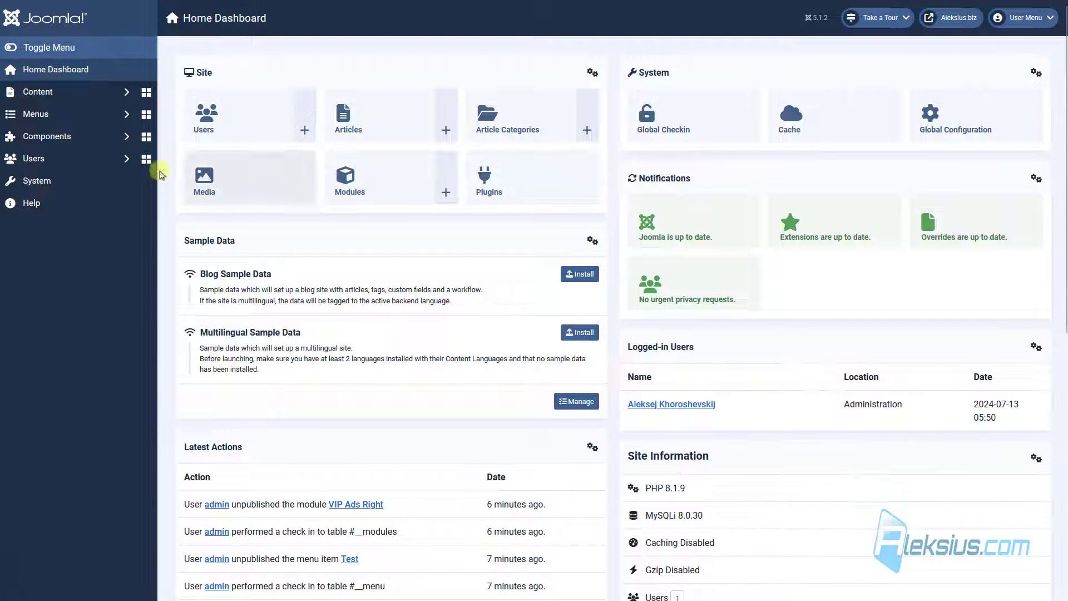
Set Enable Workflow to Yes in the Articles options' Integration tab and save
{"action": "left_click", "coordinate": [83, 93]}
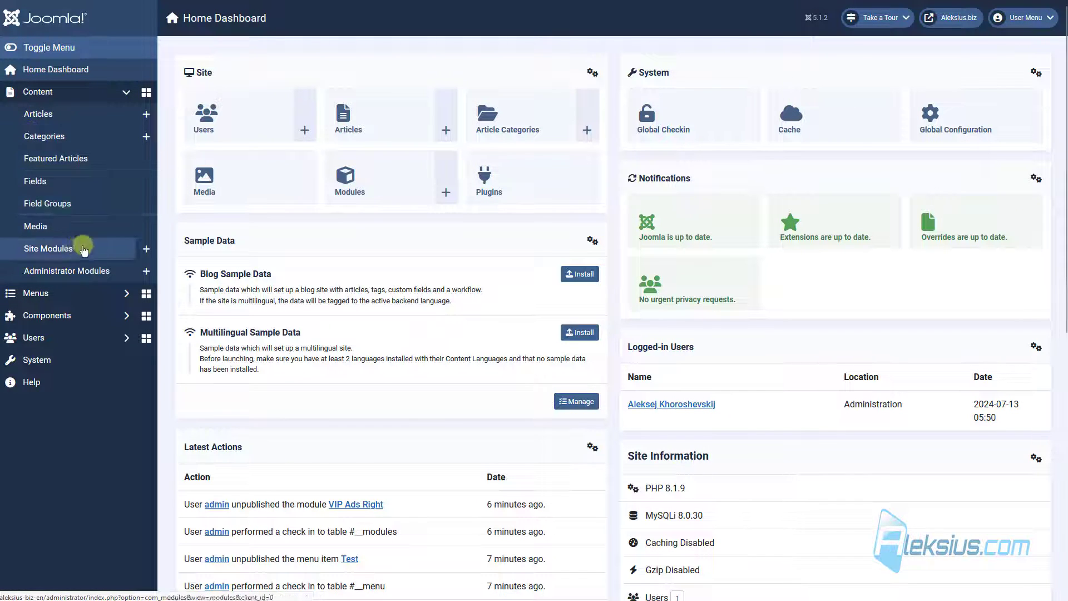
{"action": "left_click", "coordinate": [65, 113]}
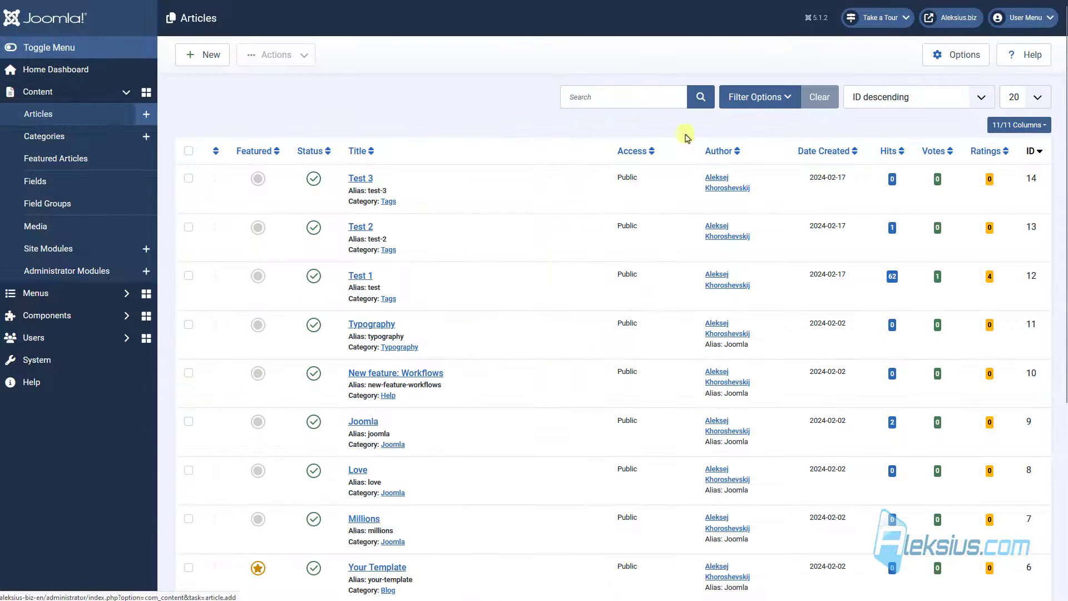
{"action": "left_click", "coordinate": [957, 61]}
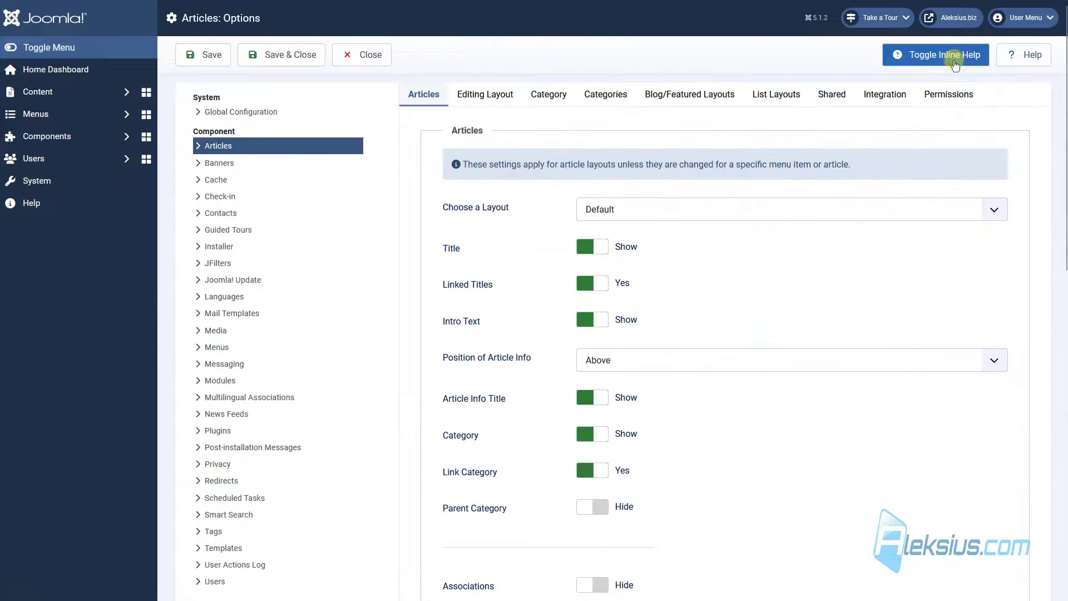
{"action": "left_click", "coordinate": [893, 100]}
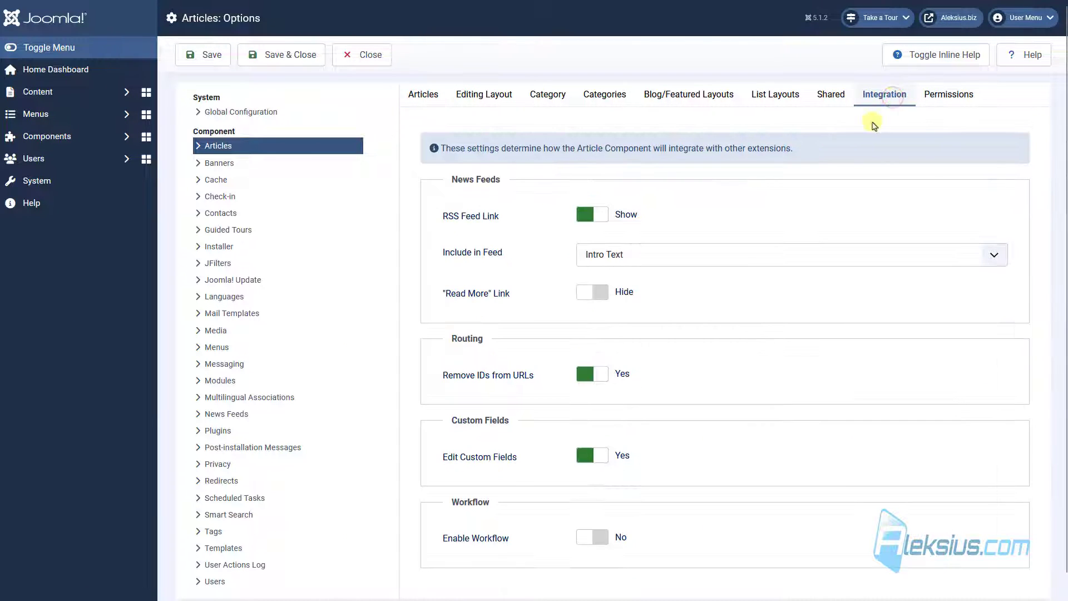
{"action": "left_click", "coordinate": [592, 538]}
{"action": "left_click", "coordinate": [297, 58]}
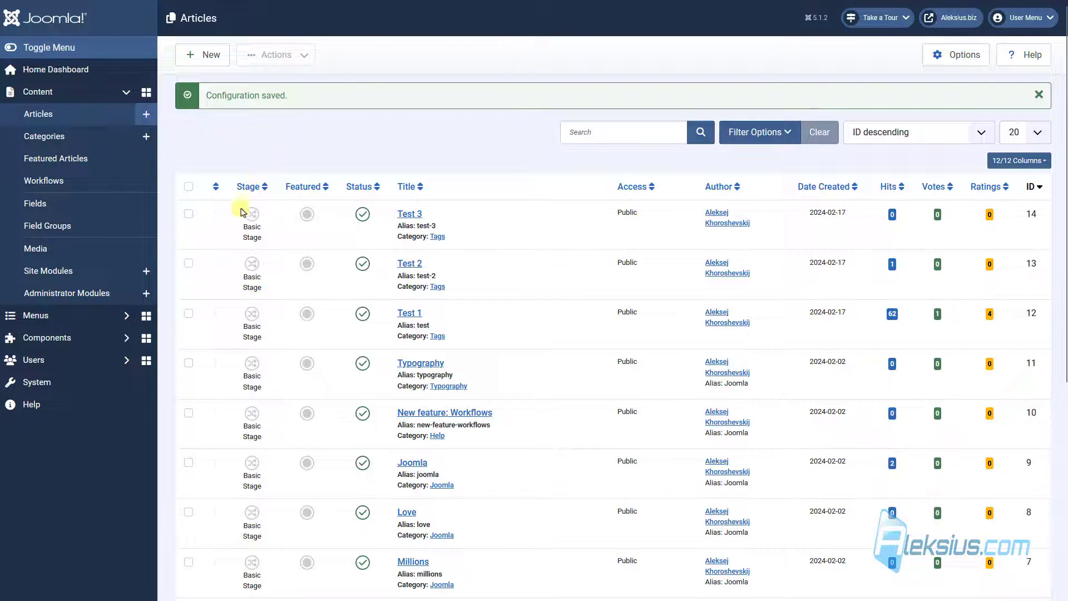
View the Workflows list, then go to the Users management list
{"action": "mouse_move", "coordinate": [243, 214]}
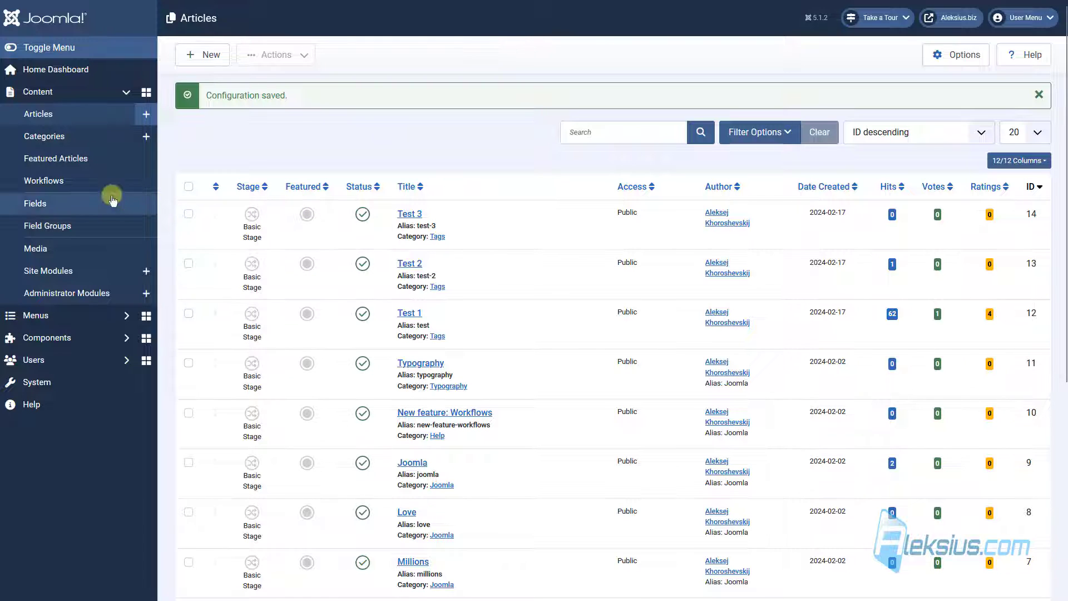
{"action": "left_click", "coordinate": [70, 186]}
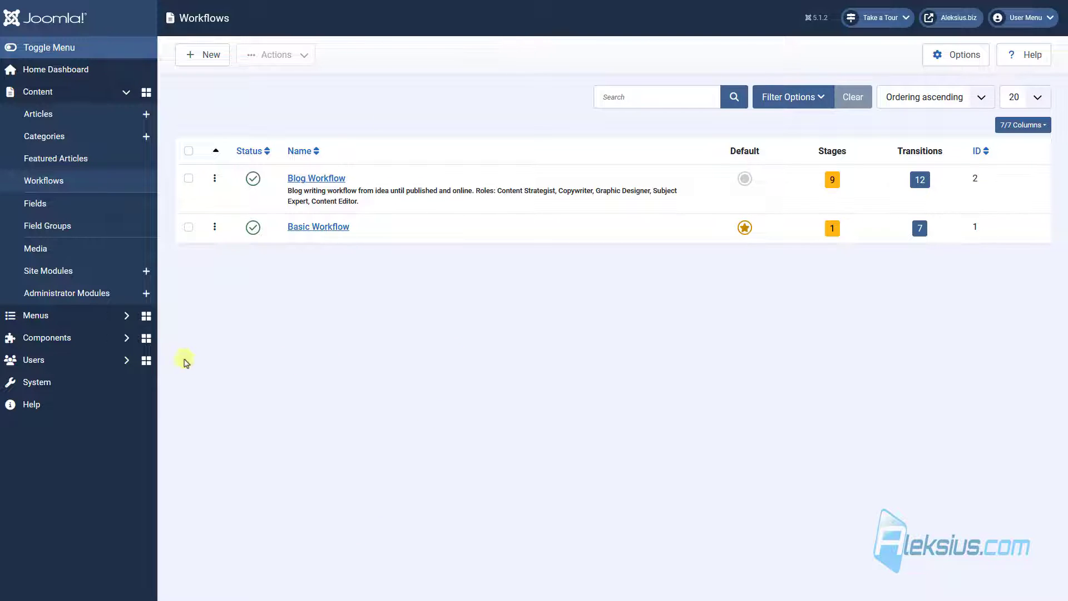
{"action": "left_click", "coordinate": [71, 360]}
{"action": "left_click", "coordinate": [62, 181]}
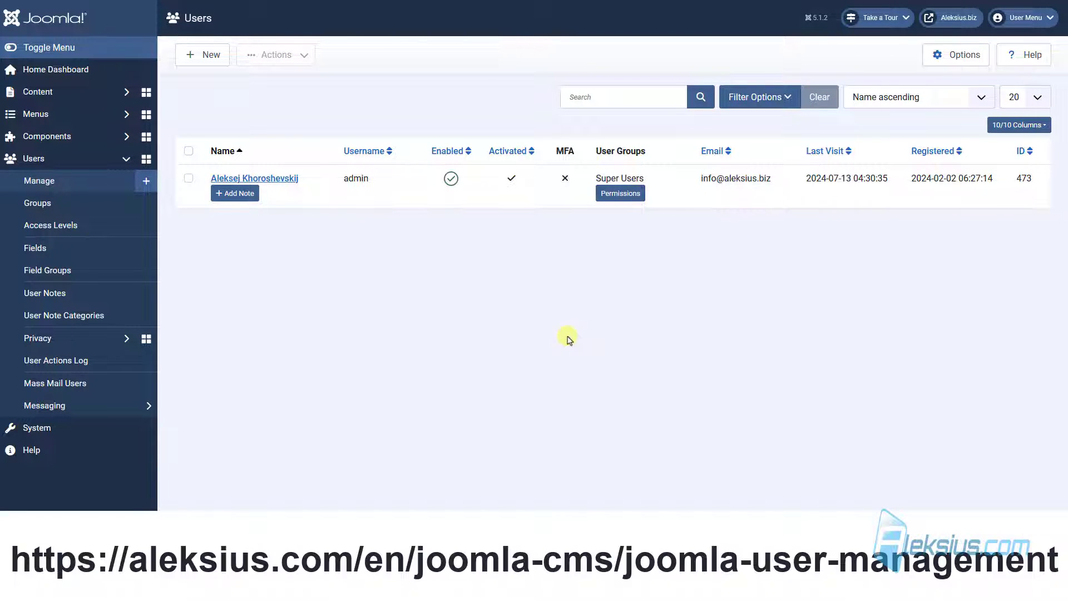
Create user 'Owner' in Super Users instead of Registered, receiving system emails, and save it
{"action": "left_click", "coordinate": [203, 55]}
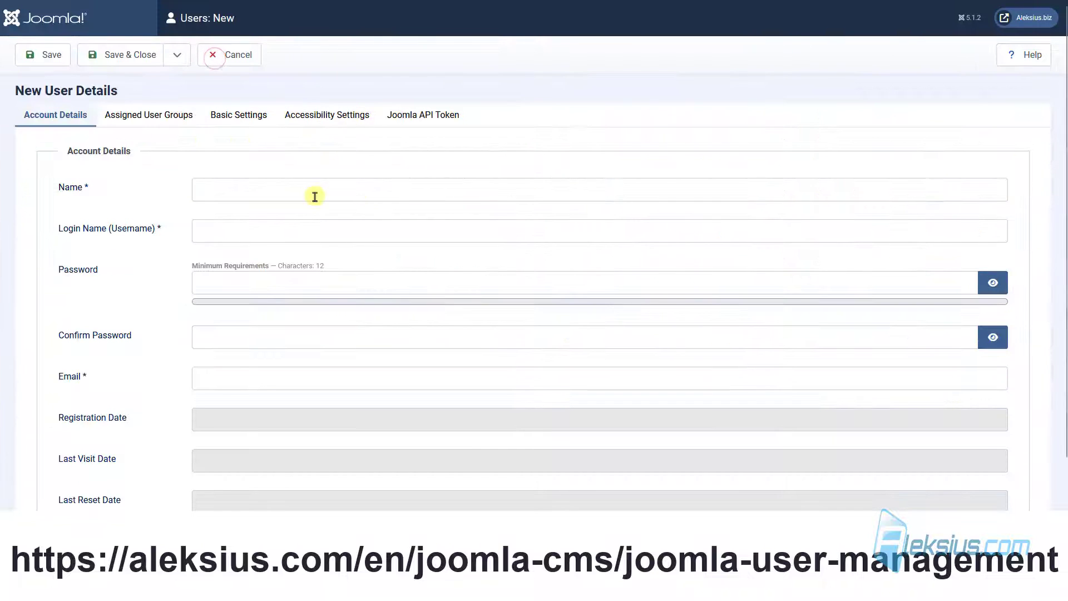
{"action": "left_click", "coordinate": [246, 197]}
{"action": "type", "text": "Owner"}
{"action": "key", "text": "Tab"}
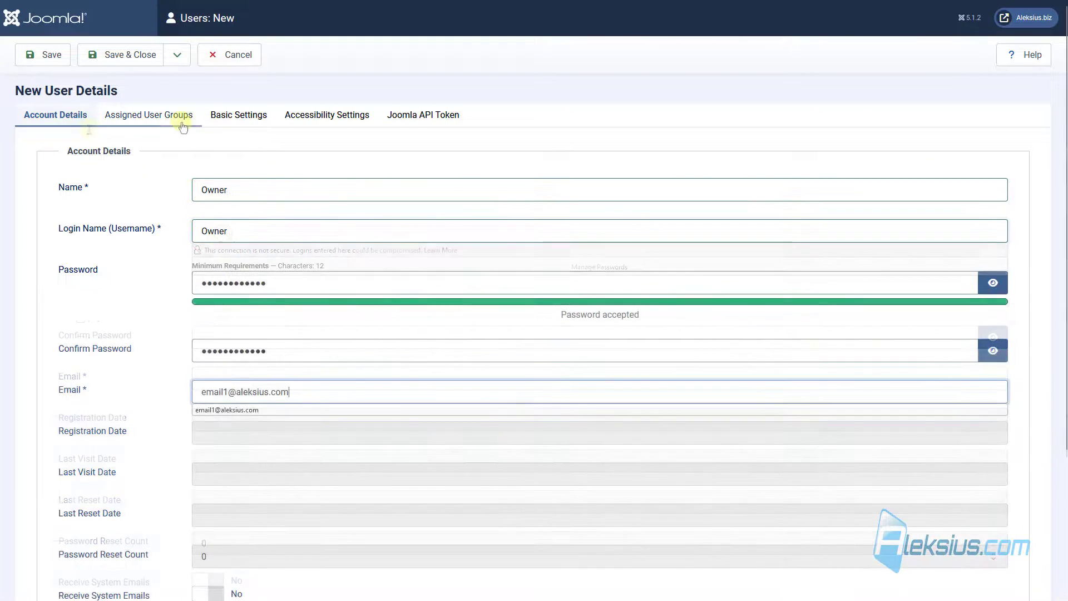
{"action": "left_click", "coordinate": [181, 114]}
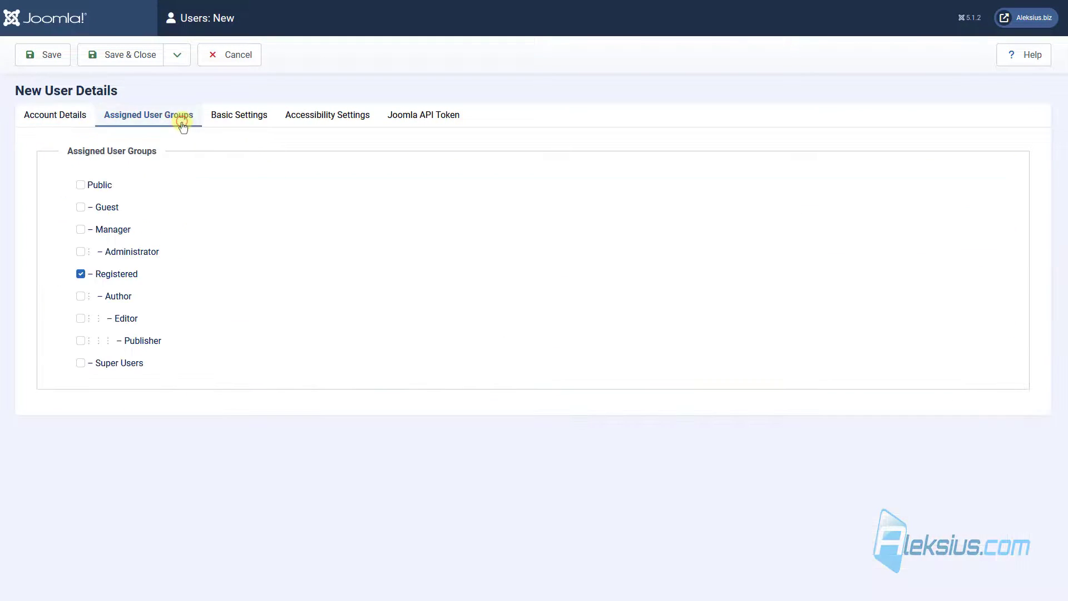
{"action": "left_click", "coordinate": [80, 363]}
{"action": "left_click", "coordinate": [84, 274]}
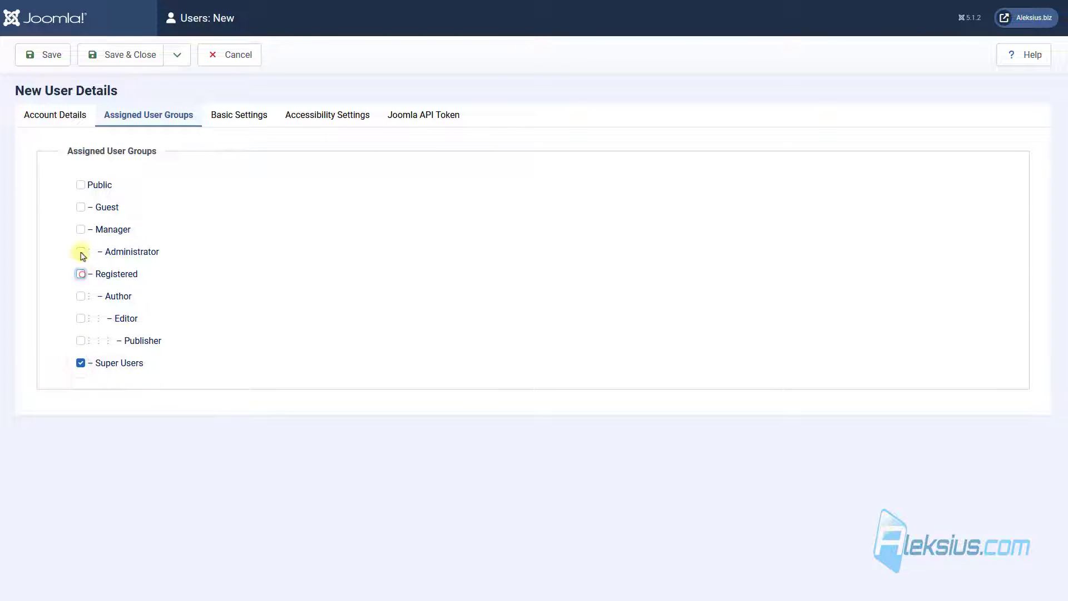
{"action": "left_click", "coordinate": [37, 116]}
{"action": "scroll", "coordinate": [342, 202], "scroll_direction": "down", "scroll_amount": 3}
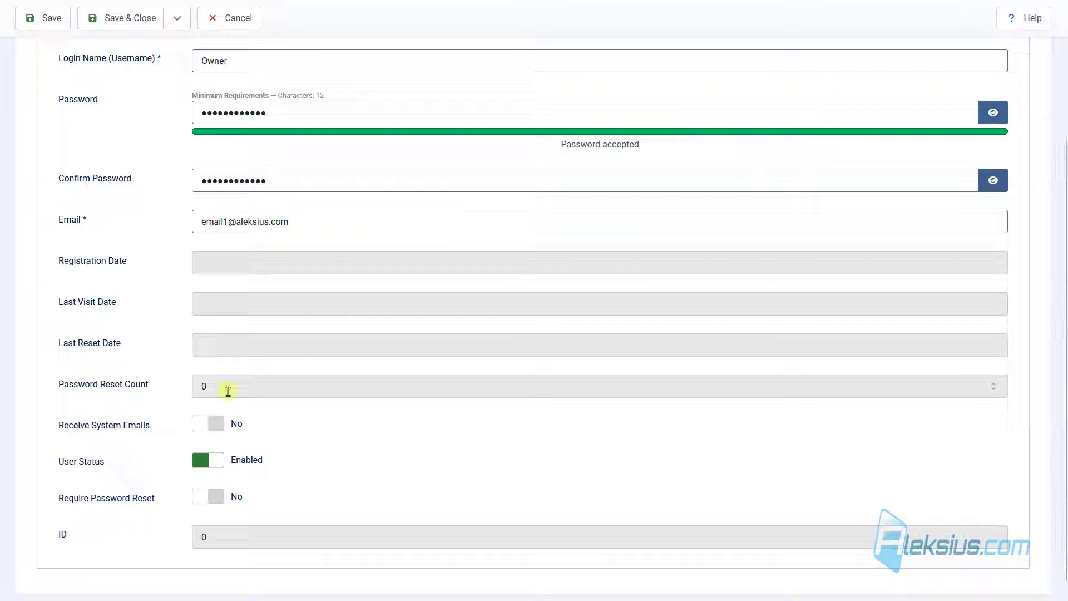
{"action": "left_click", "coordinate": [209, 427]}
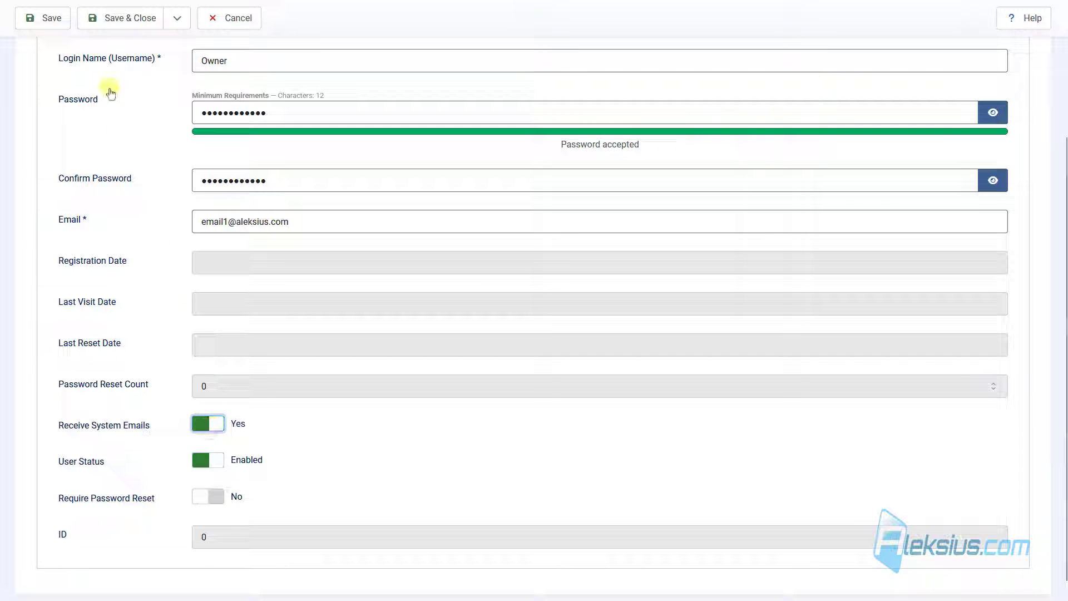
{"action": "left_click", "coordinate": [107, 22]}
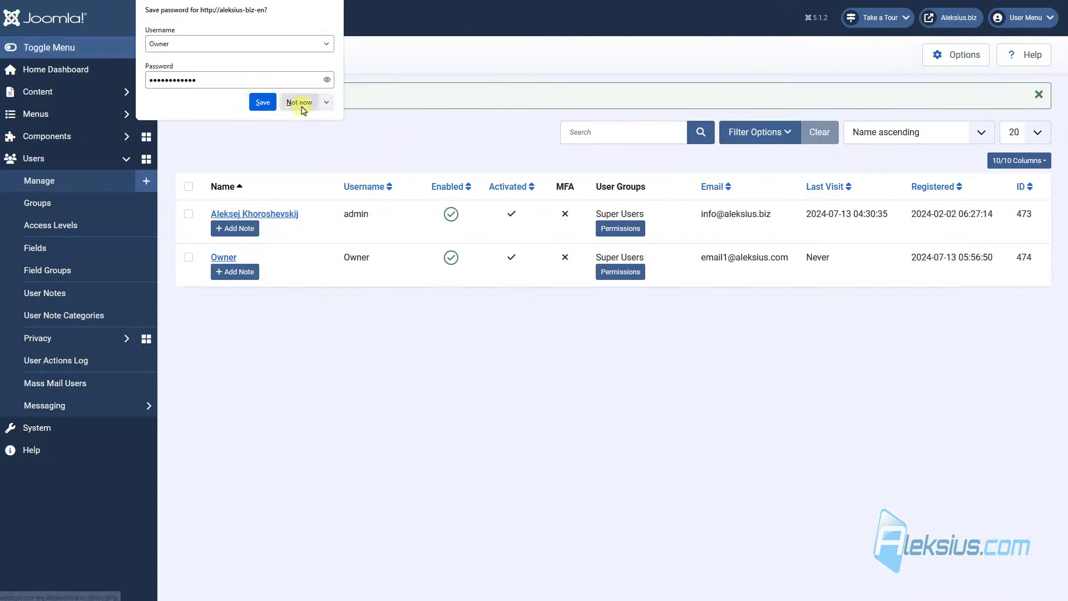
Dismiss the browser's password prompt, check the User Groups list, and return to Users
{"action": "left_click", "coordinate": [299, 103]}
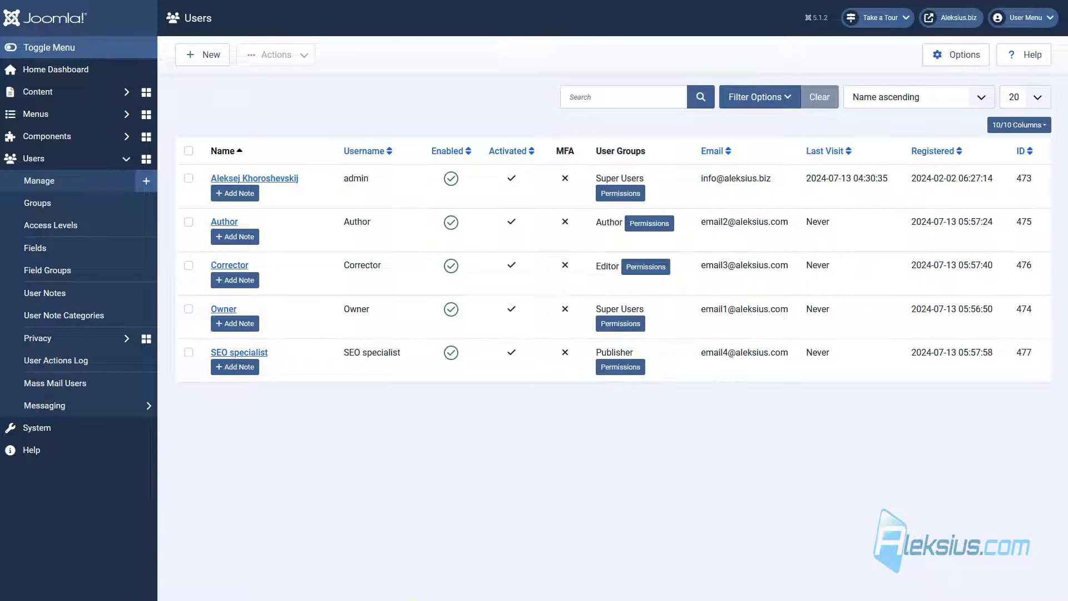
{"action": "left_click", "coordinate": [57, 205]}
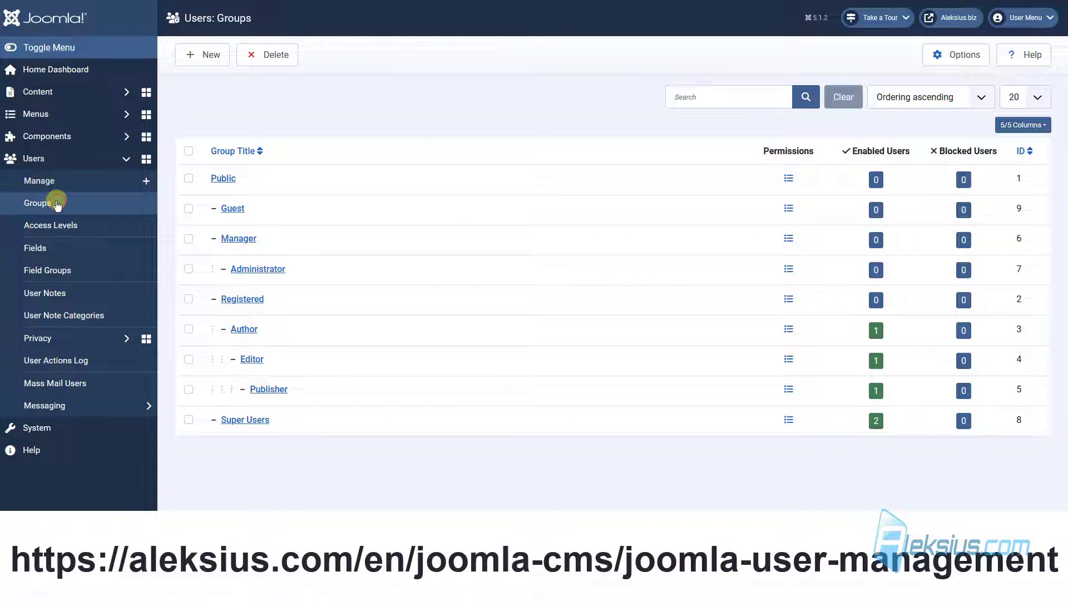
{"action": "left_click", "coordinate": [38, 179]}
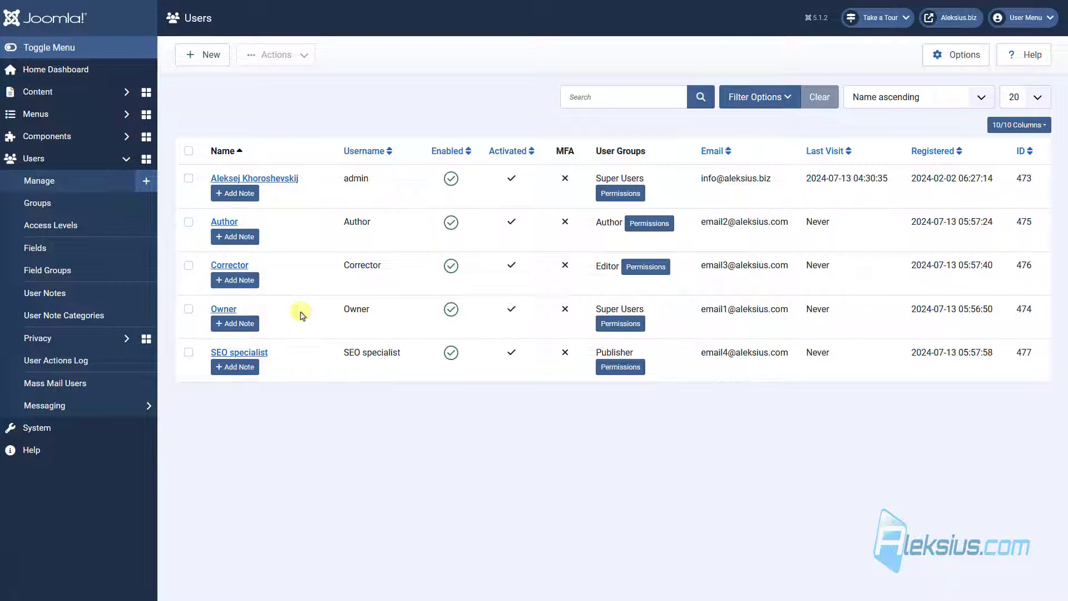
Filter the System plugins list to show only workflow-type plugins
{"action": "left_click", "coordinate": [34, 427]}
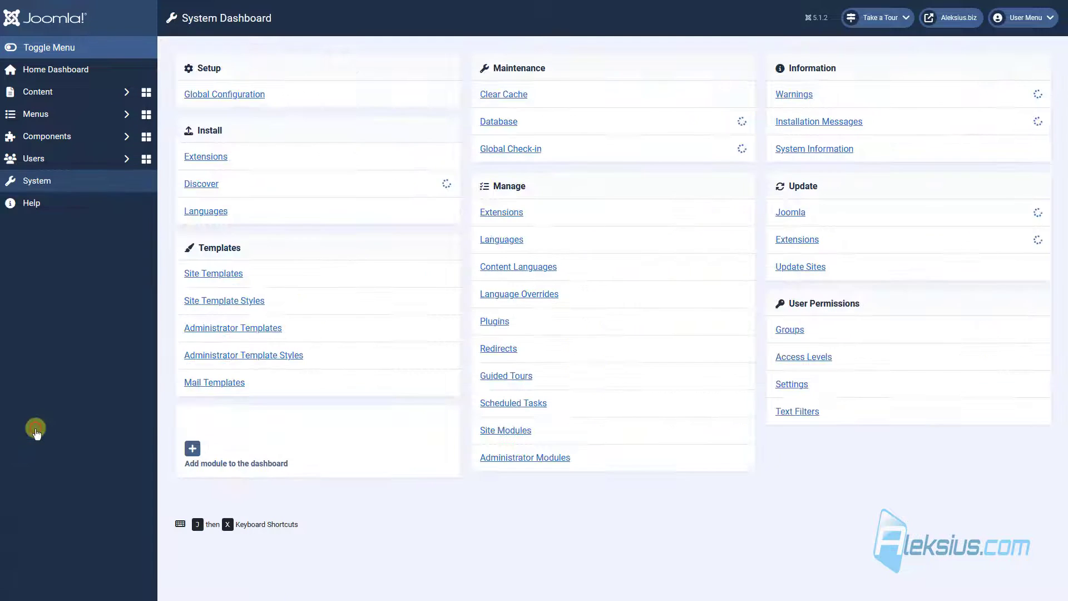
{"action": "left_click", "coordinate": [495, 321]}
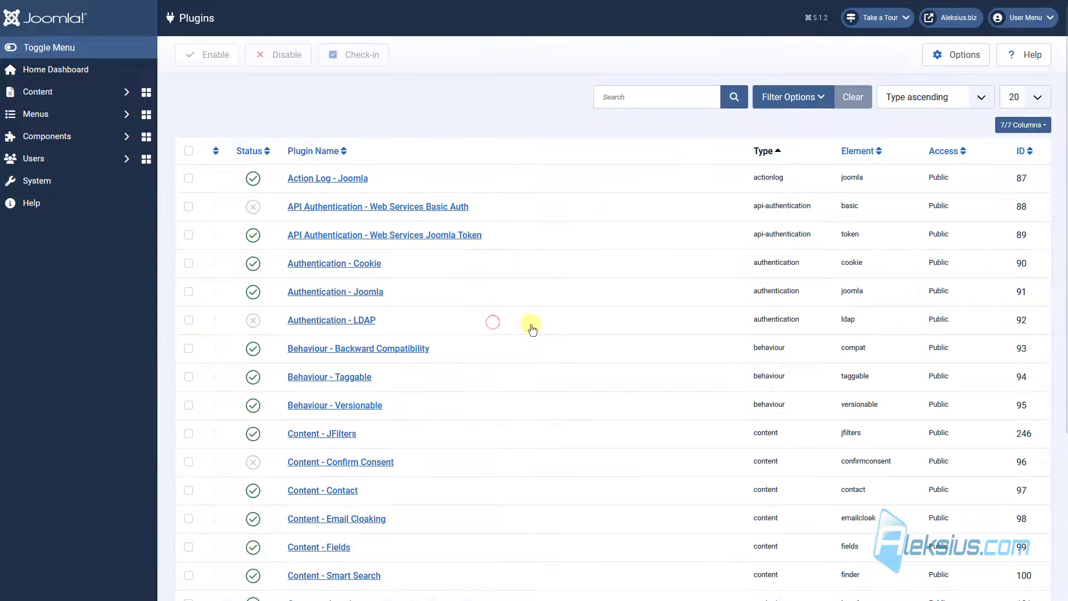
{"action": "left_click", "coordinate": [796, 97]}
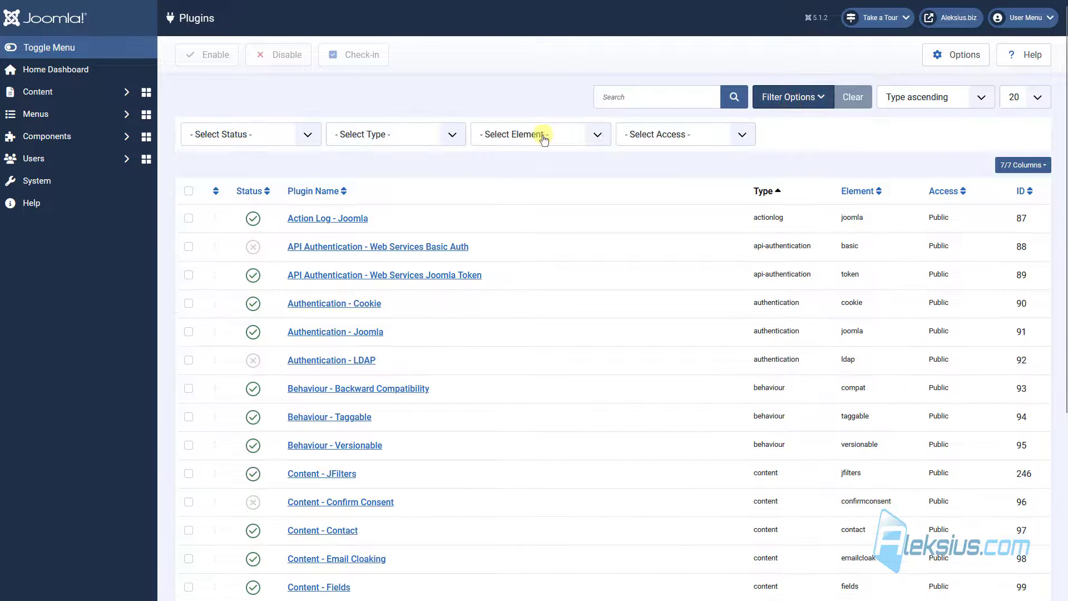
{"action": "left_click", "coordinate": [400, 139]}
{"action": "left_click", "coordinate": [377, 553]}
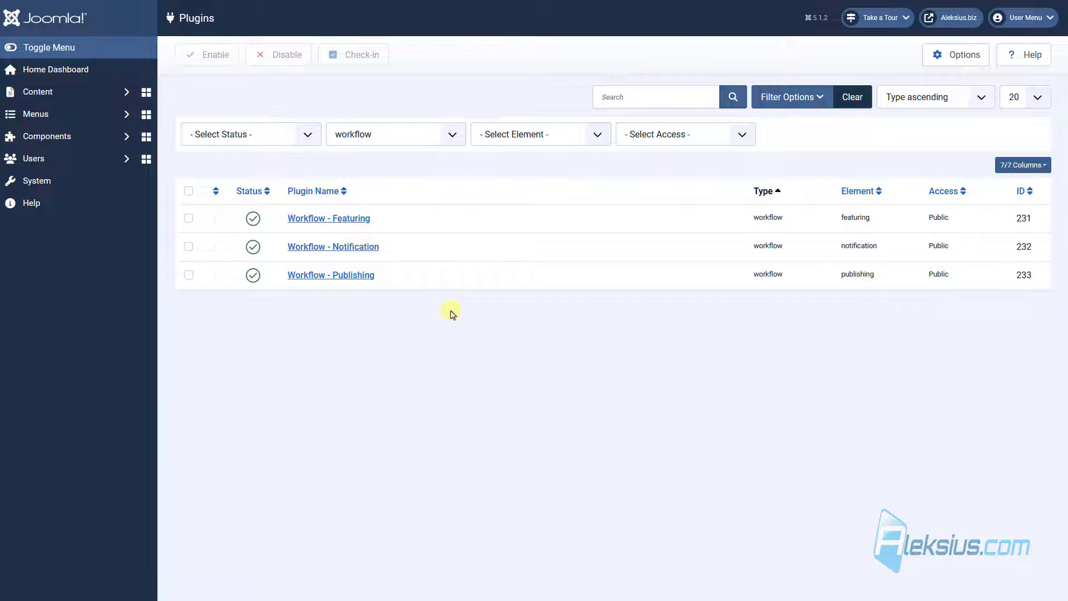
Add 'Articles: Articles' to Workflow - Notification's allowed extensions and save the plugin
{"action": "left_click", "coordinate": [362, 246]}
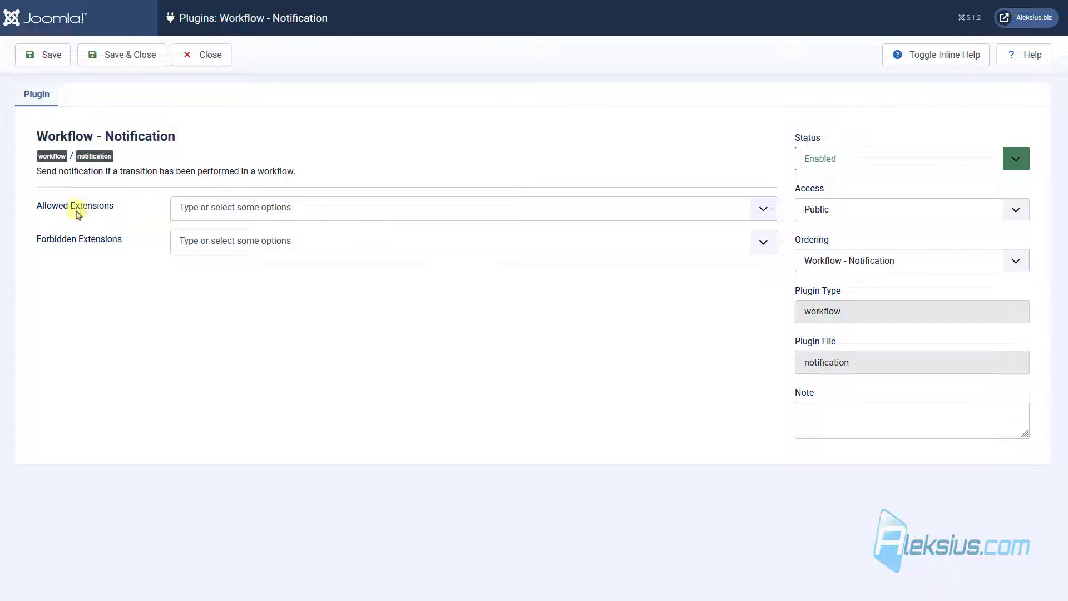
{"action": "left_click", "coordinate": [231, 207]}
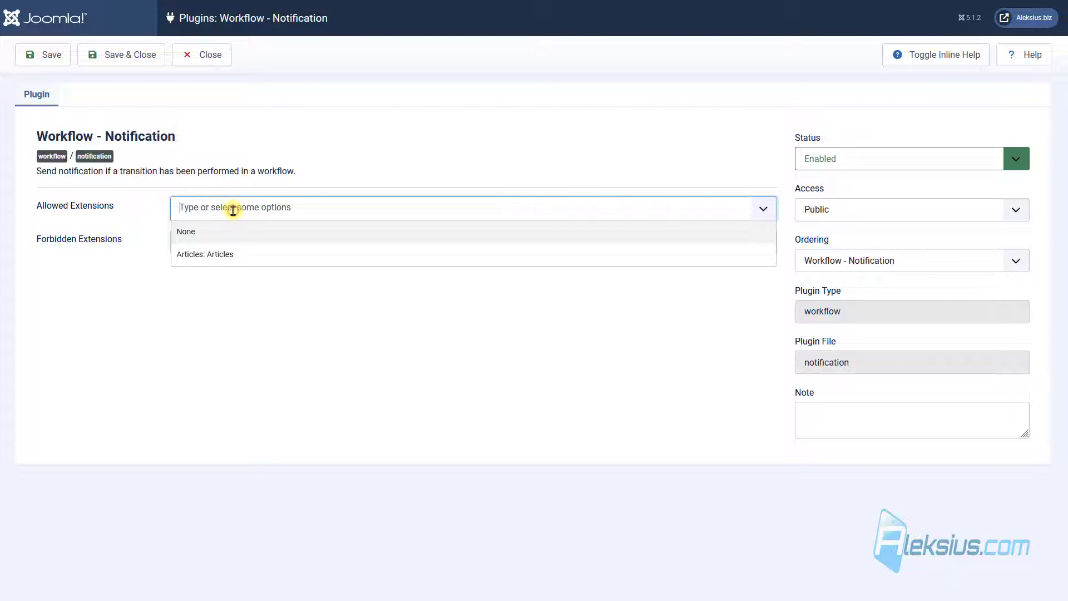
{"action": "left_click", "coordinate": [218, 255]}
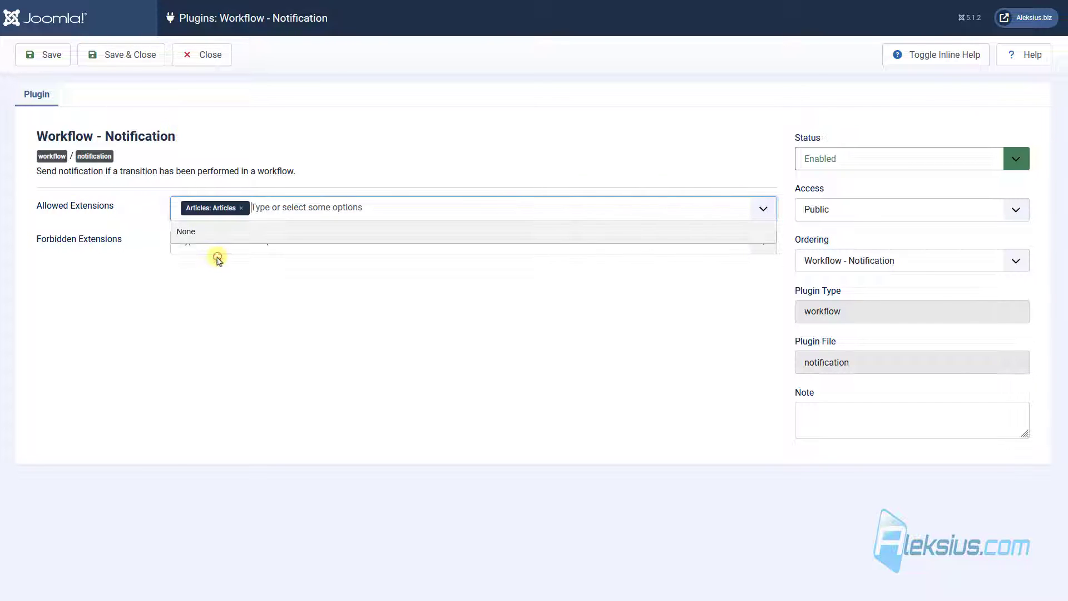
{"action": "left_click", "coordinate": [118, 55]}
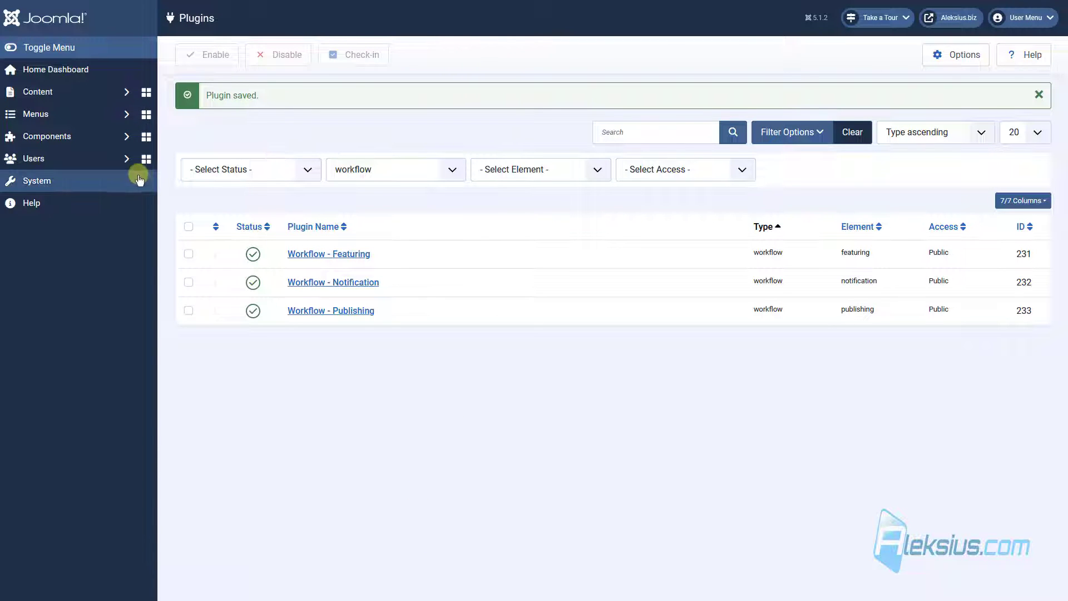
Open the Private Messages inbox under Users > Messaging
{"action": "left_click", "coordinate": [95, 159]}
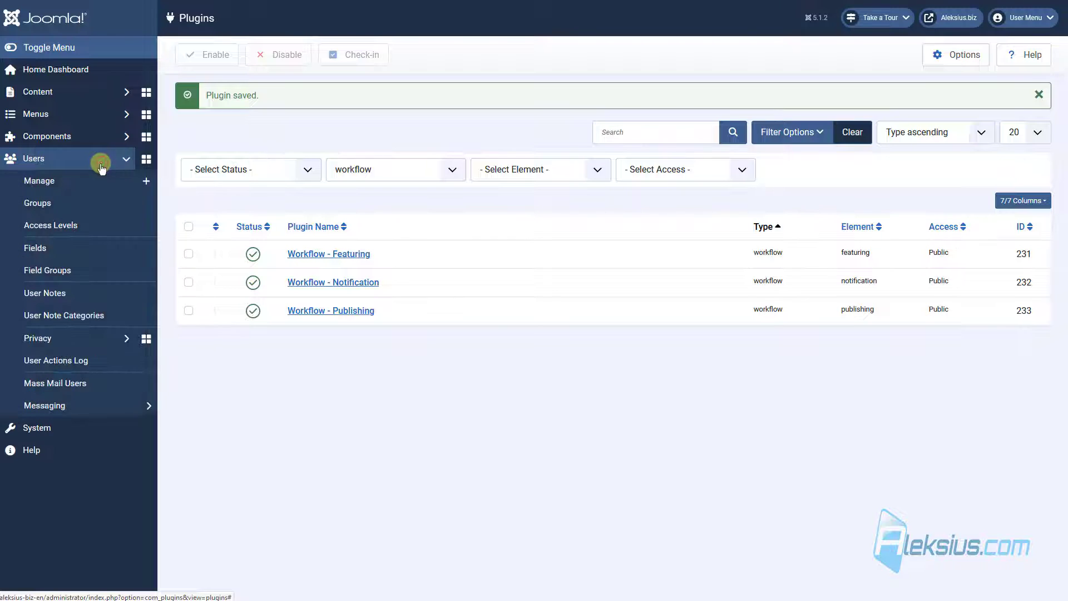
{"action": "left_click", "coordinate": [78, 405]}
{"action": "left_click", "coordinate": [76, 431]}
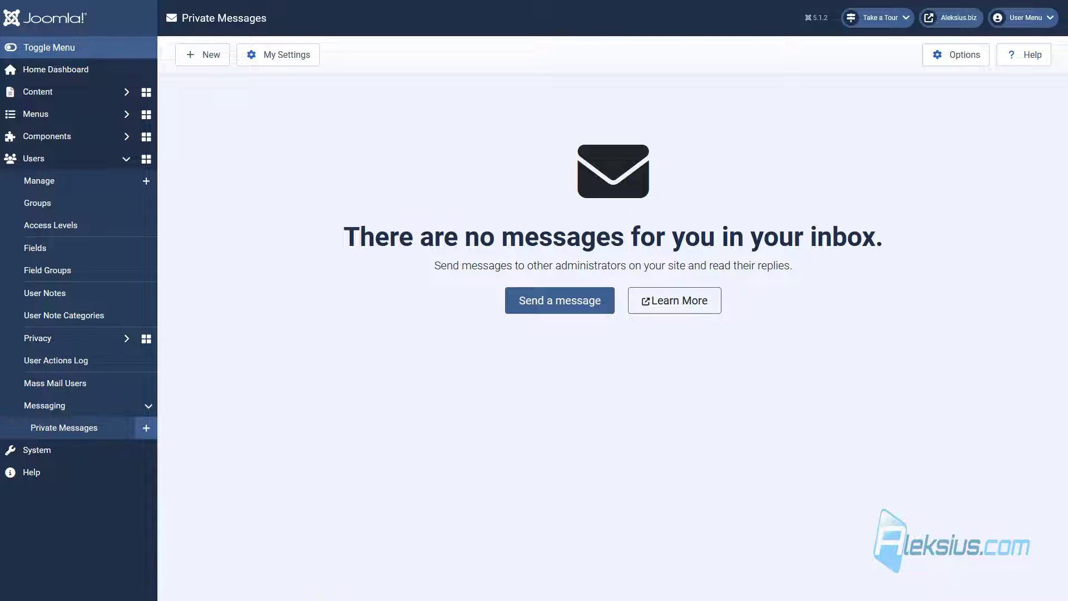
Create a new workflow named 'Article preparation', leaving it non-default, and save it
{"action": "left_click", "coordinate": [42, 91]}
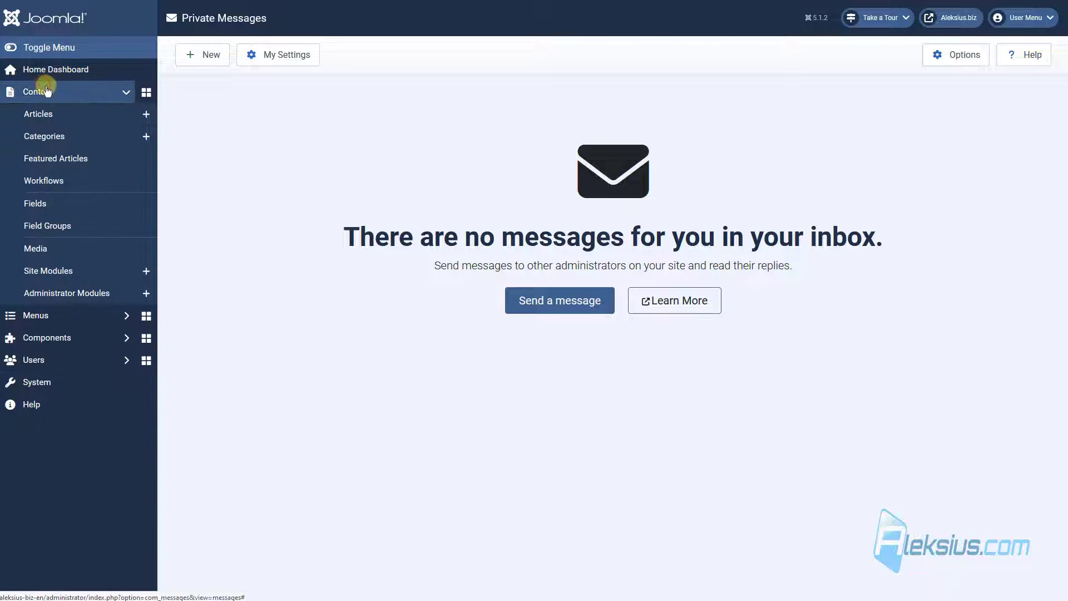
{"action": "left_click", "coordinate": [67, 185]}
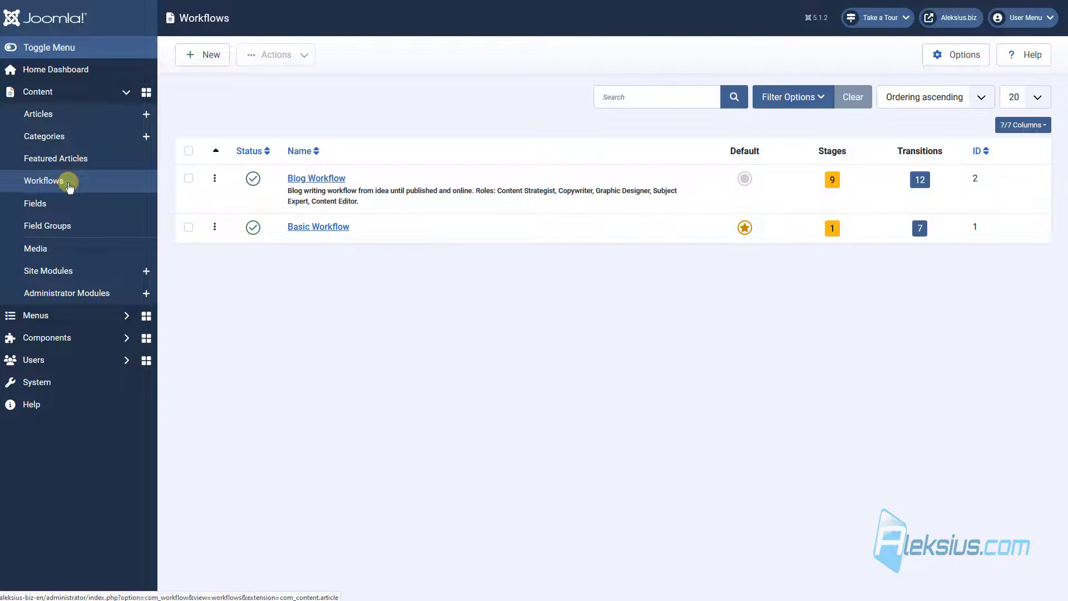
{"action": "left_click", "coordinate": [217, 56]}
{"action": "left_click", "coordinate": [151, 113]}
{"action": "type", "text": "Article preparation"}
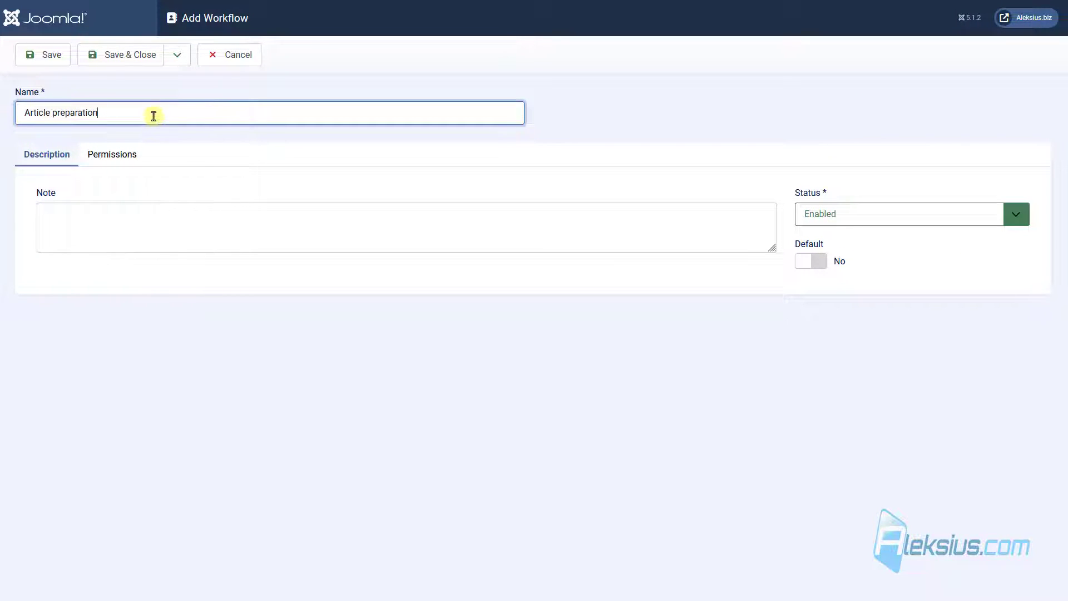
{"action": "left_click", "coordinate": [808, 265]}
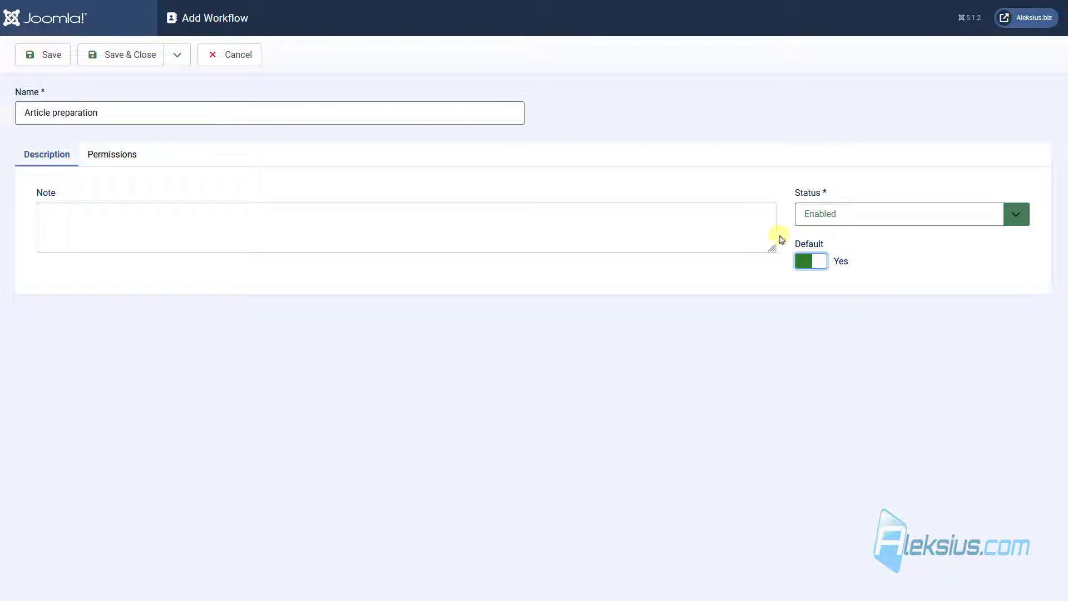
{"action": "left_click", "coordinate": [806, 259]}
{"action": "left_click", "coordinate": [131, 60]}
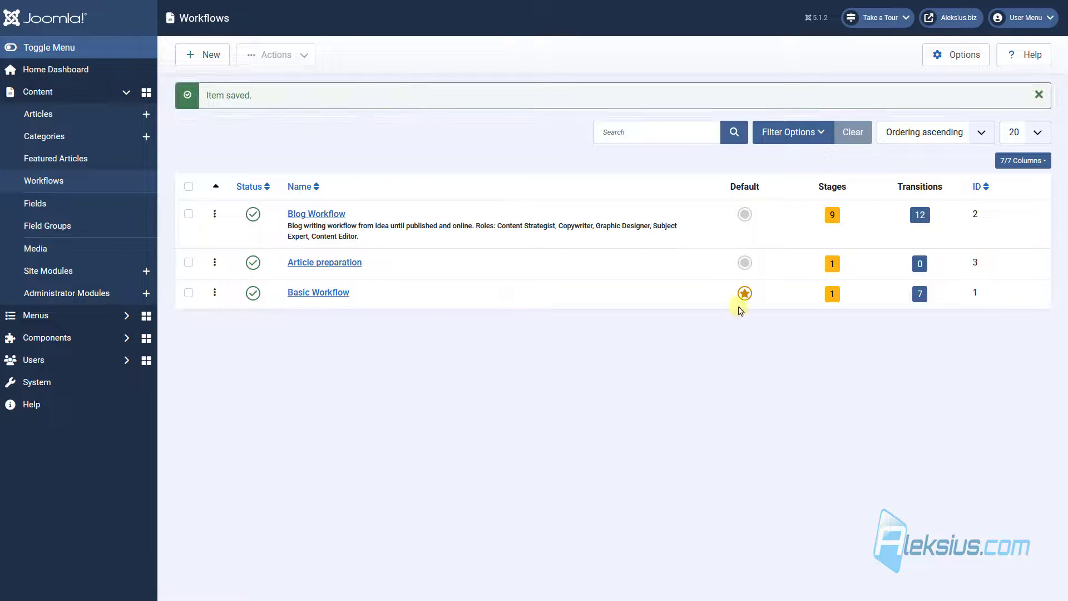
Rename Article preparation's Basic Stage to 'Writing' and save it
{"action": "left_click", "coordinate": [833, 265]}
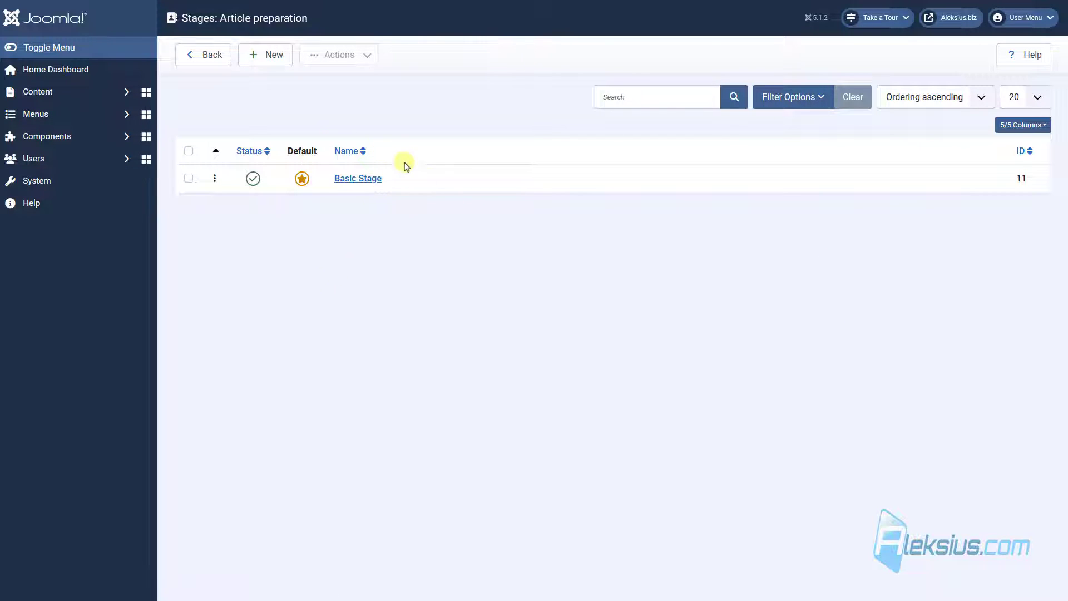
{"action": "left_click", "coordinate": [361, 180]}
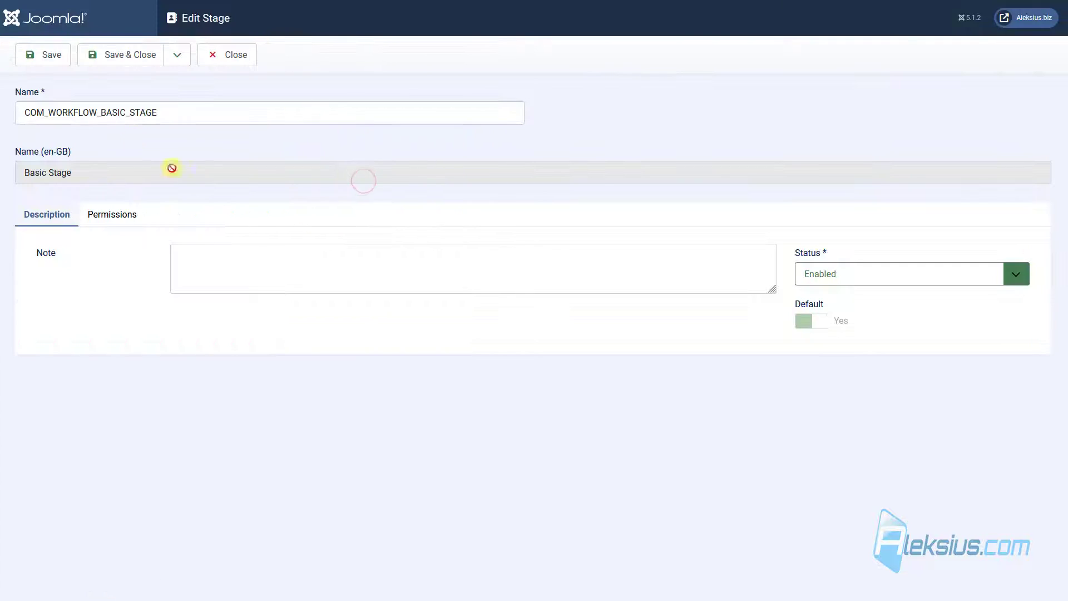
{"action": "left_click_drag", "start_coordinate": [200, 108], "coordinate": [29, 95]}
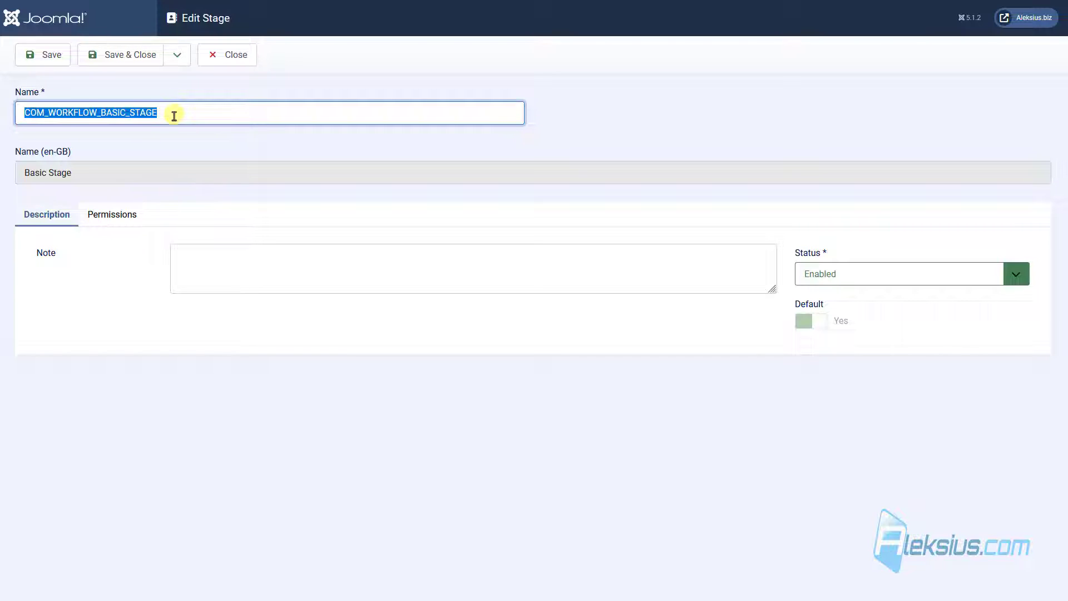
{"action": "type", "text": "Writing"}
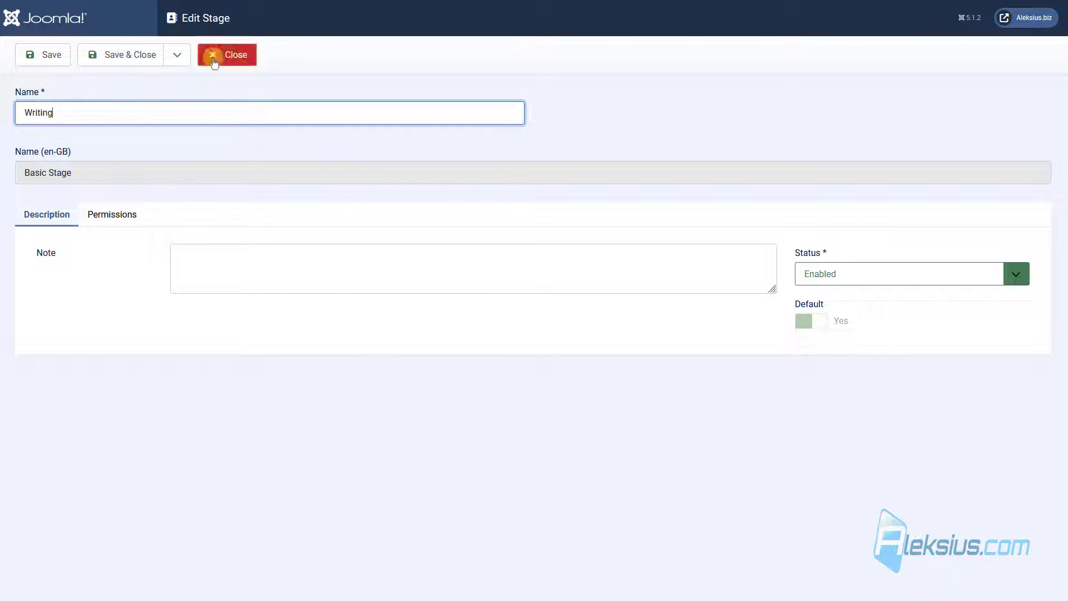
{"action": "left_click", "coordinate": [141, 57]}
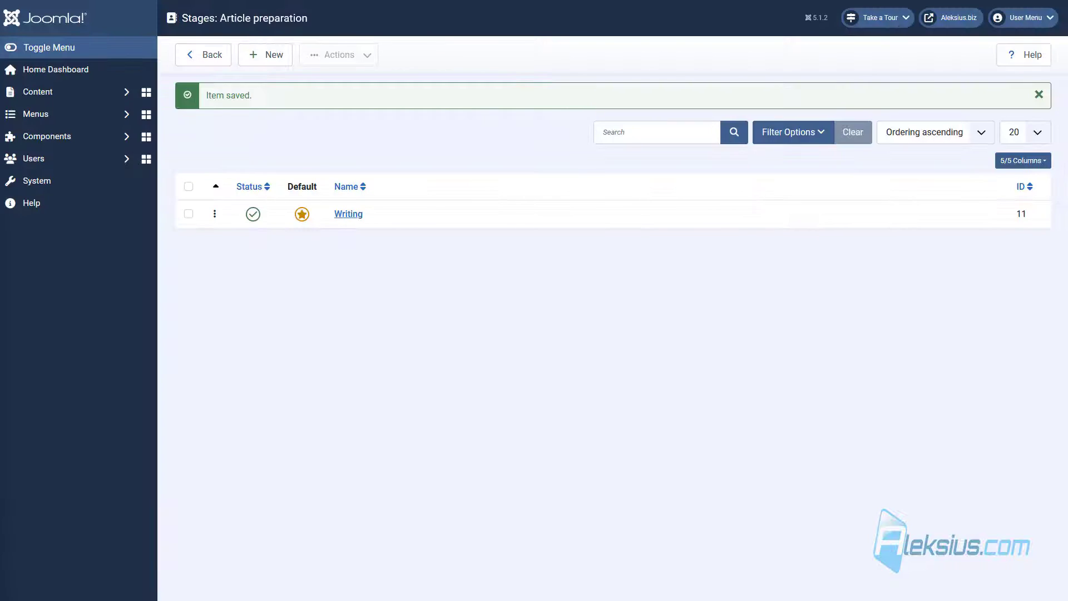
Add a new stage named 'Reading'
{"action": "left_click", "coordinate": [258, 56]}
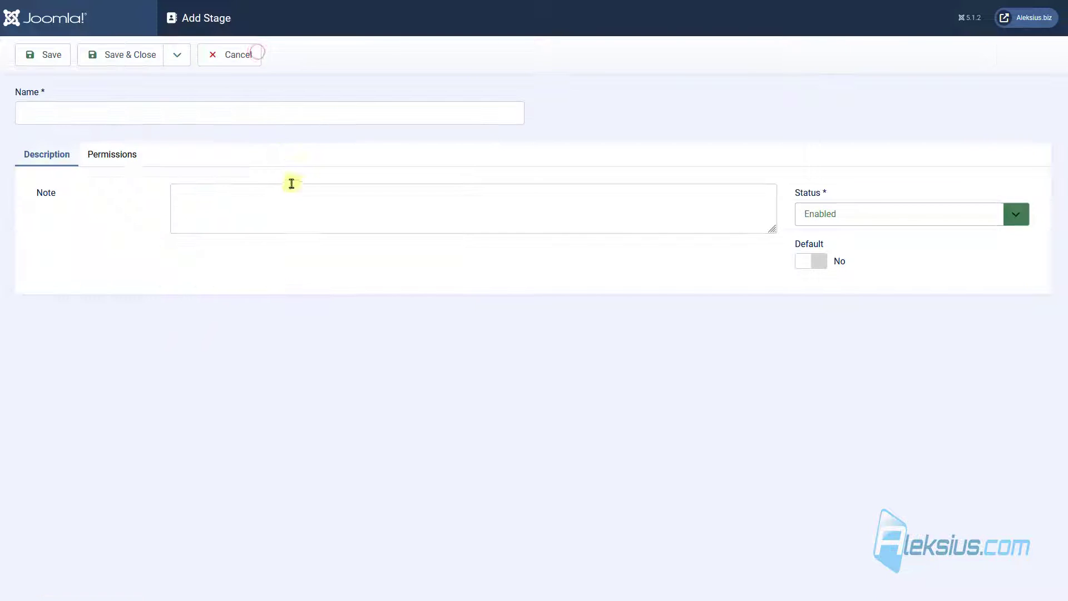
{"action": "left_click", "coordinate": [202, 112]}
{"action": "type", "text": "Reading"}
{"action": "left_click", "coordinate": [143, 54]}
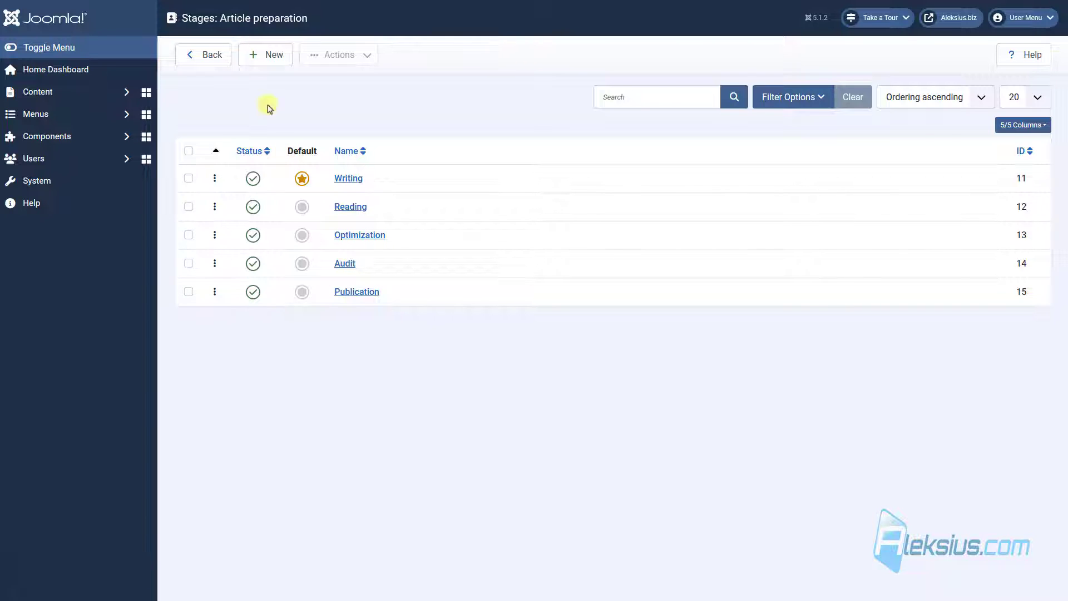
Add a 'To Reading' transition from Writing to Reading in Article preparation and save it
{"action": "left_click", "coordinate": [218, 61]}
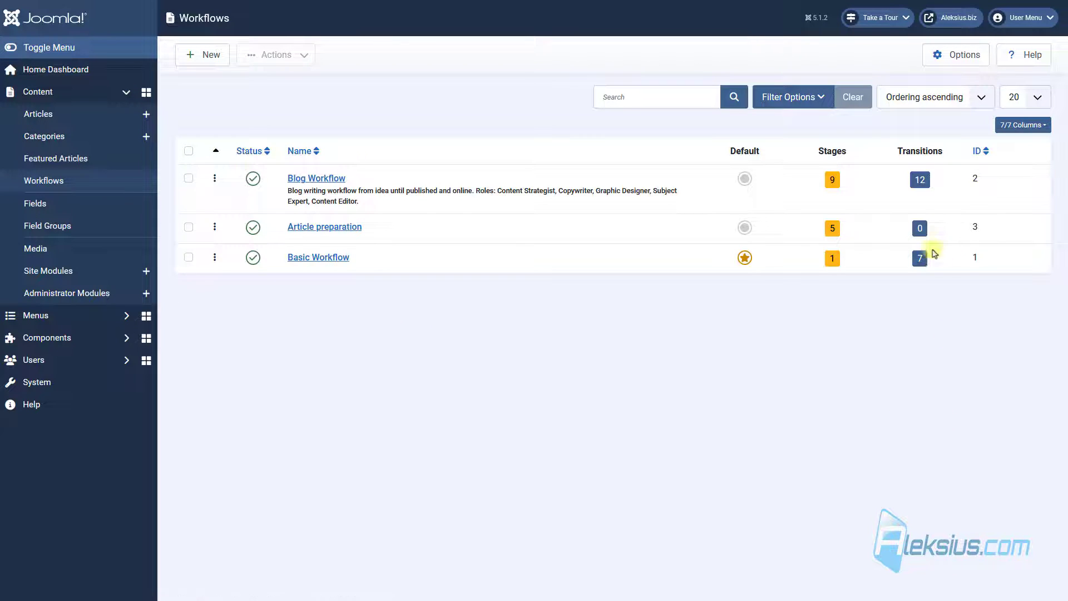
{"action": "left_click", "coordinate": [920, 228]}
{"action": "left_click", "coordinate": [266, 56]}
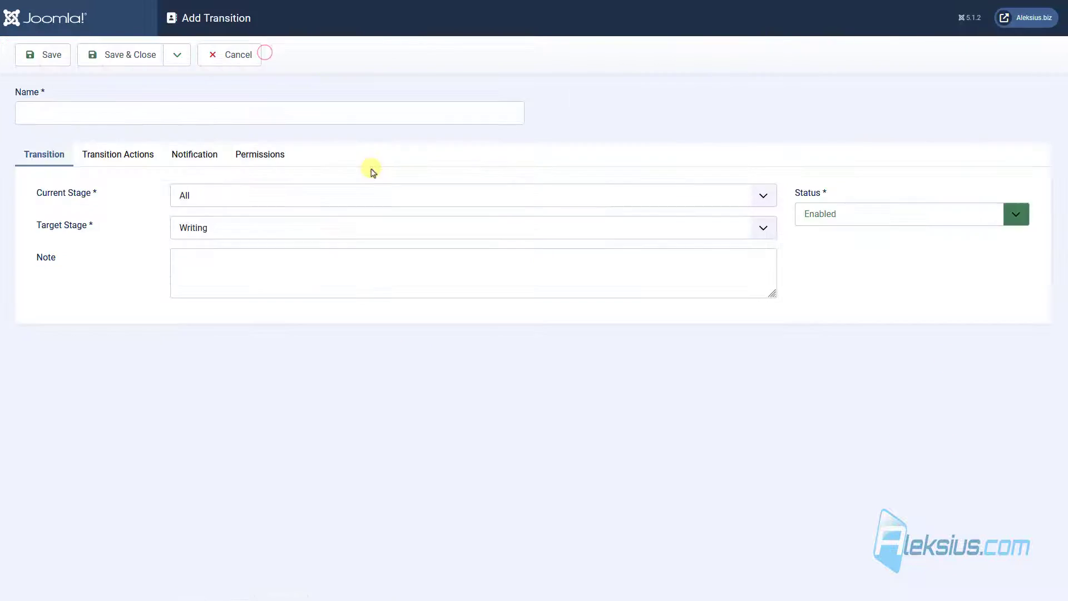
{"action": "left_click", "coordinate": [140, 110]}
{"action": "type", "text": "To Reading"}
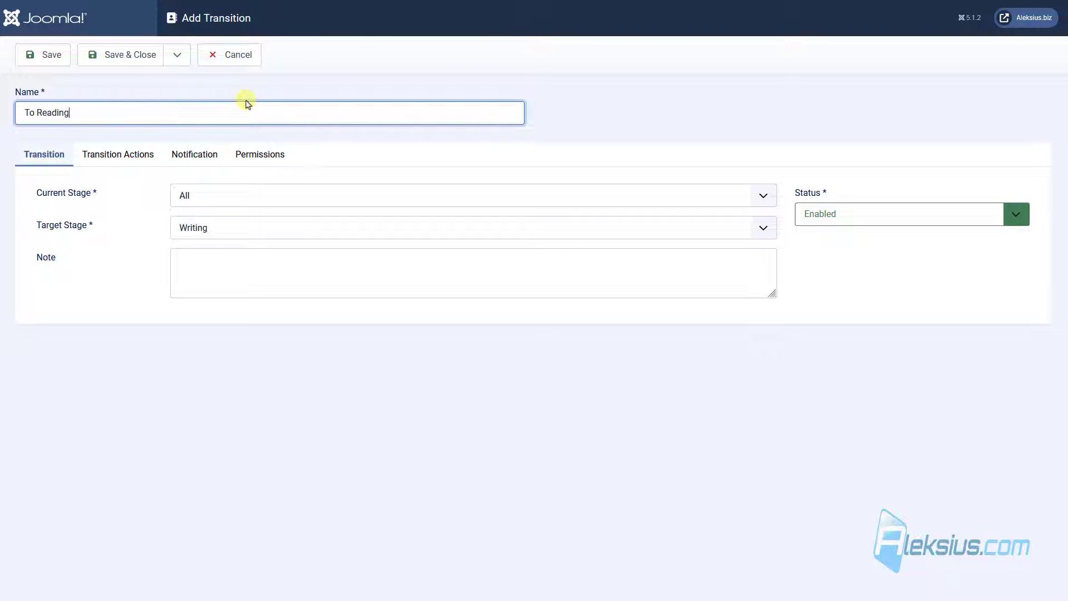
{"action": "left_click", "coordinate": [238, 196]}
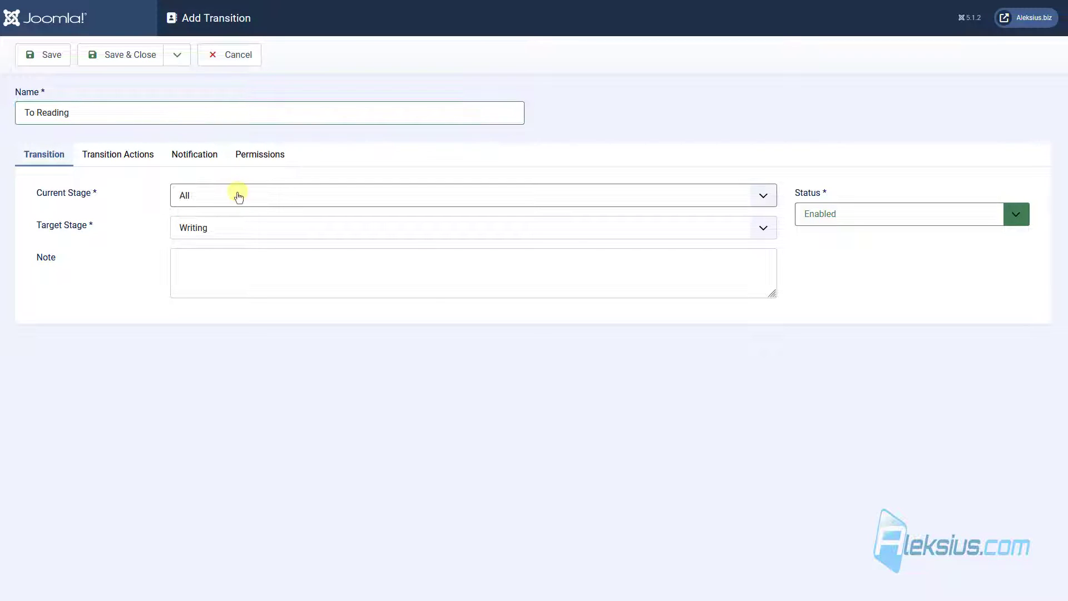
{"action": "left_click", "coordinate": [226, 197]}
{"action": "left_click", "coordinate": [216, 236]}
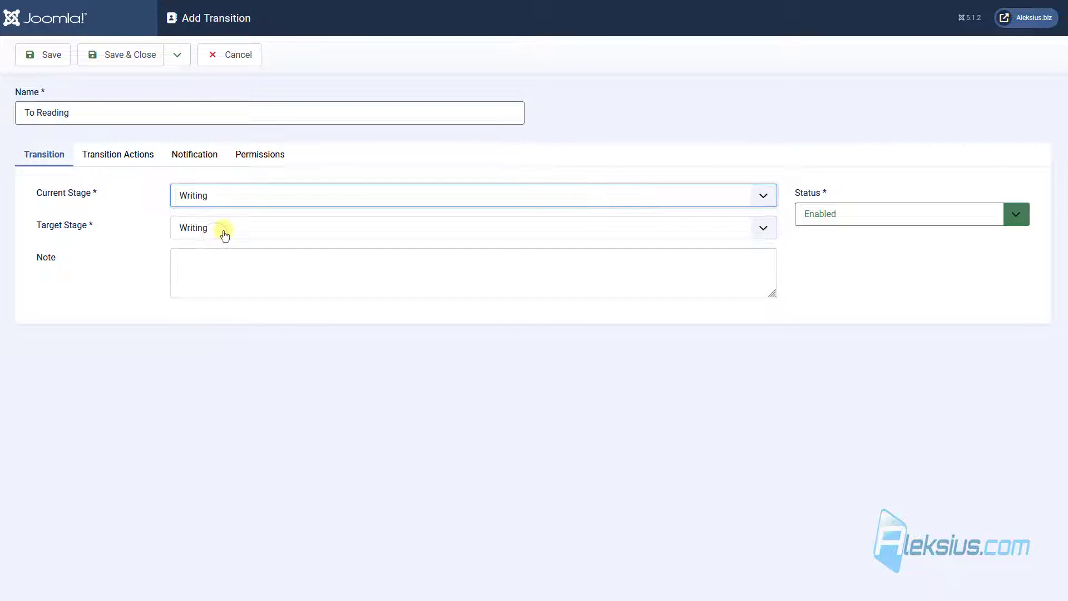
{"action": "left_click", "coordinate": [224, 232]}
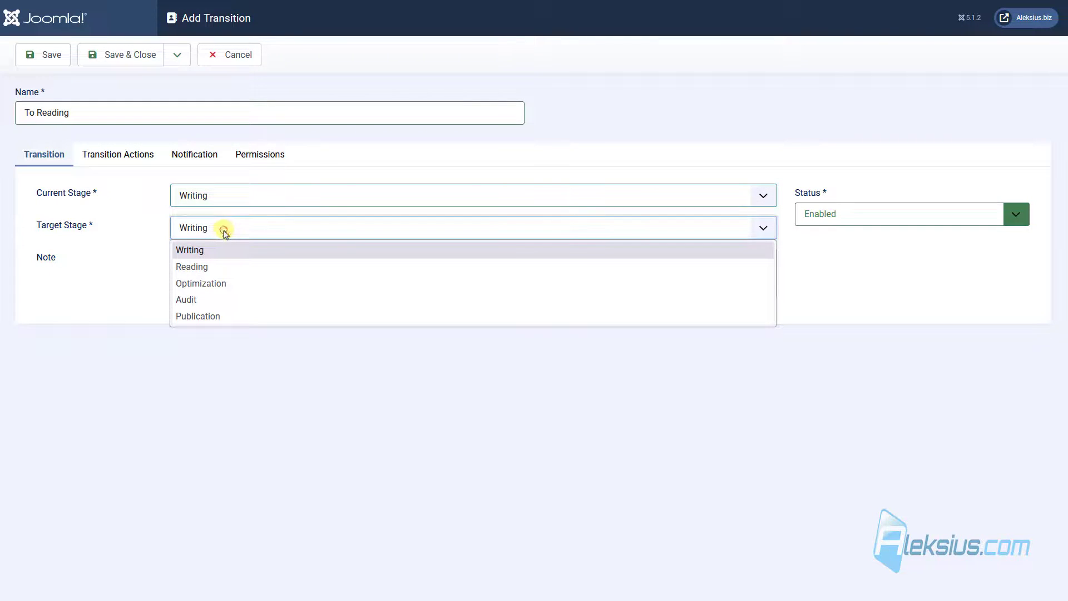
{"action": "left_click", "coordinate": [237, 268]}
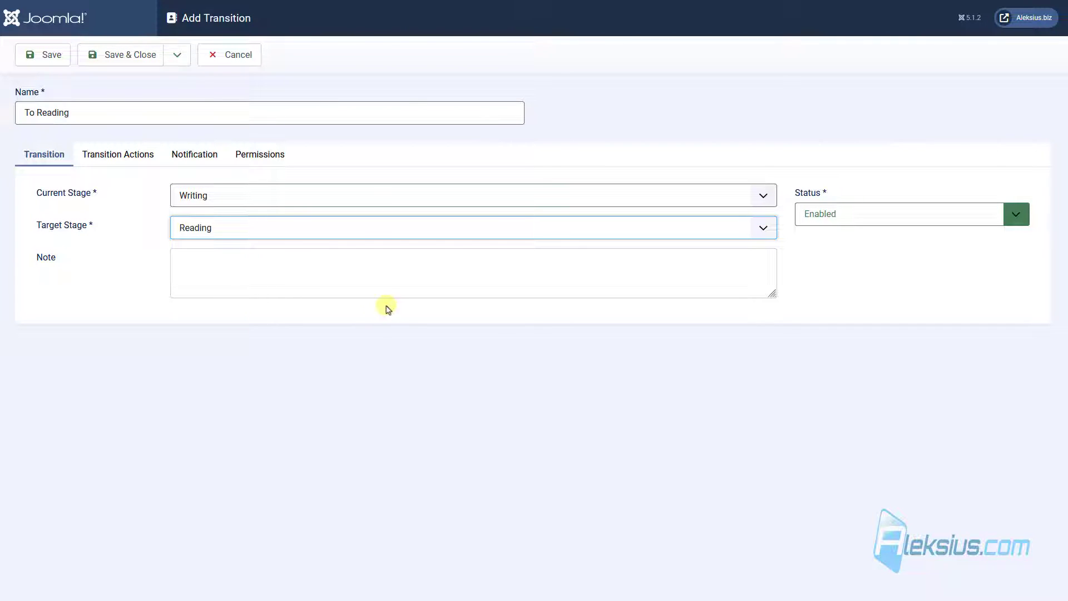
{"action": "left_click", "coordinate": [41, 55]}
Review the transition's featuring and publishing action options, leaving them unchanged
{"action": "left_click", "coordinate": [118, 190]}
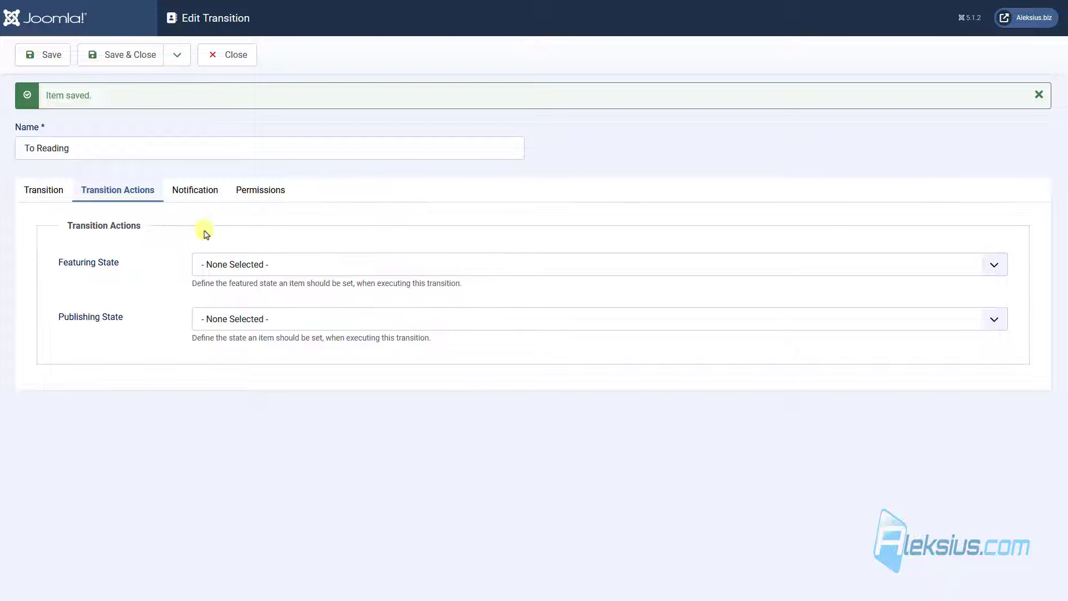
{"action": "left_click", "coordinate": [257, 265]}
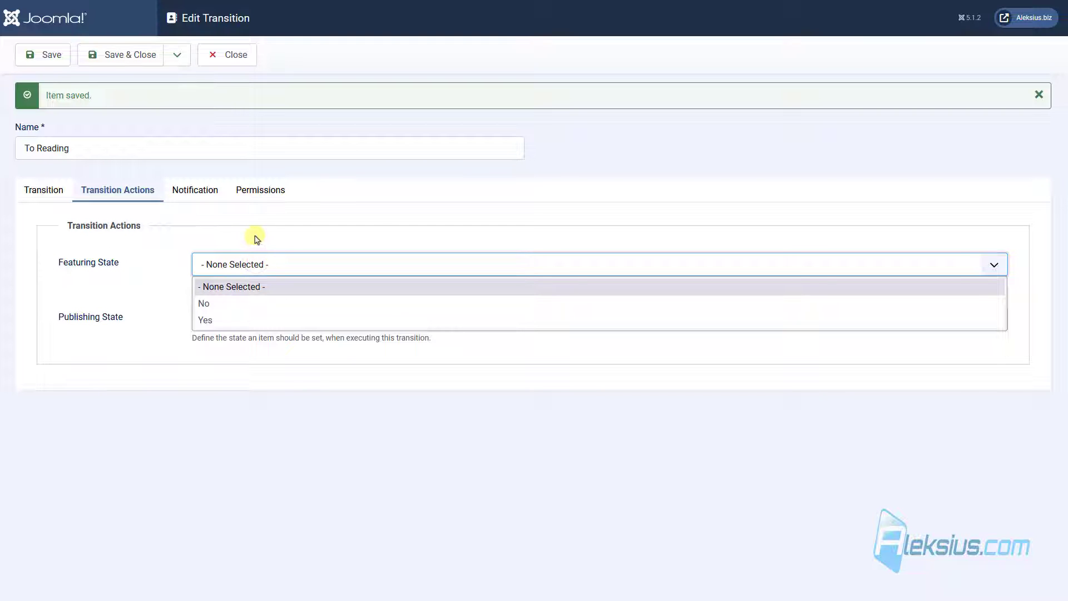
{"action": "left_click", "coordinate": [270, 262]}
{"action": "left_click", "coordinate": [305, 315]}
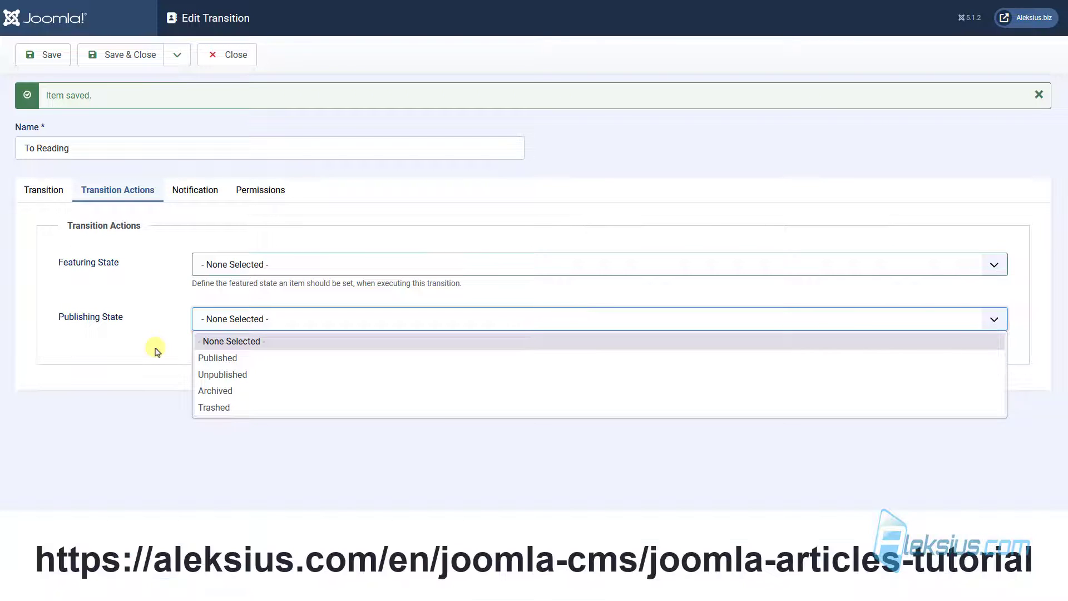
{"action": "left_click", "coordinate": [253, 232]}
Add Corrector to the transition's notified users, then save and close
{"action": "left_click", "coordinate": [213, 192]}
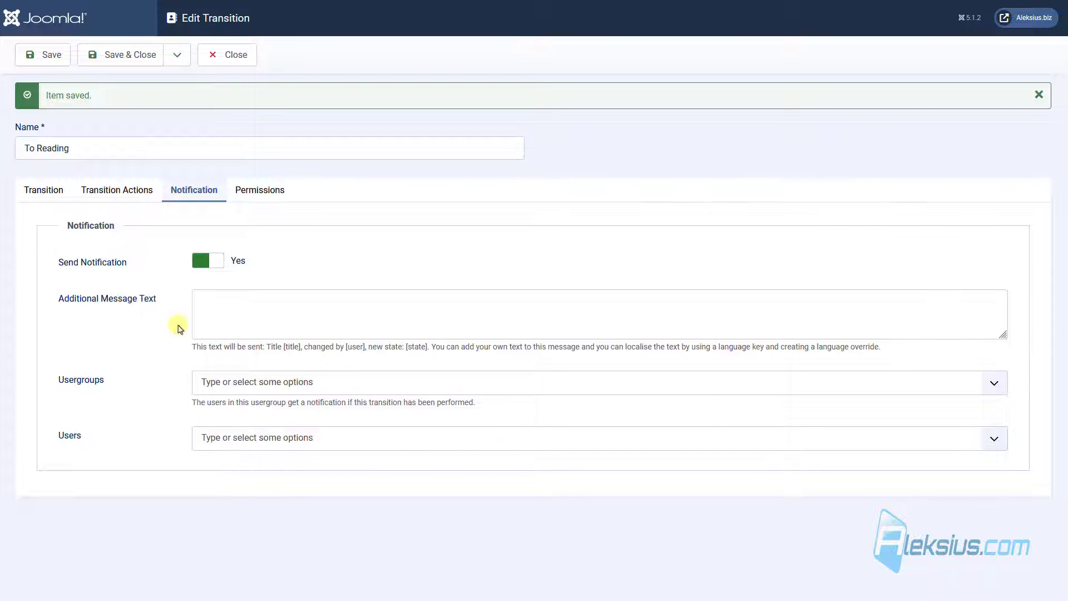
{"action": "left_click", "coordinate": [262, 440]}
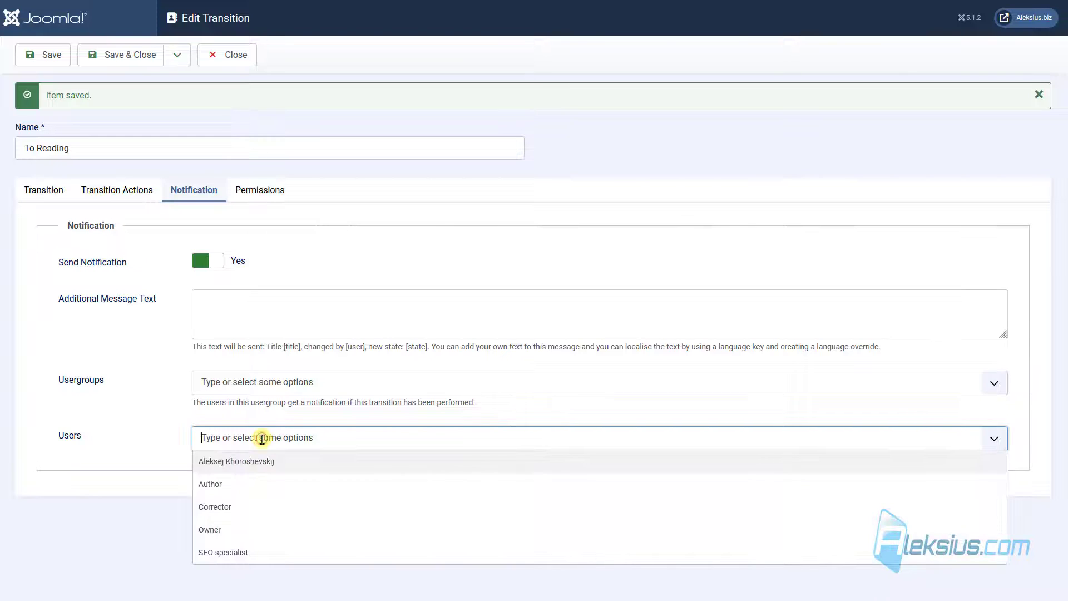
{"action": "left_click", "coordinate": [270, 505]}
{"action": "left_click", "coordinate": [377, 263]}
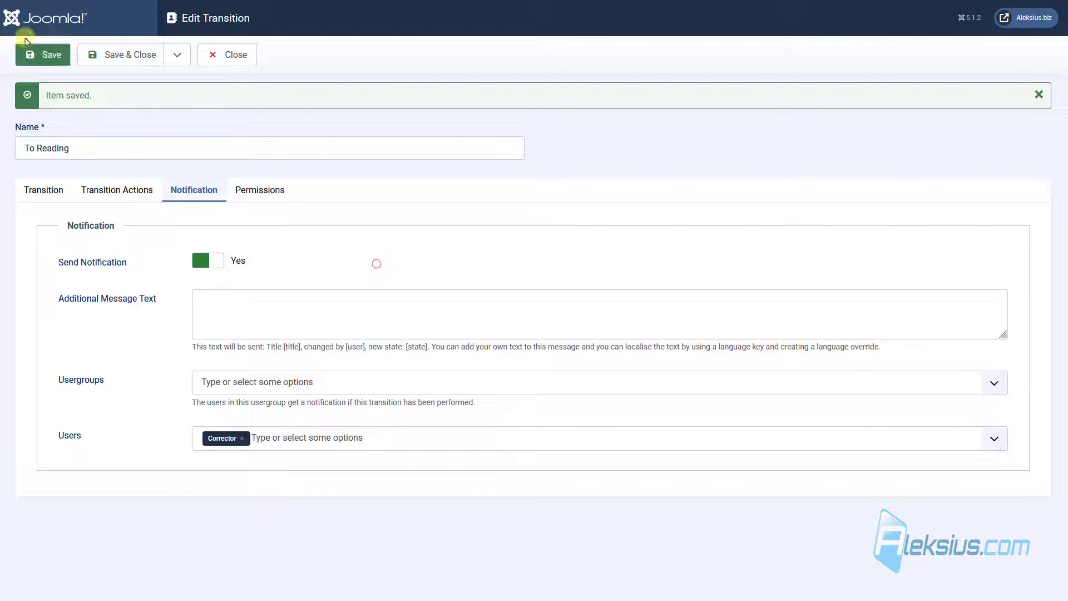
{"action": "left_click", "coordinate": [114, 55]}
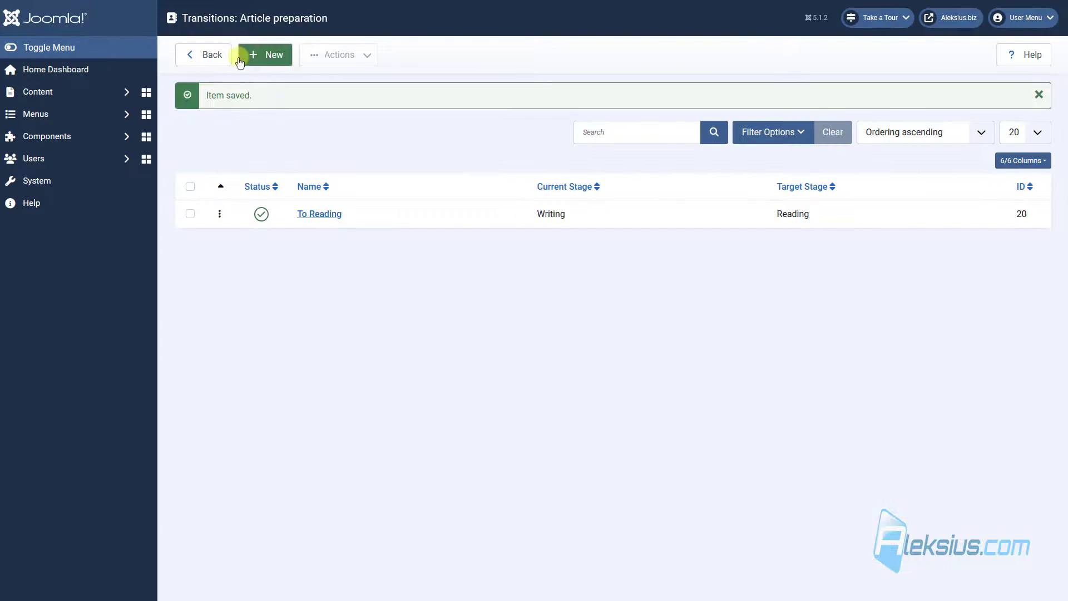
Add a 'To Optimization' transition from Reading to Optimization
{"action": "left_click", "coordinate": [255, 56]}
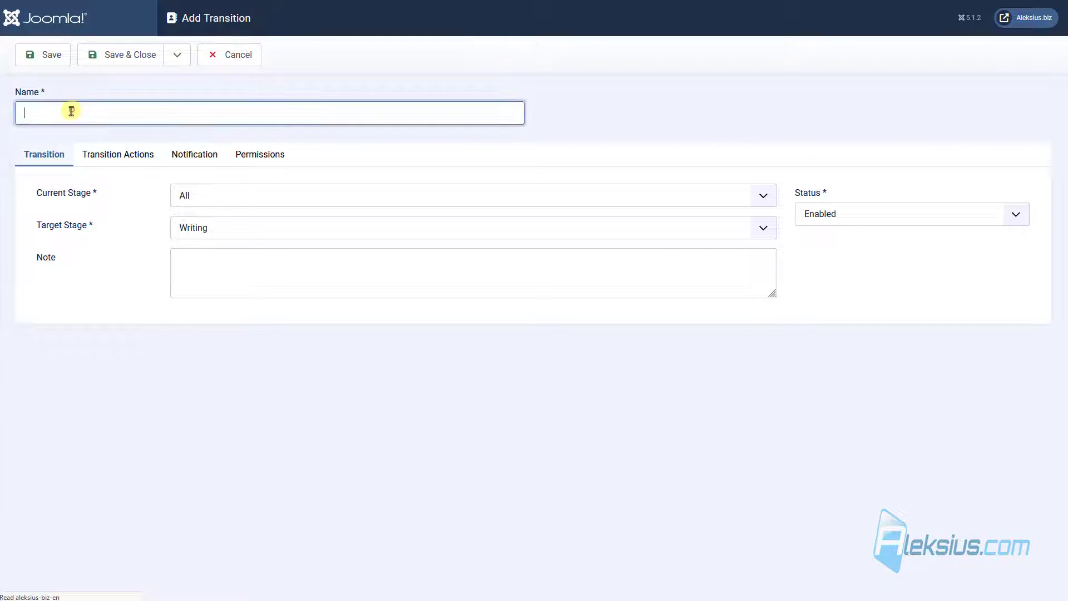
{"action": "type", "text": "To Optimization"}
{"action": "left_click", "coordinate": [215, 197]}
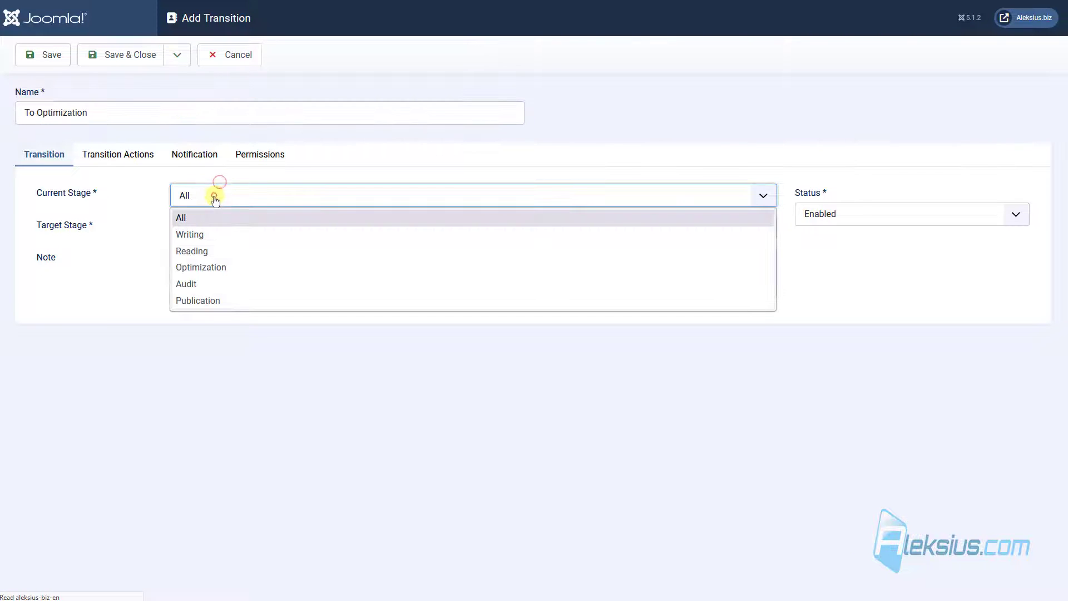
{"action": "left_click", "coordinate": [238, 251]}
{"action": "left_click", "coordinate": [231, 228]}
{"action": "left_click", "coordinate": [241, 283]}
Notify SEO specialist on To Optimization, then Save & New
{"action": "left_click", "coordinate": [118, 154]}
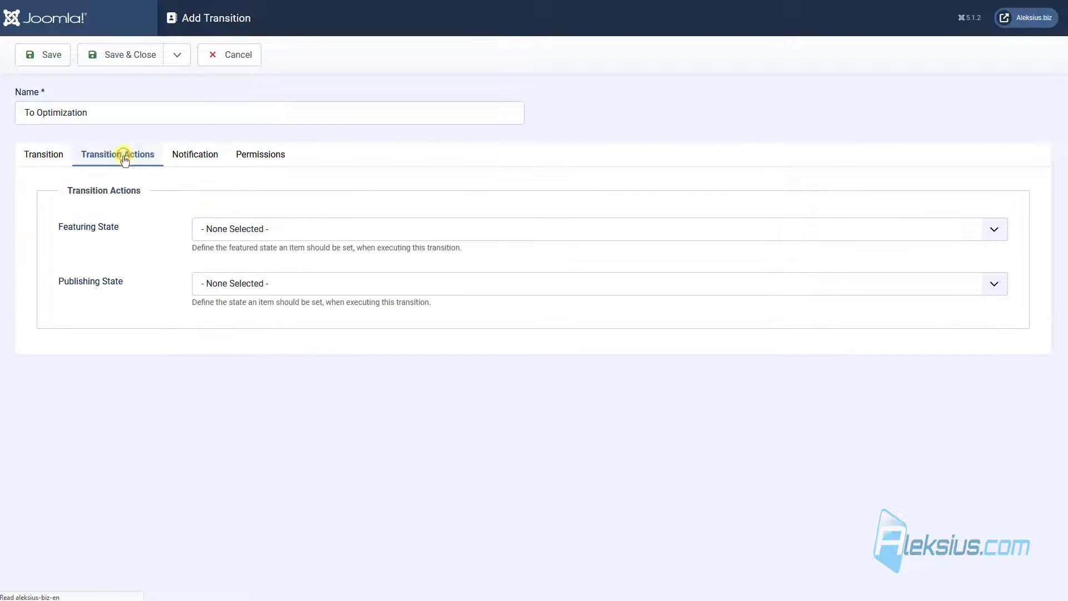
{"action": "left_click", "coordinate": [195, 156]}
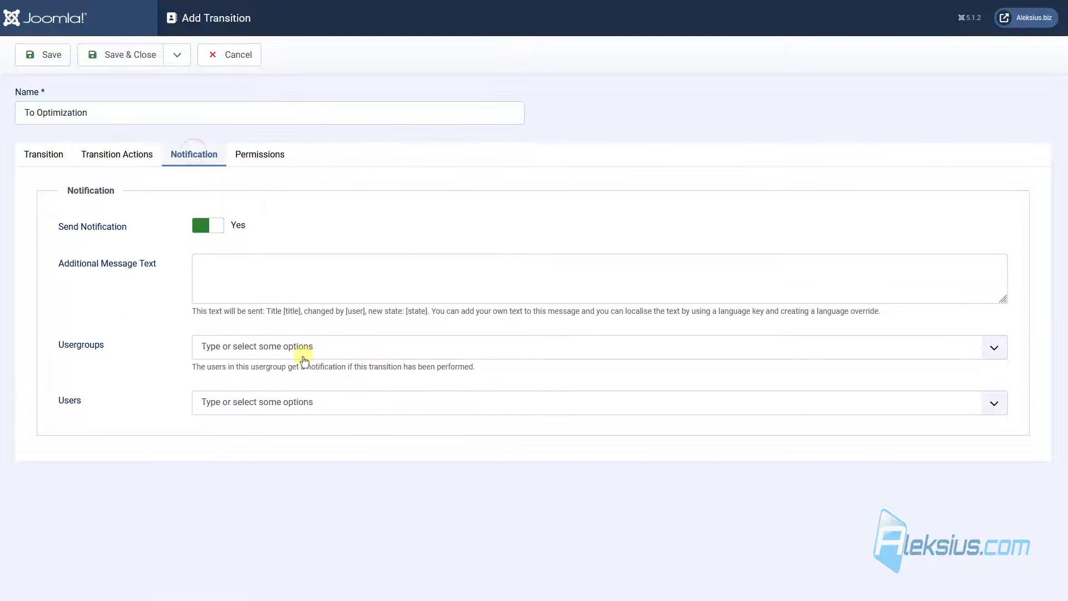
{"action": "left_click", "coordinate": [306, 404]}
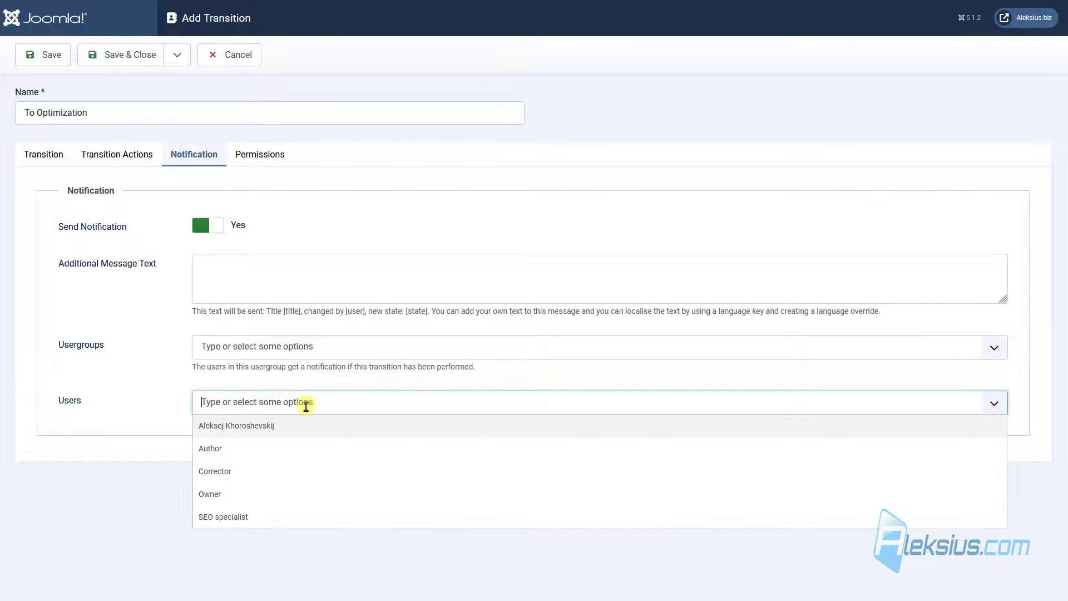
{"action": "left_click", "coordinate": [303, 517]}
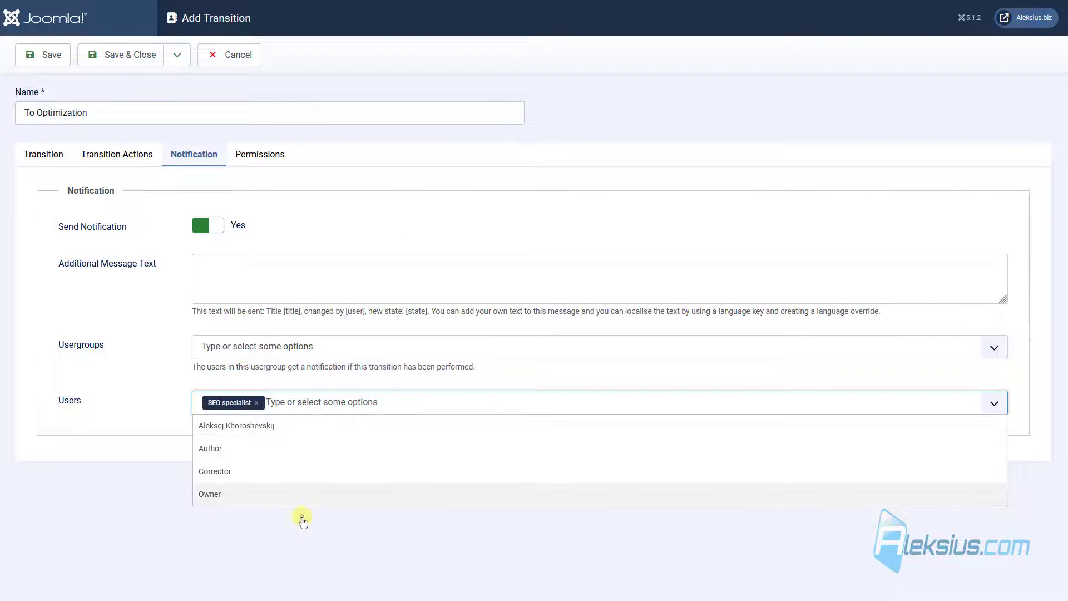
{"action": "left_click", "coordinate": [176, 55]}
{"action": "left_click", "coordinate": [148, 83]}
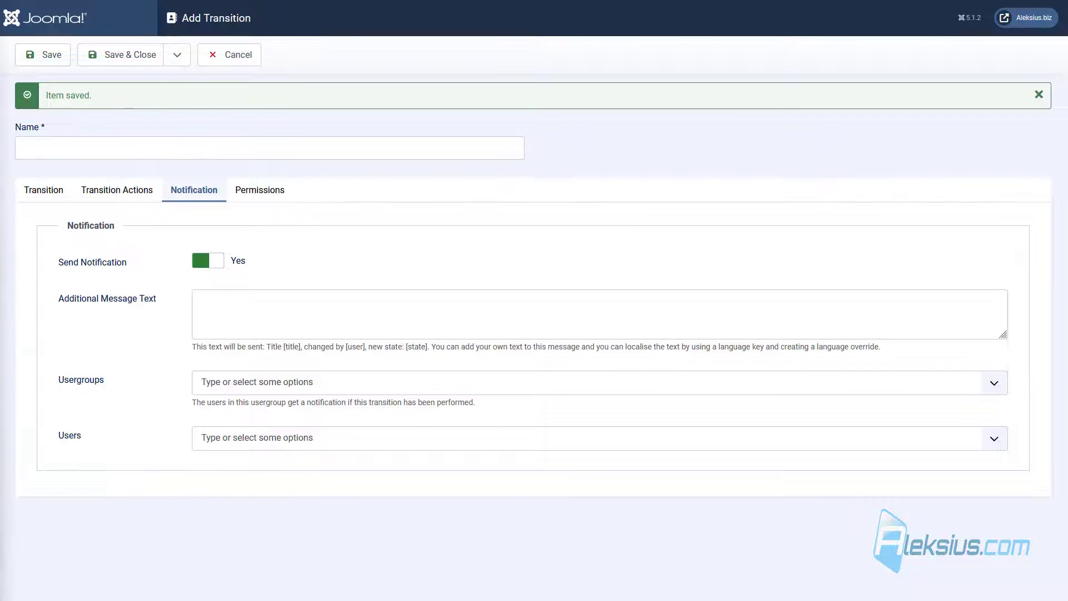
Name the new transition 'To Audit', going from Optimization to Audit
{"action": "left_click", "coordinate": [91, 153]}
{"action": "type", "text": "To Audit"}
{"action": "left_click", "coordinate": [43, 192]}
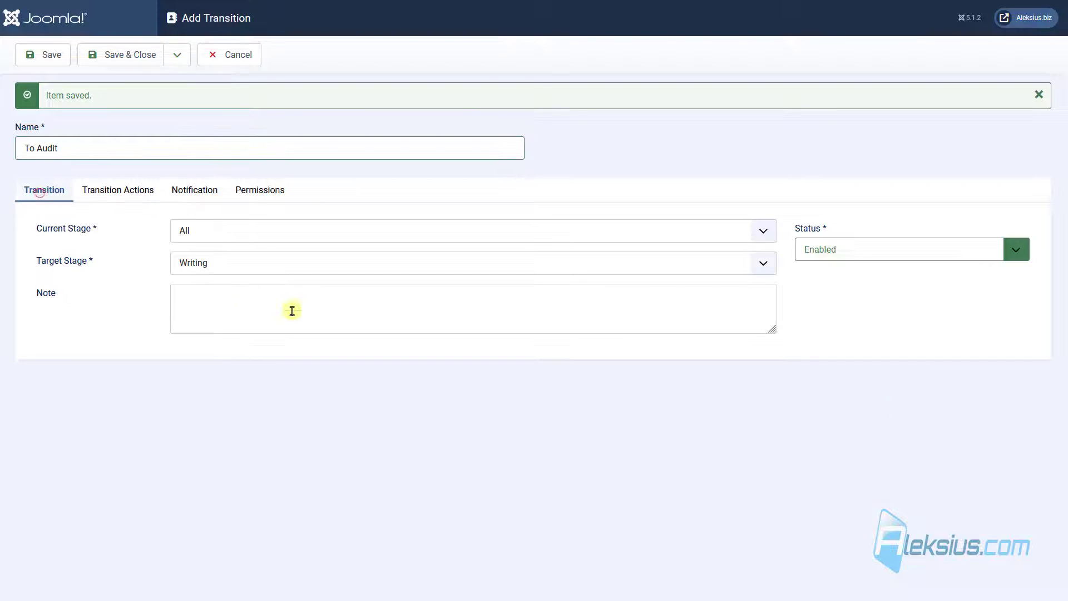
{"action": "left_click", "coordinate": [214, 232]}
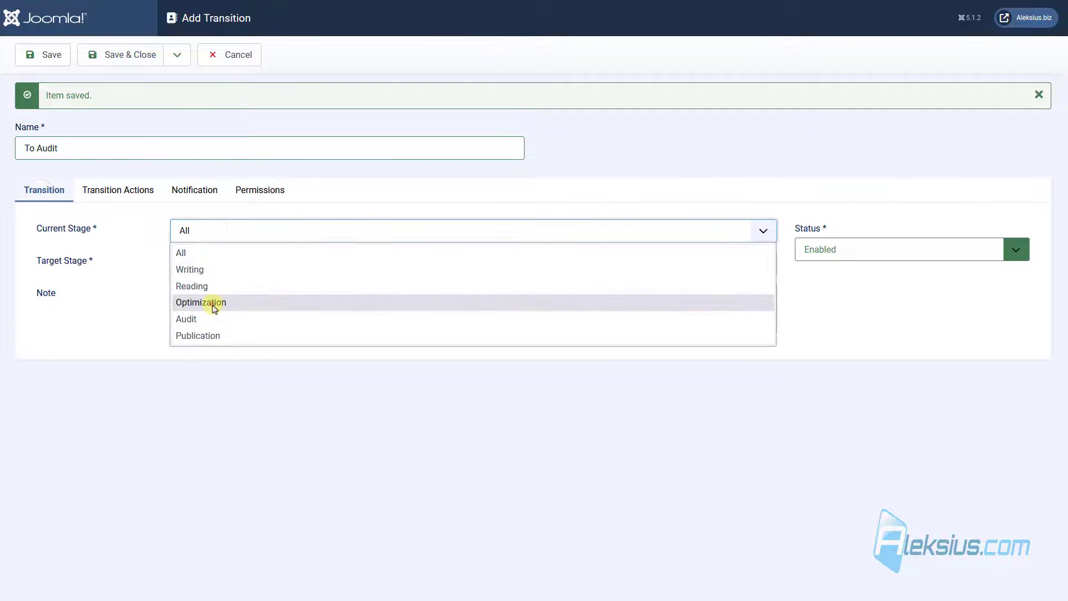
{"action": "left_click", "coordinate": [212, 304]}
{"action": "left_click", "coordinate": [197, 266]}
{"action": "left_click", "coordinate": [217, 332]}
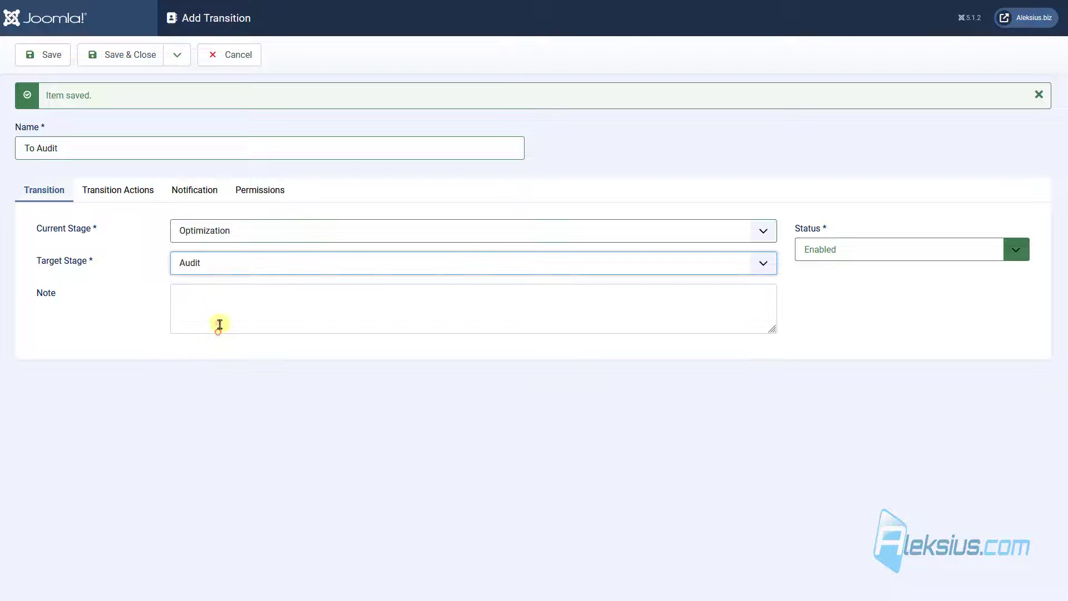
Notify Owner on To Audit, then Save & New
{"action": "left_click", "coordinate": [194, 198]}
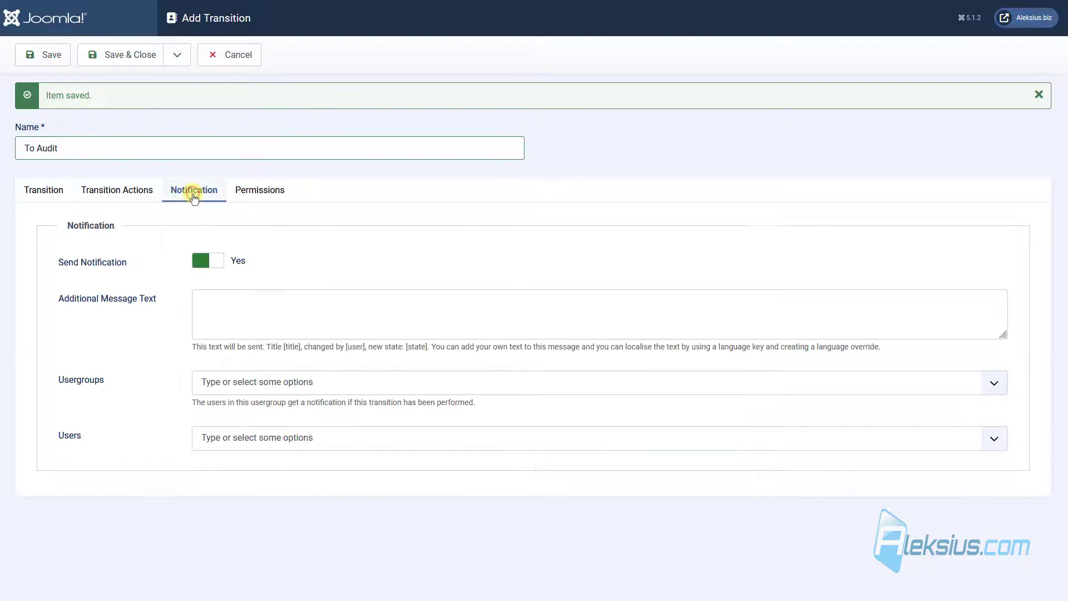
{"action": "left_click", "coordinate": [300, 439]}
{"action": "left_click", "coordinate": [284, 531]}
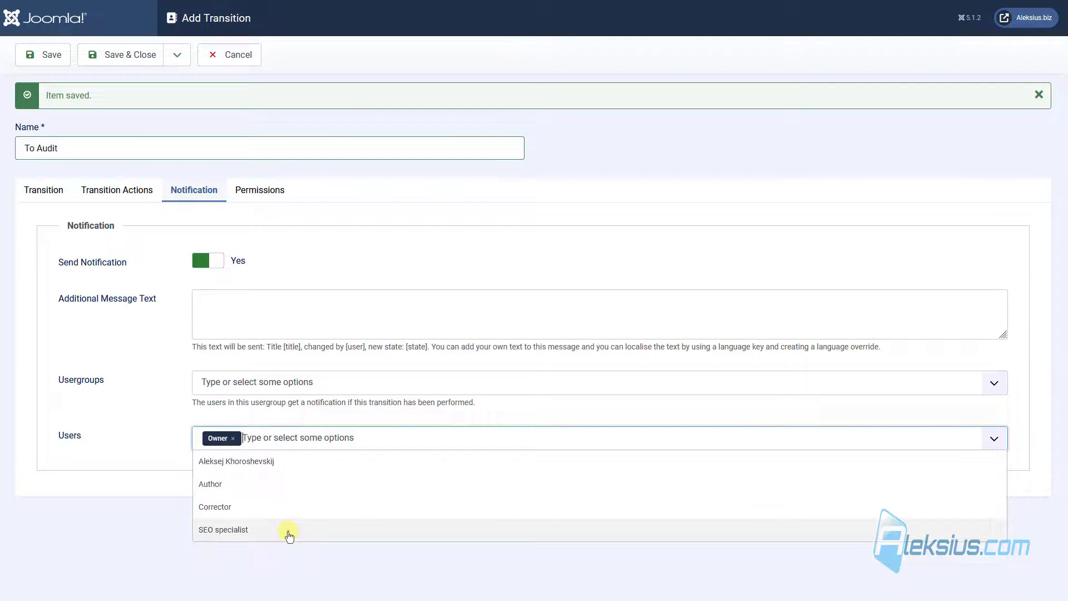
{"action": "left_click", "coordinate": [178, 55]}
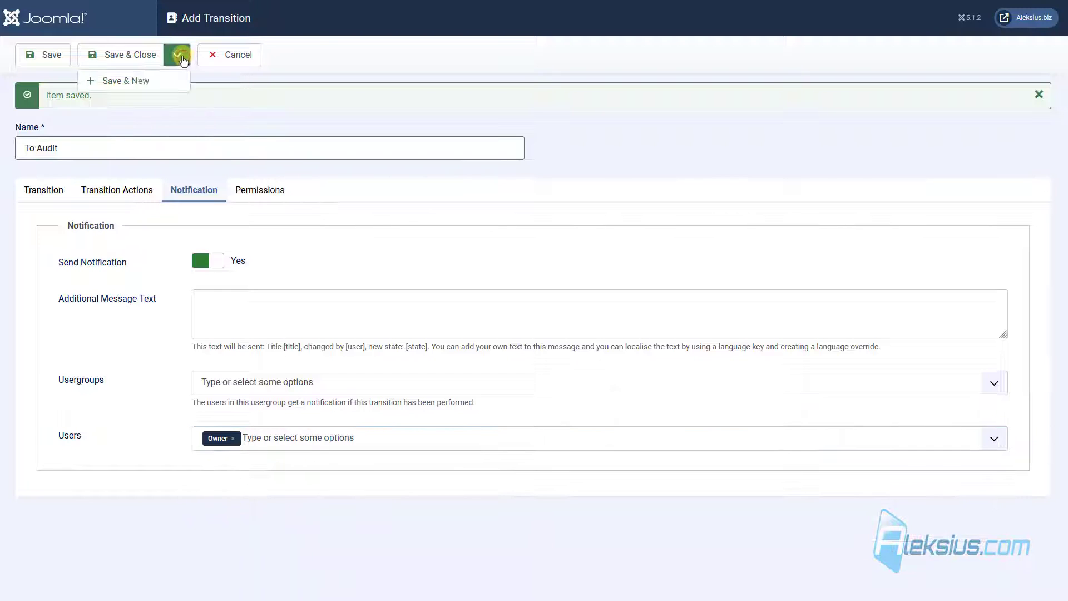
{"action": "left_click", "coordinate": [172, 85]}
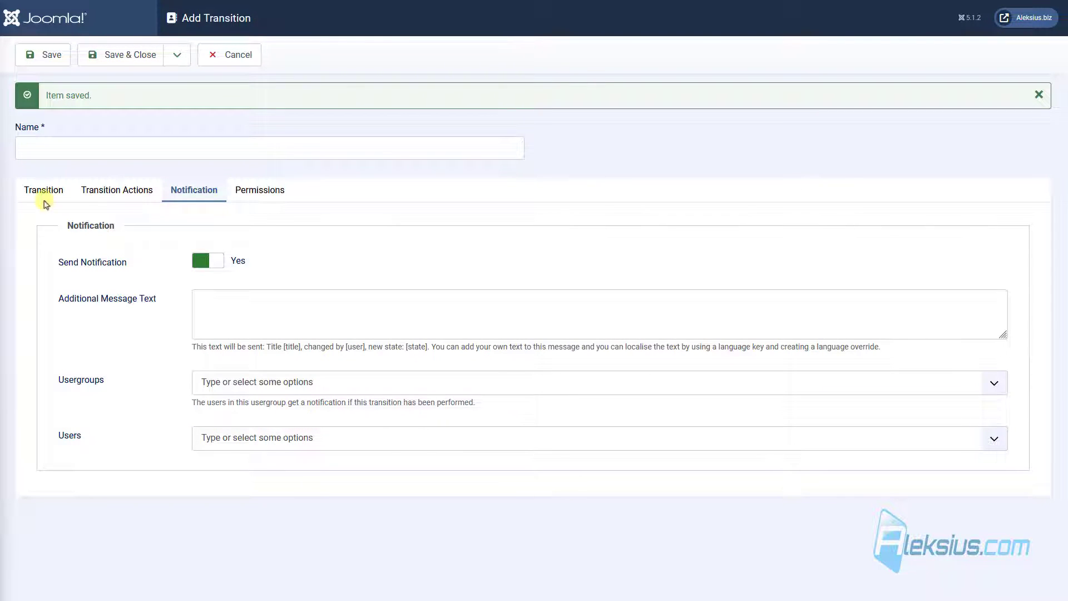
Name the transition Publication, going from the Audit stage to the Publication stage
{"action": "left_click", "coordinate": [44, 190]}
{"action": "left_click", "coordinate": [72, 150]}
{"action": "type", "text": "Publication"}
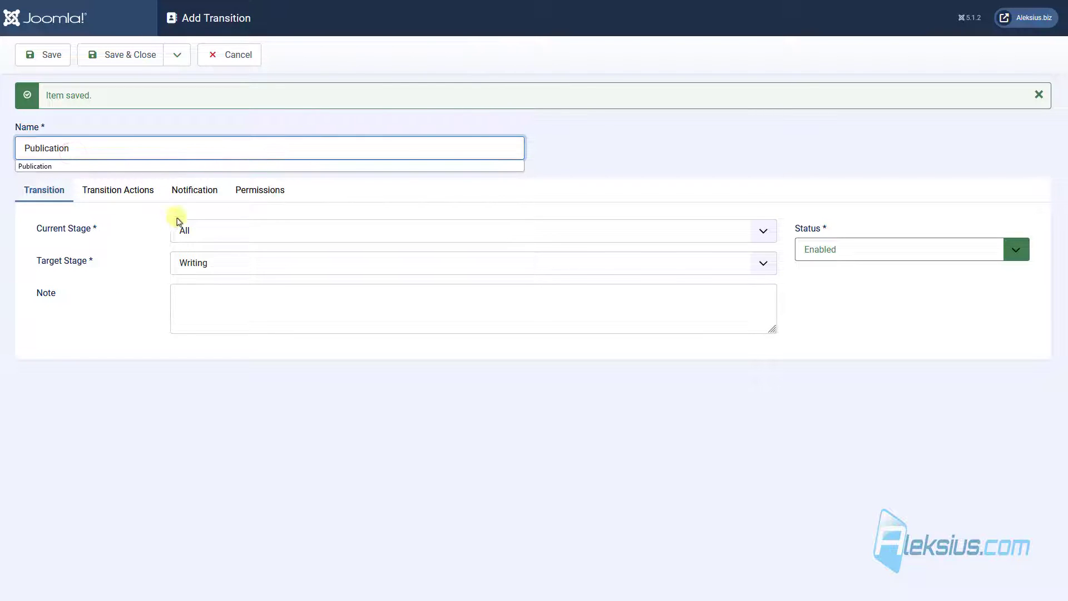
{"action": "left_click", "coordinate": [181, 229]}
{"action": "left_click", "coordinate": [212, 322]}
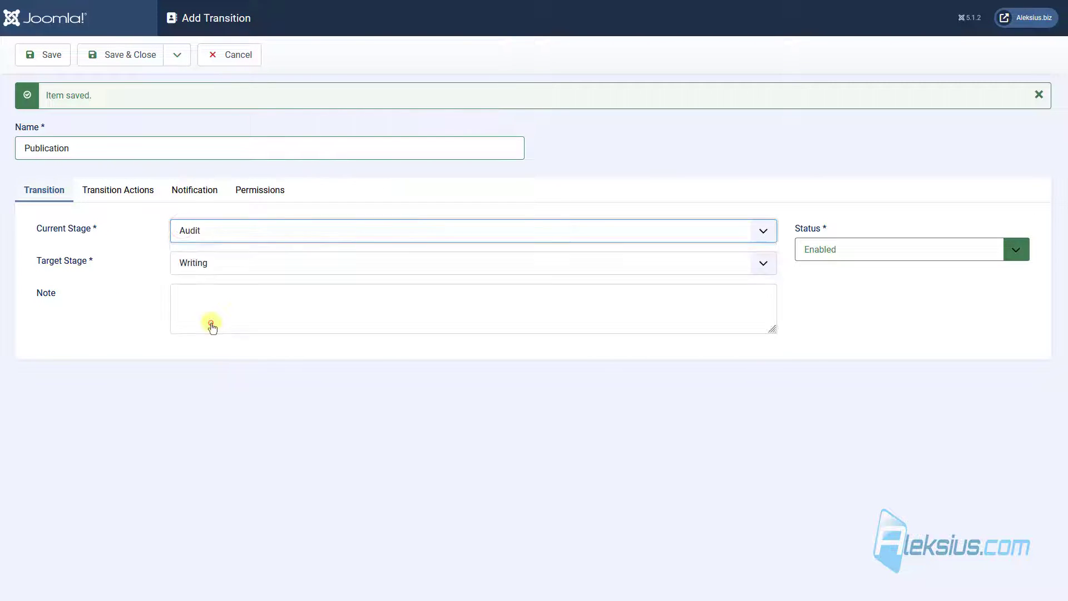
{"action": "left_click", "coordinate": [231, 263]}
{"action": "left_click", "coordinate": [235, 351]}
Make the transition set articles to Published and notify the SEO specialist
{"action": "left_click", "coordinate": [132, 183]}
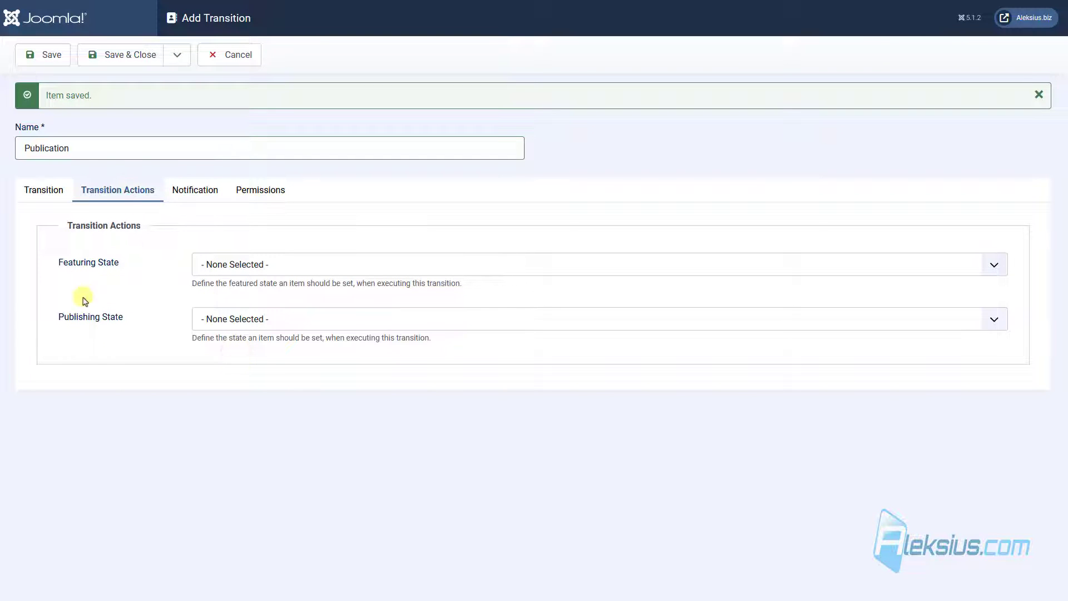
{"action": "left_click", "coordinate": [247, 319]}
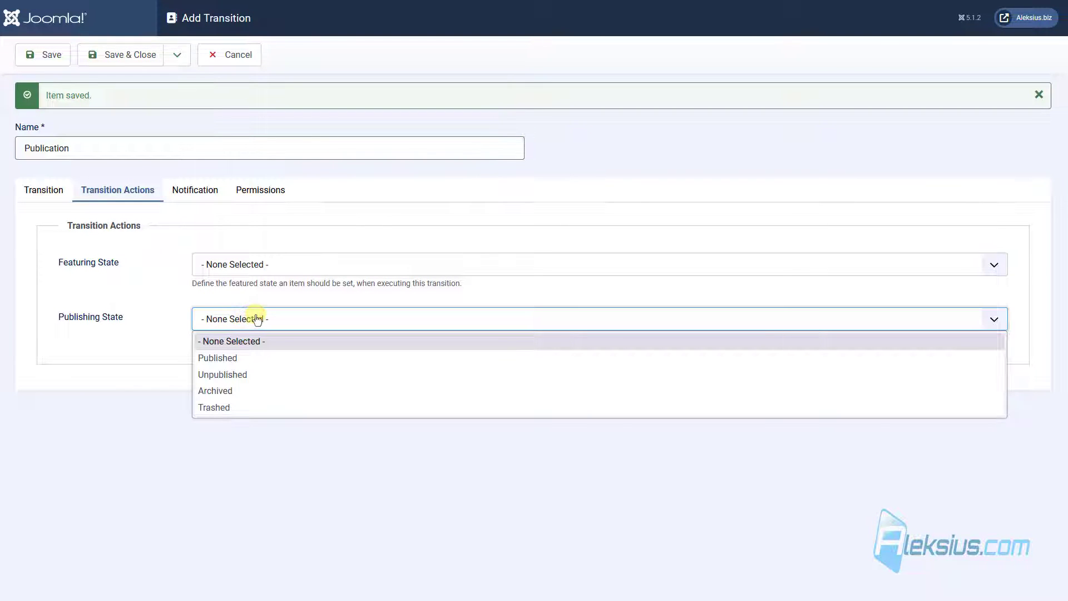
{"action": "left_click", "coordinate": [248, 359]}
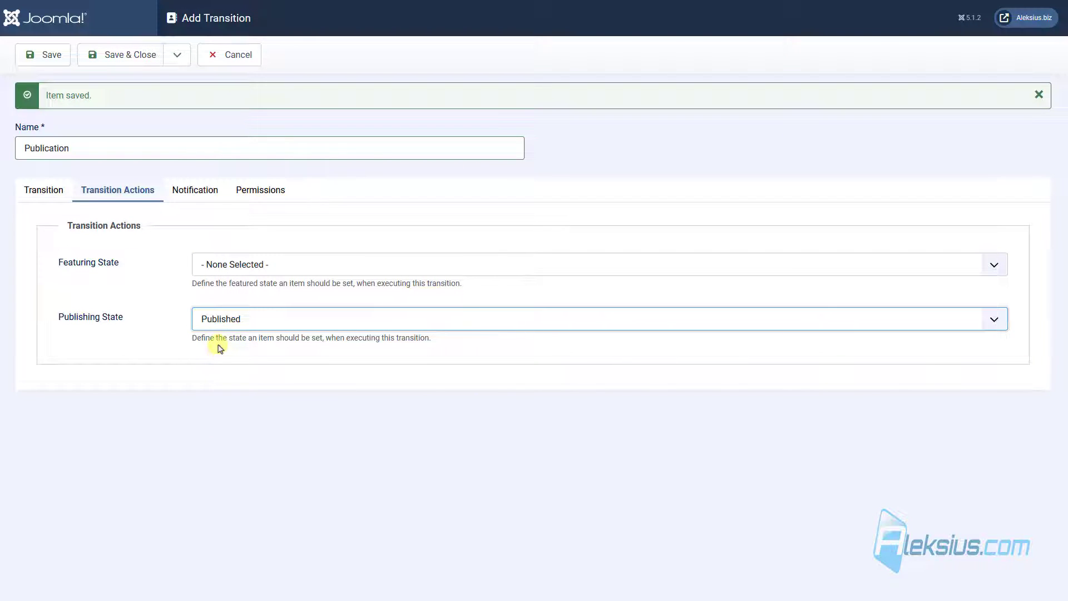
{"action": "left_click", "coordinate": [217, 196]}
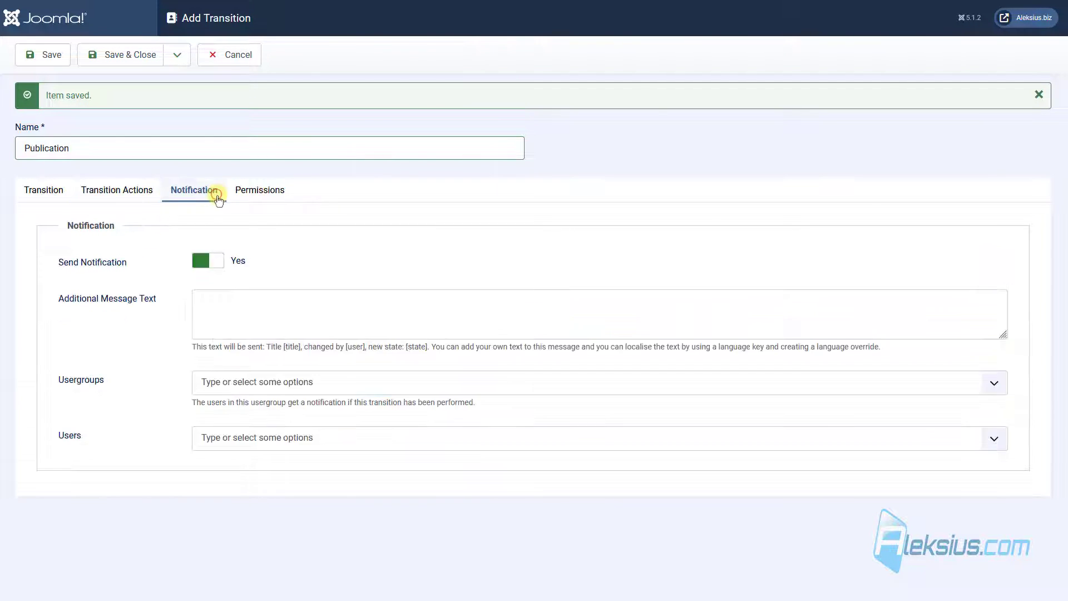
{"action": "left_click", "coordinate": [237, 441]}
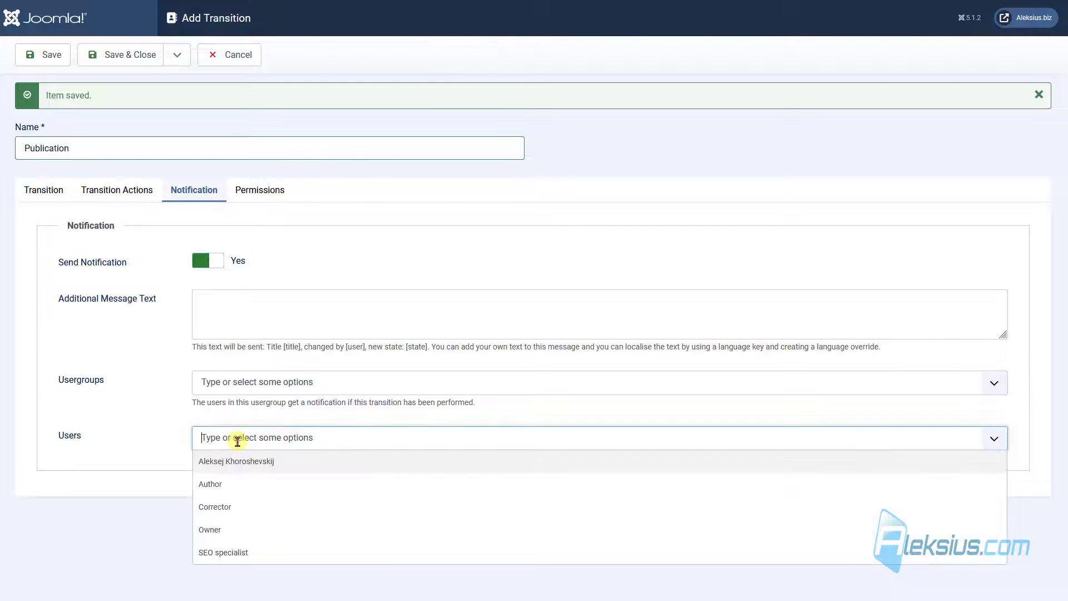
{"action": "left_click", "coordinate": [236, 553]}
{"action": "left_click", "coordinate": [145, 525]}
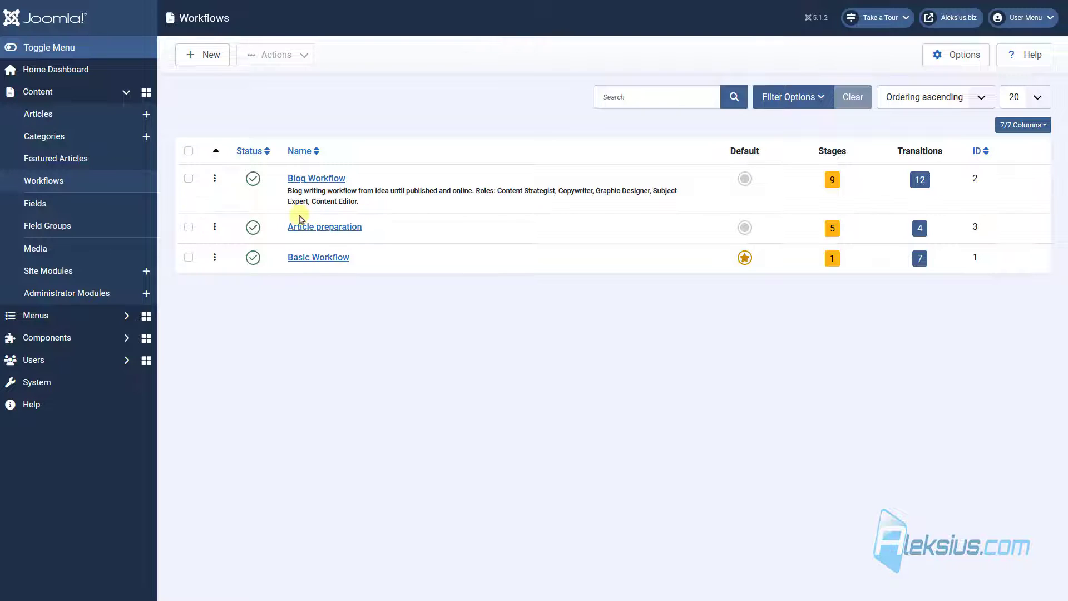
Set the Blog category's workflow to Article preparation and save the category
{"action": "left_click", "coordinate": [75, 139]}
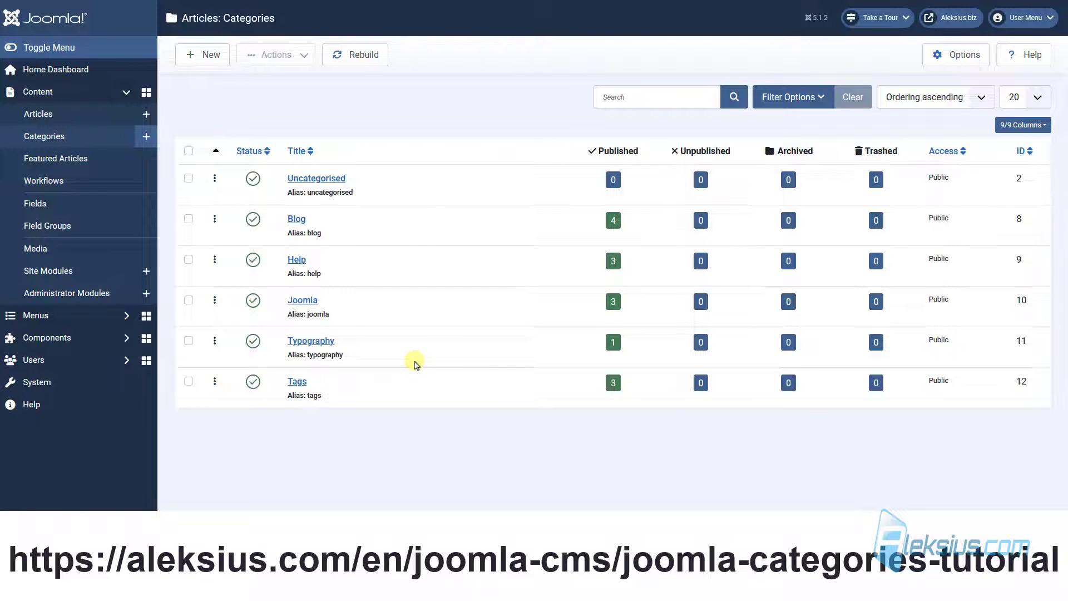
{"action": "left_click", "coordinate": [303, 219]}
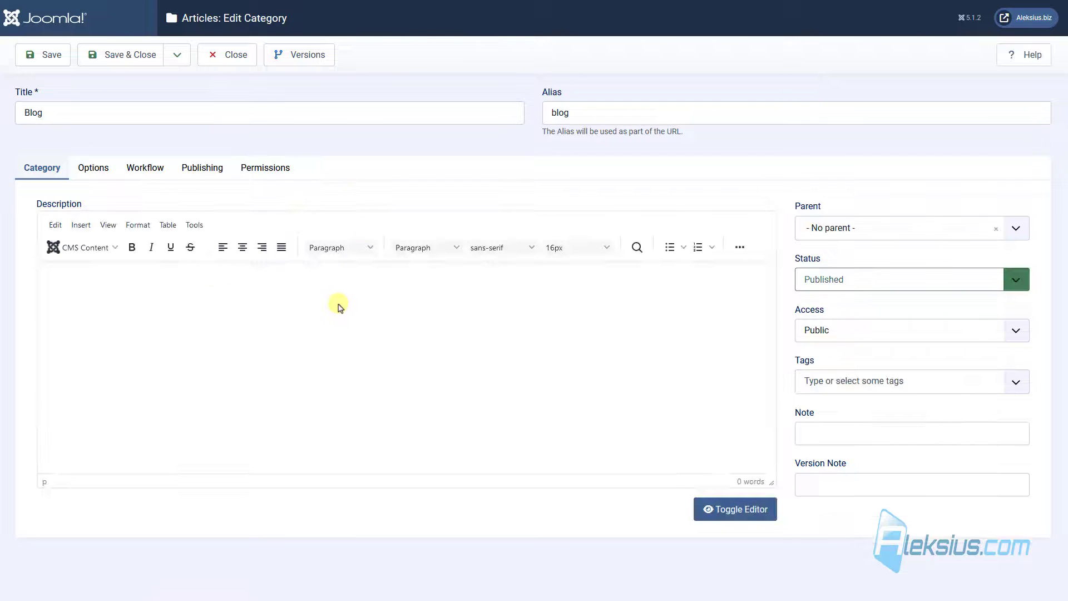
{"action": "left_click", "coordinate": [157, 178]}
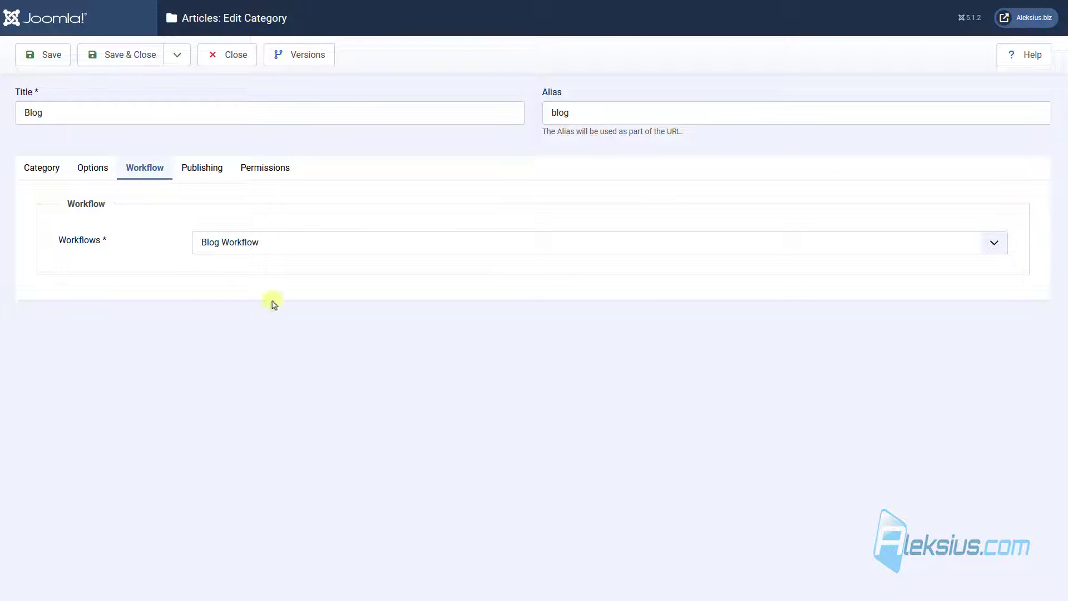
{"action": "left_click", "coordinate": [274, 250]}
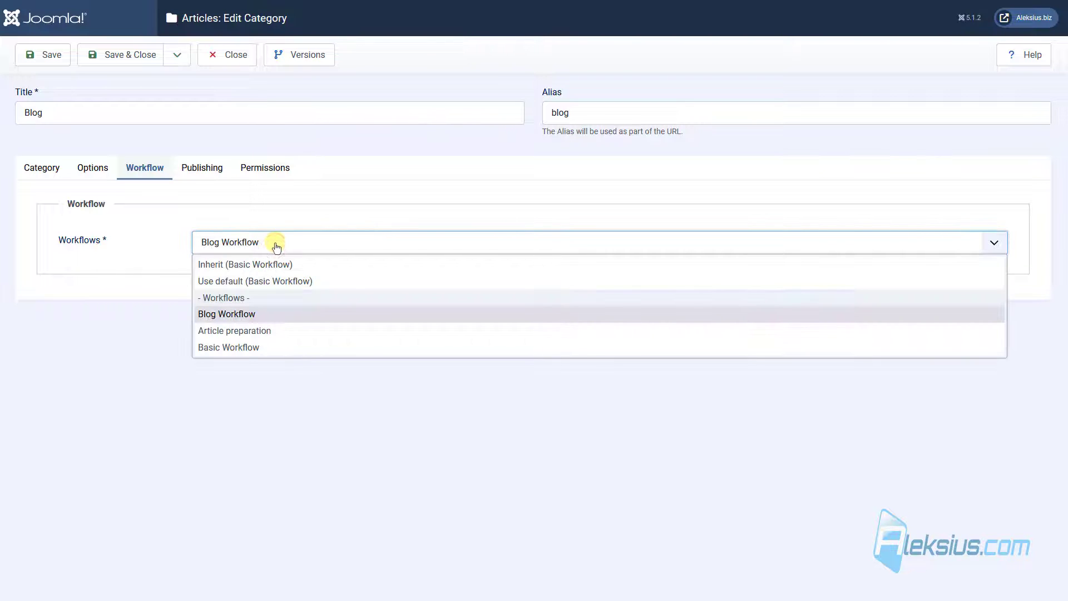
{"action": "left_click", "coordinate": [295, 331]}
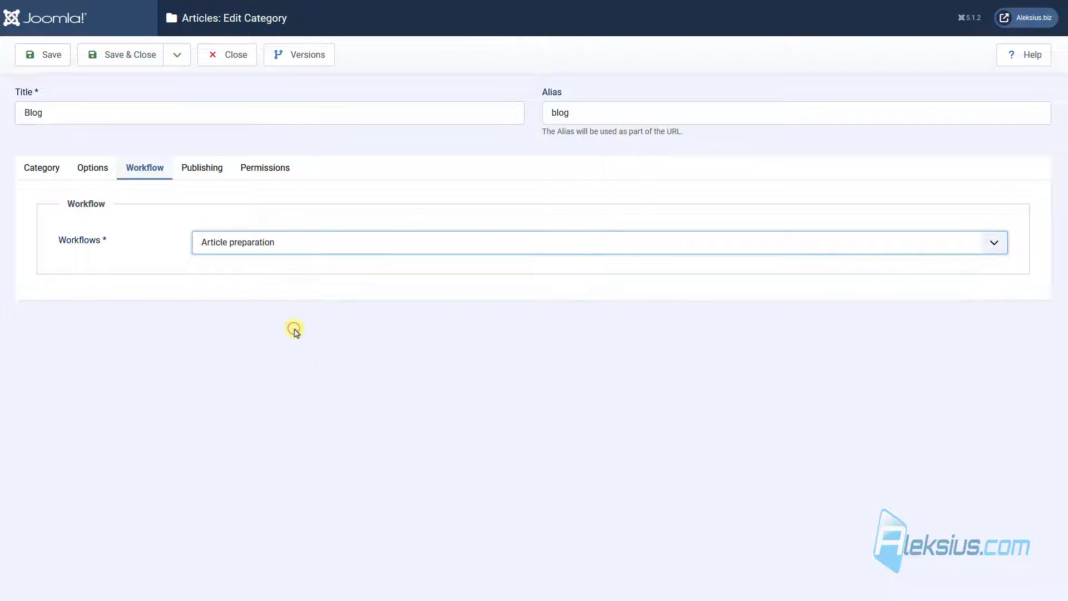
{"action": "left_click", "coordinate": [122, 56]}
{"action": "left_click", "coordinate": [88, 306]}
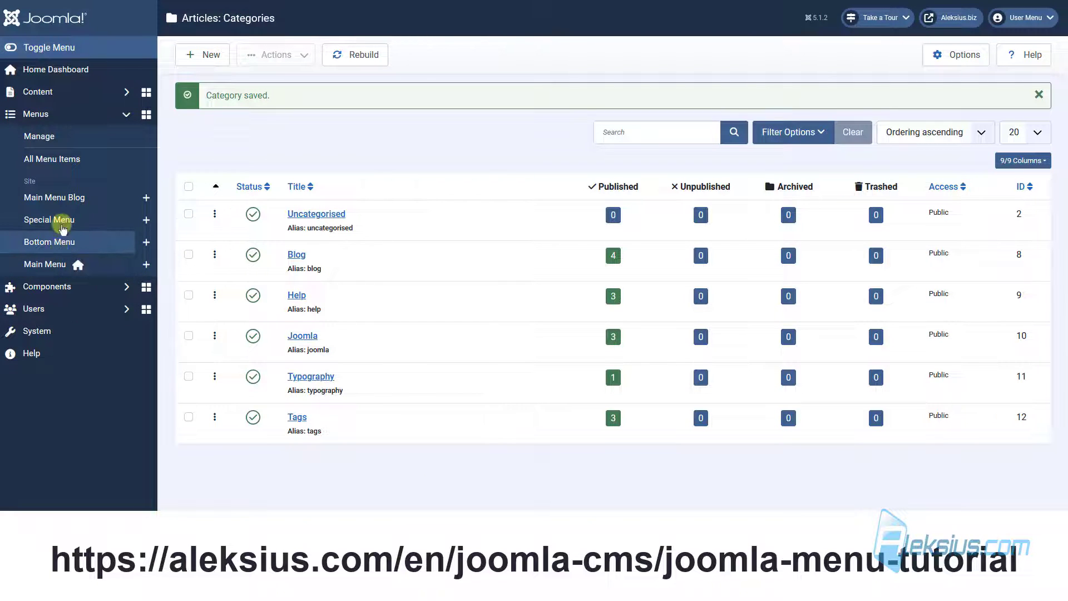
Start a new Main Menu Blog item of type Articles > Create Article
{"action": "left_click", "coordinate": [69, 199]}
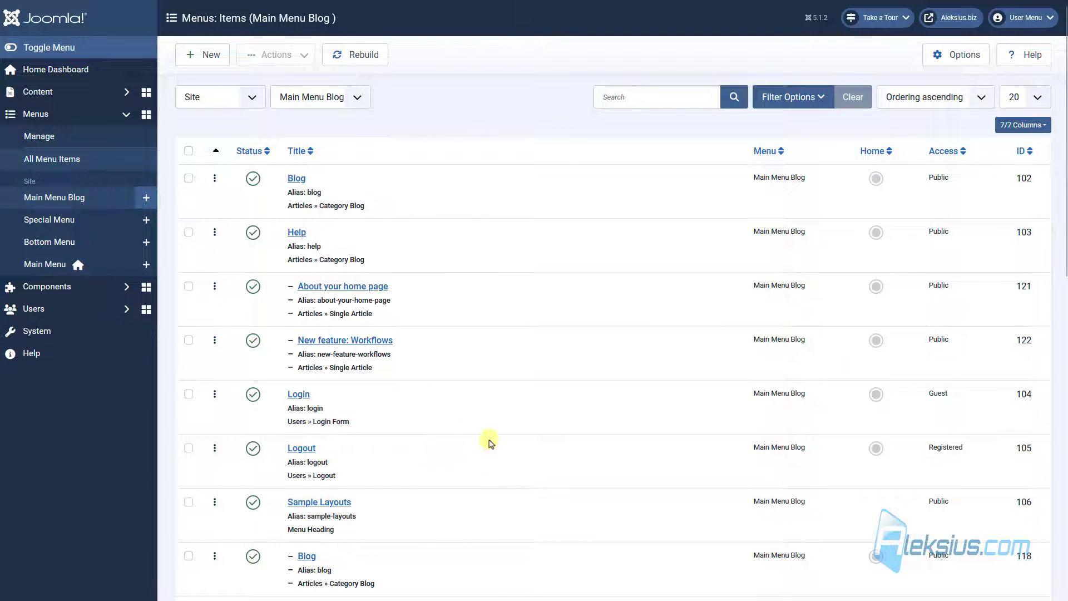
{"action": "left_click", "coordinate": [222, 58]}
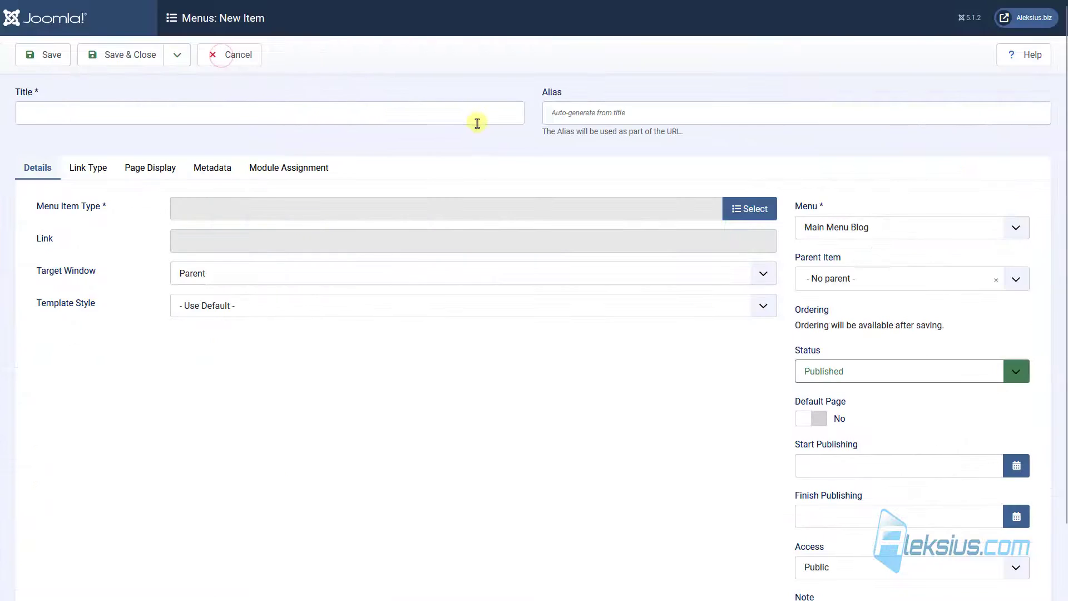
{"action": "left_click", "coordinate": [740, 210]}
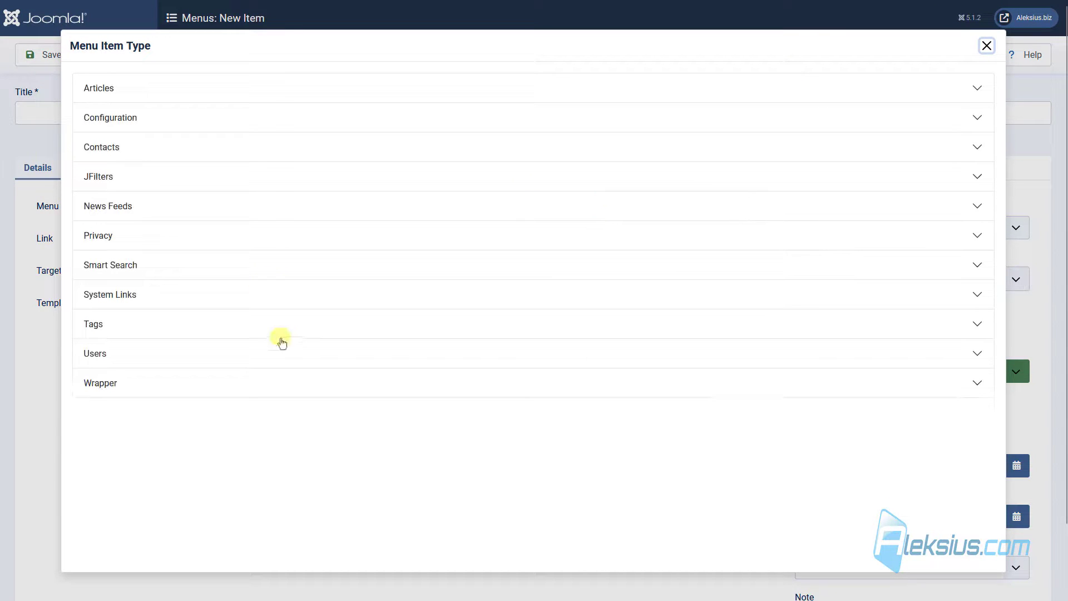
{"action": "left_click", "coordinate": [116, 89]}
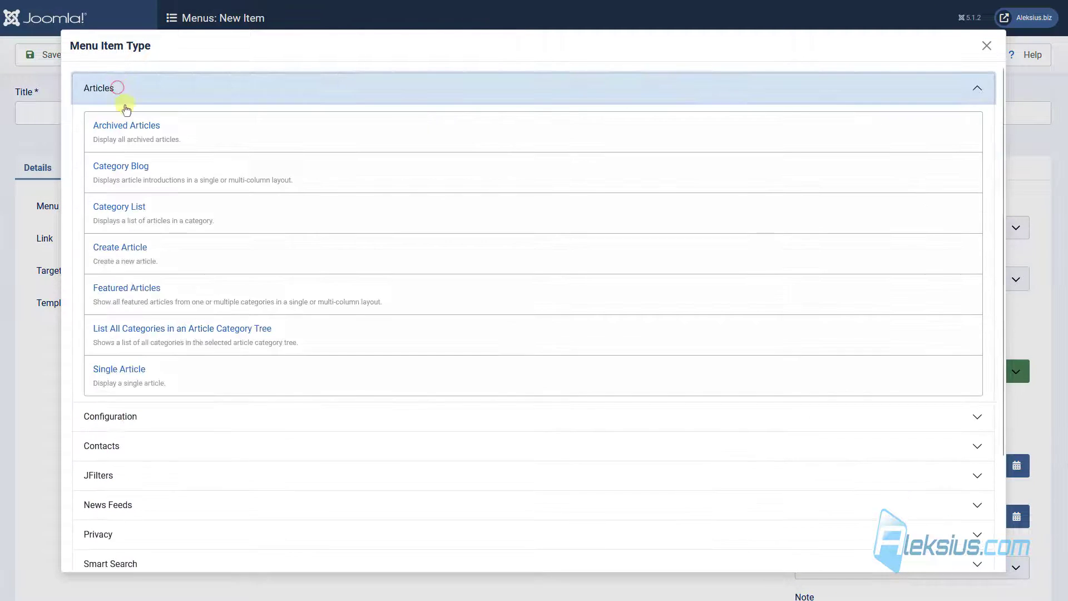
{"action": "left_click", "coordinate": [165, 254]}
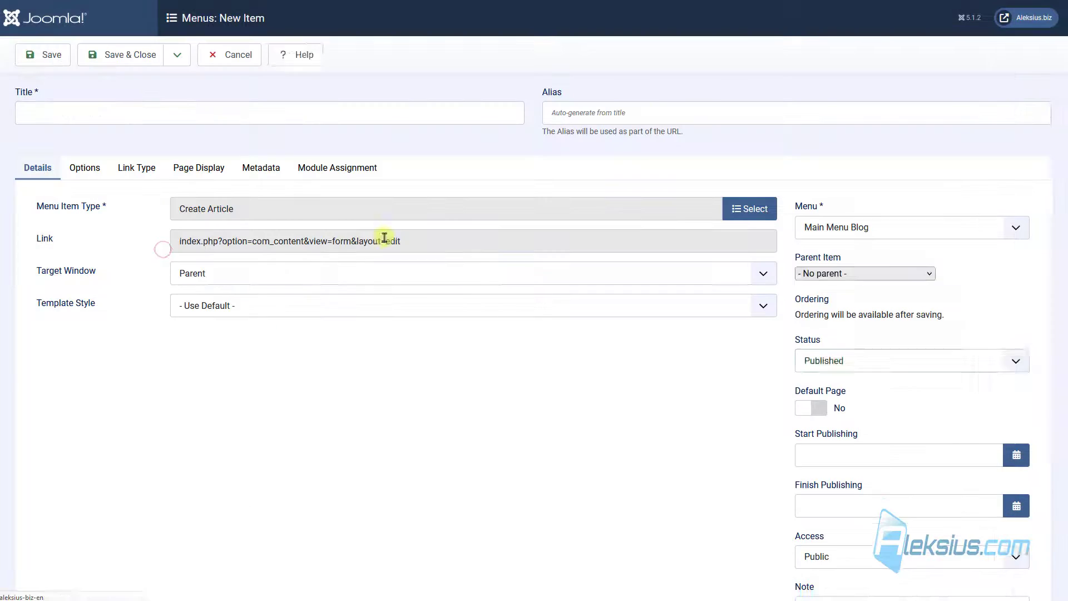
Title the item Create Article, restrict access to Special, and save and close it
{"action": "triple_click", "coordinate": [260, 212]}
{"action": "key", "text": "ctrl+c"}
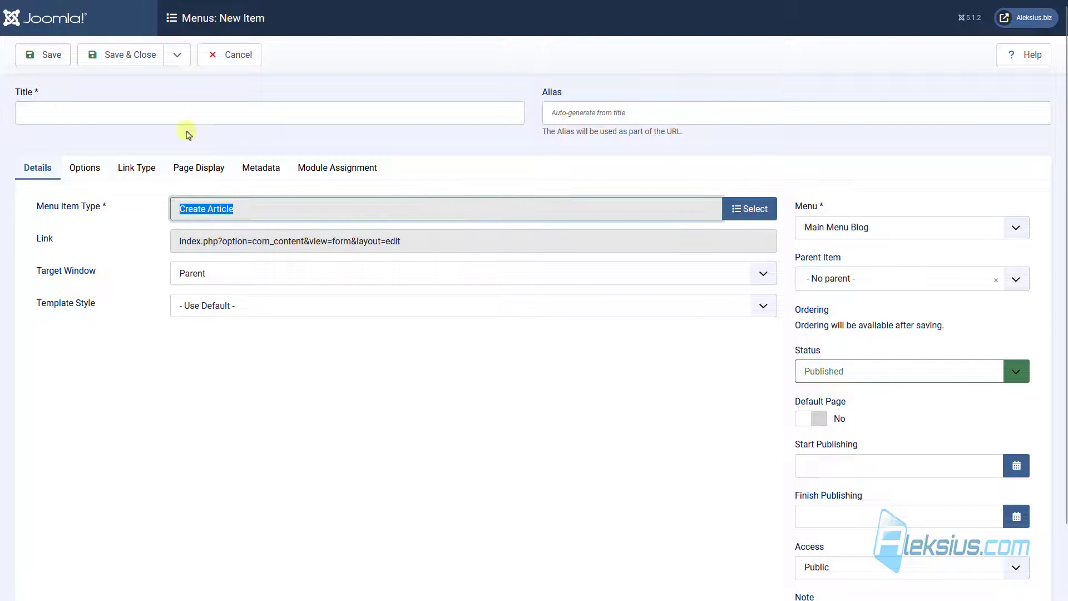
{"action": "left_click", "coordinate": [184, 115]}
{"action": "key", "text": "ctrl+v"}
{"action": "left_click", "coordinate": [968, 163]}
{"action": "scroll", "coordinate": [952, 395], "scroll_direction": "down", "scroll_amount": 2}
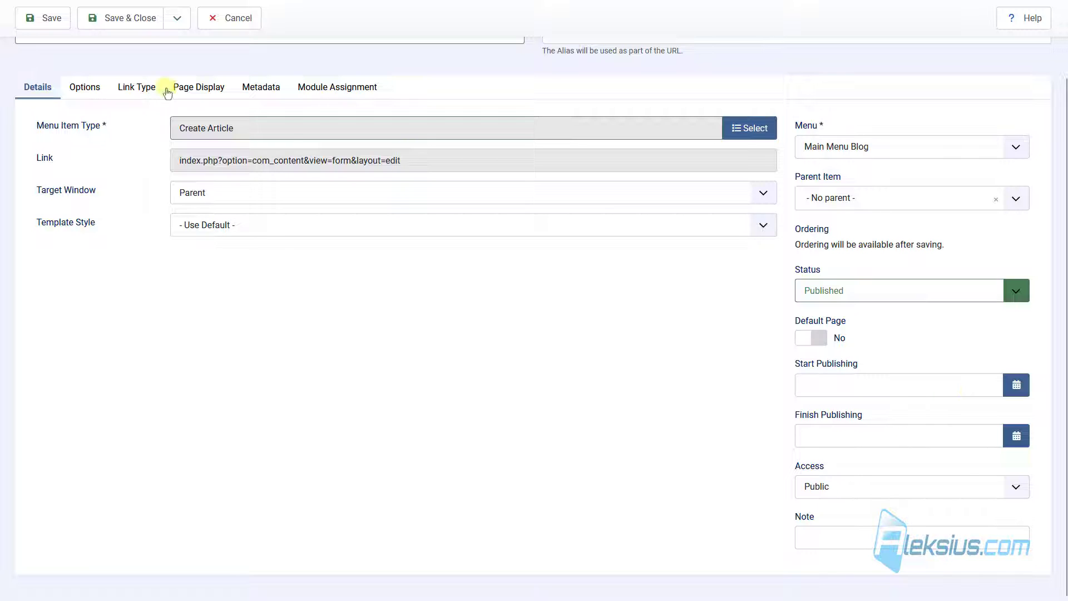
{"action": "scroll", "coordinate": [853, 596], "scroll_direction": "up", "scroll_amount": 1}
{"action": "left_click", "coordinate": [832, 551]}
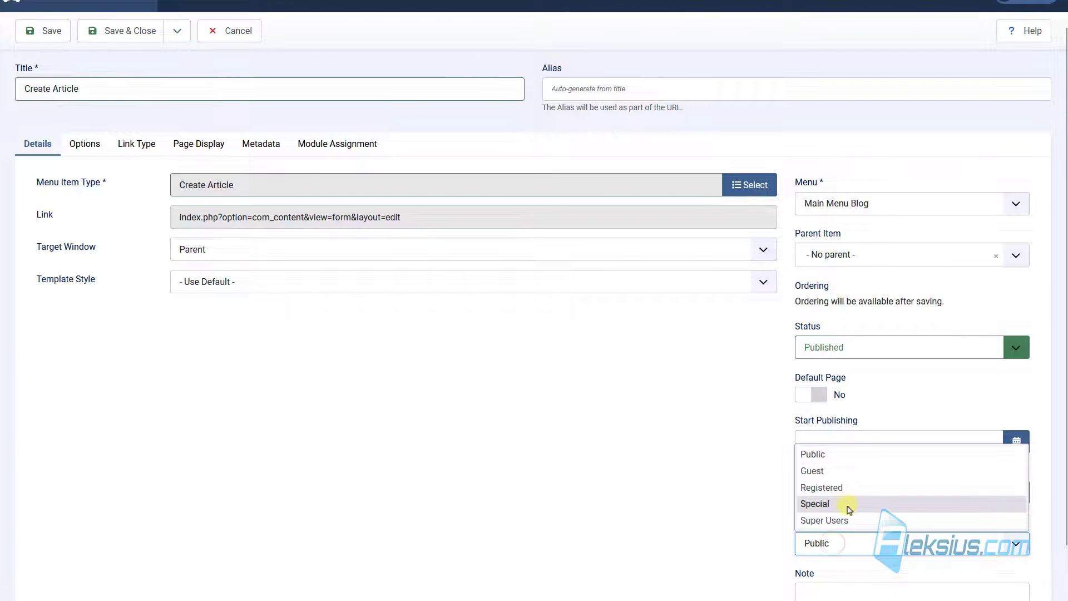
{"action": "left_click", "coordinate": [855, 504]}
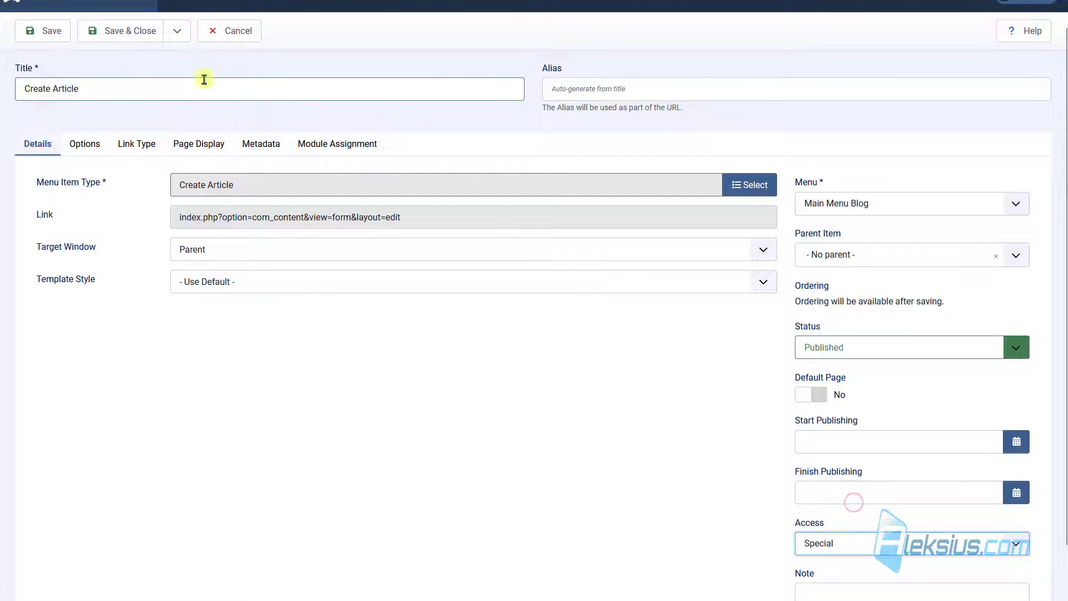
{"action": "left_click", "coordinate": [44, 32]}
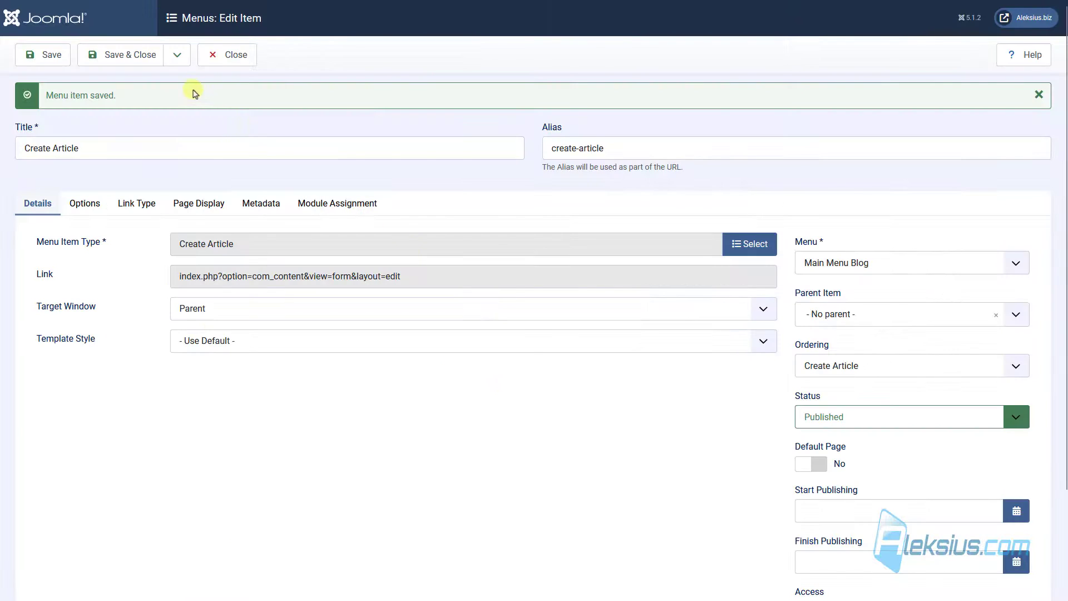
{"action": "left_click", "coordinate": [135, 49]}
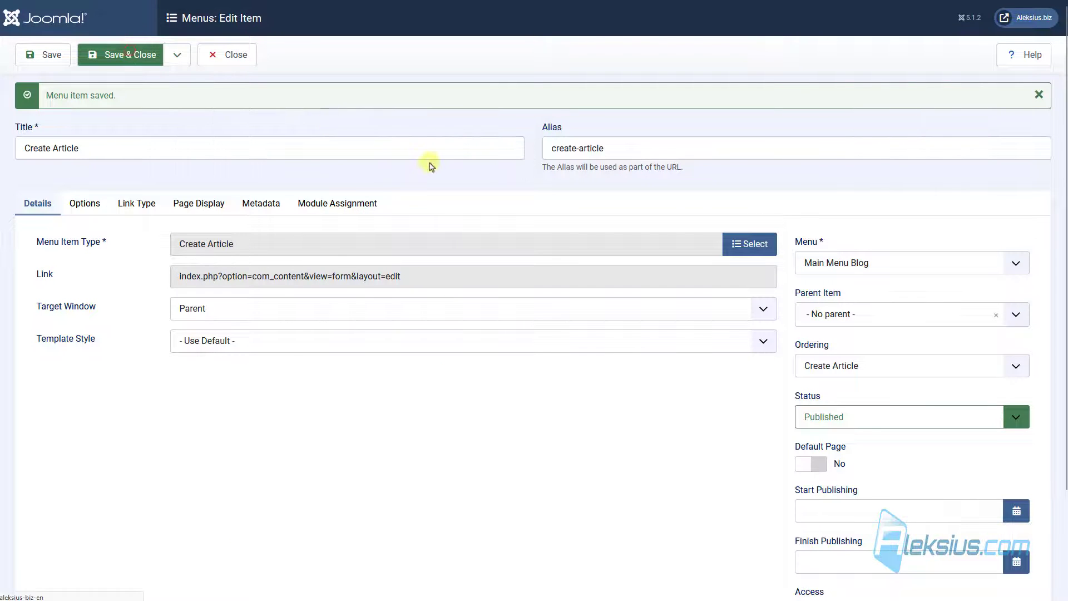
{"action": "scroll", "coordinate": [429, 162], "scroll_direction": "down", "scroll_amount": 15}
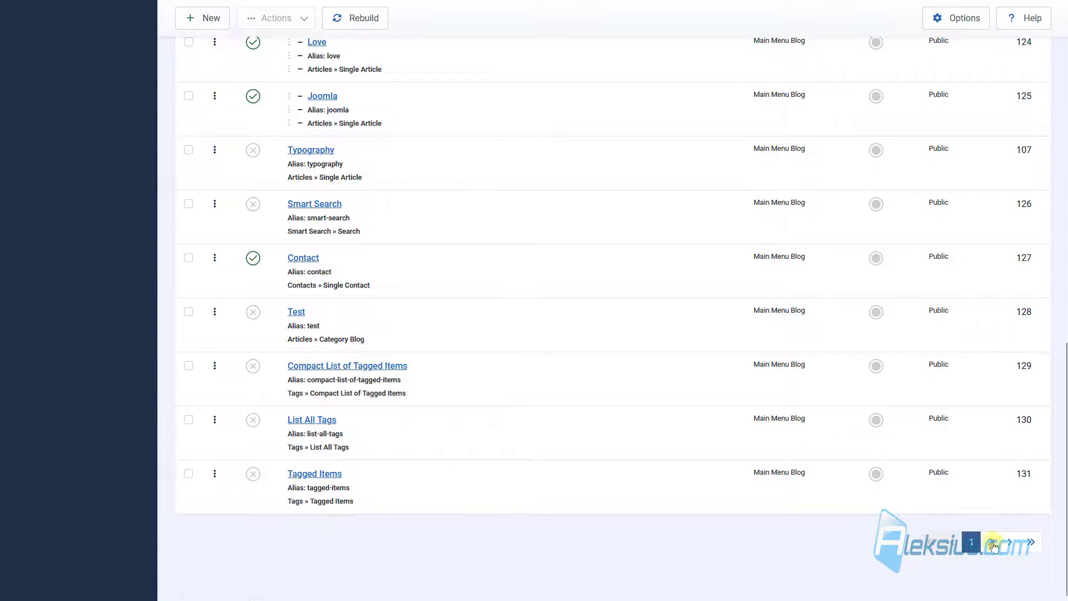
{"action": "left_click", "coordinate": [990, 542]}
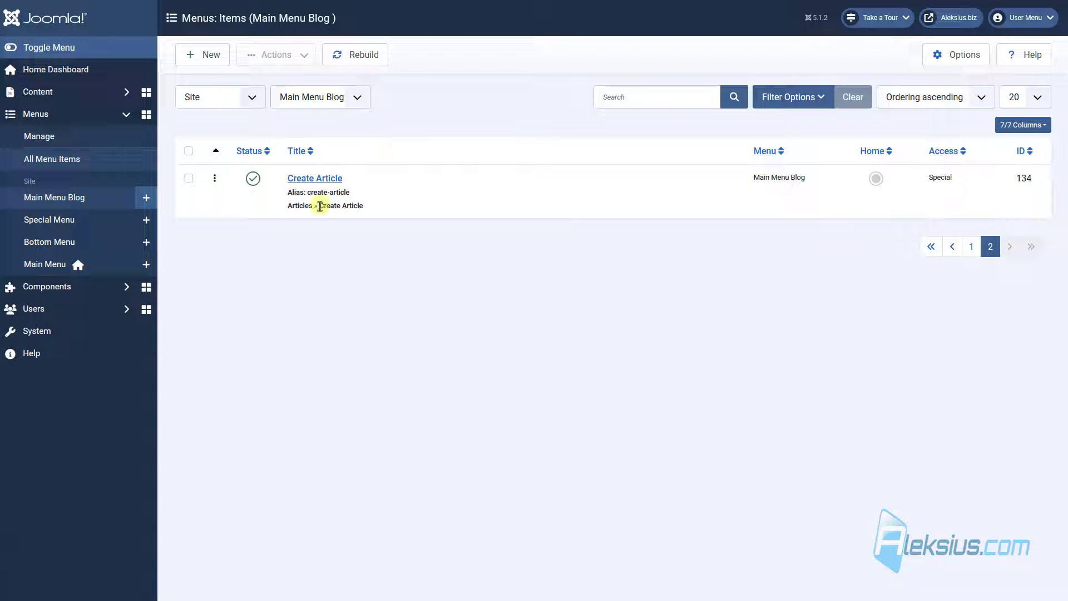
In the Articles Options permissions, set Execute Transition to Allowed for Author
{"action": "left_click", "coordinate": [48, 89]}
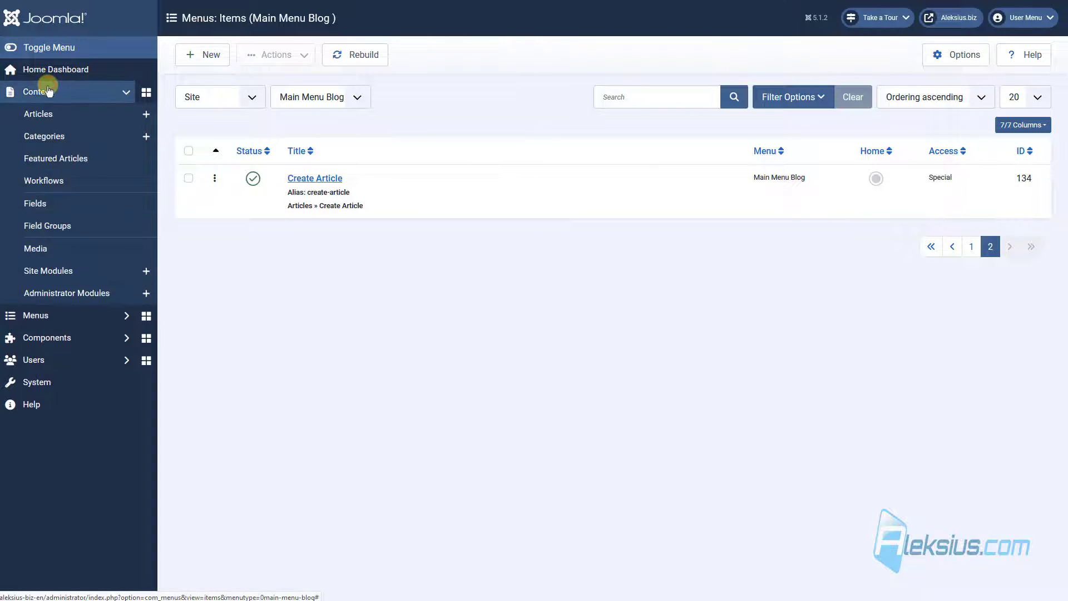
{"action": "left_click", "coordinate": [52, 117]}
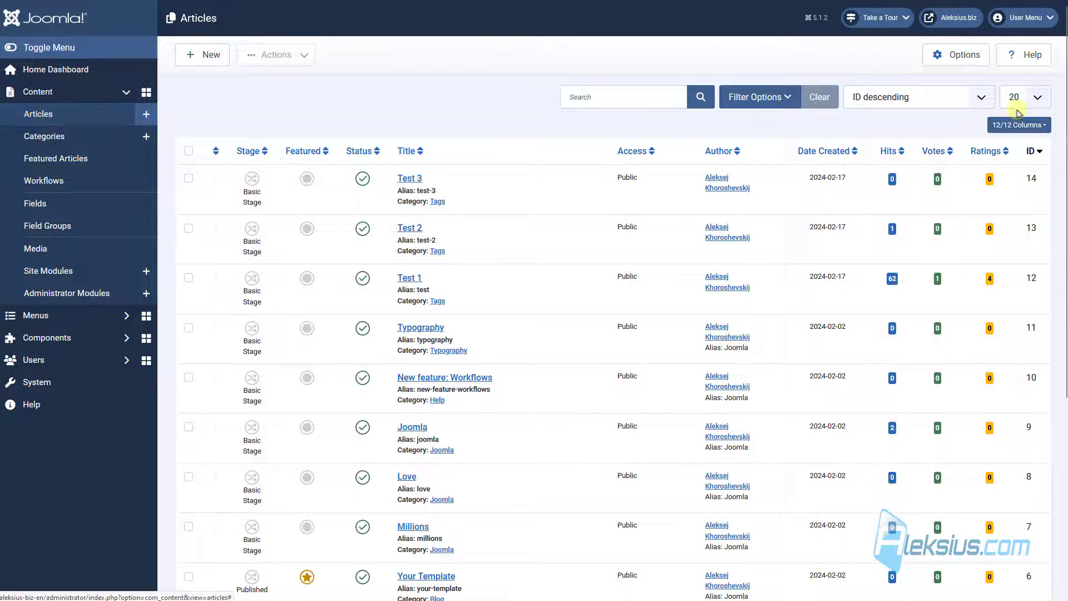
{"action": "left_click", "coordinate": [967, 55]}
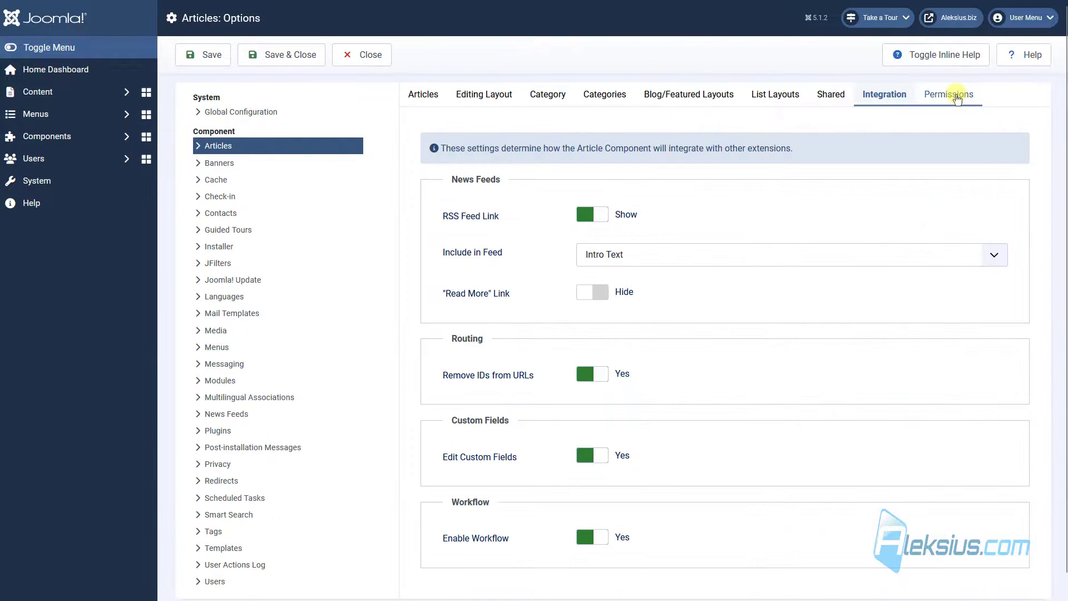
{"action": "left_click", "coordinate": [955, 95]}
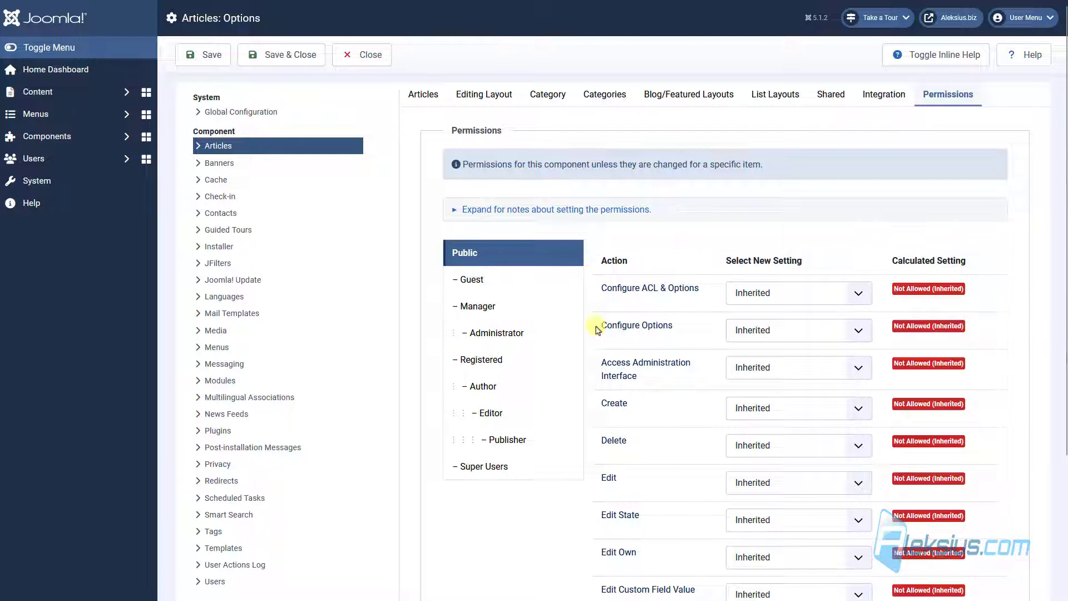
{"action": "left_click", "coordinate": [509, 385]}
{"action": "scroll", "coordinate": [628, 312], "scroll_direction": "down", "scroll_amount": 2}
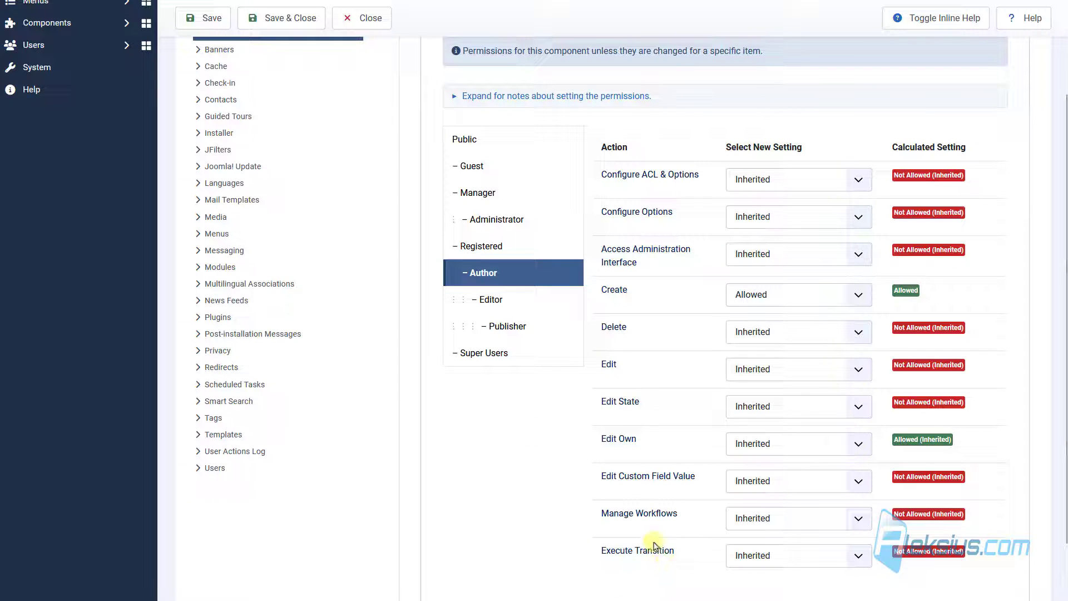
{"action": "left_click", "coordinate": [790, 556]}
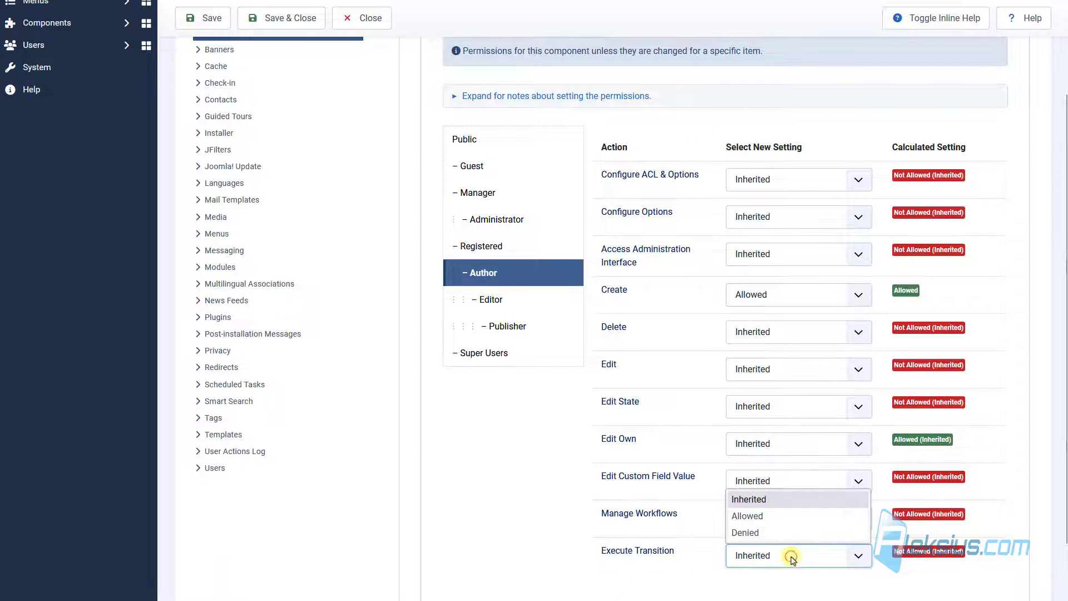
{"action": "left_click", "coordinate": [796, 516]}
Allow Execute Transition for Editor, review Publisher and Super Users, and save the permissions
{"action": "scroll", "coordinate": [782, 521], "scroll_direction": "down", "scroll_amount": 2}
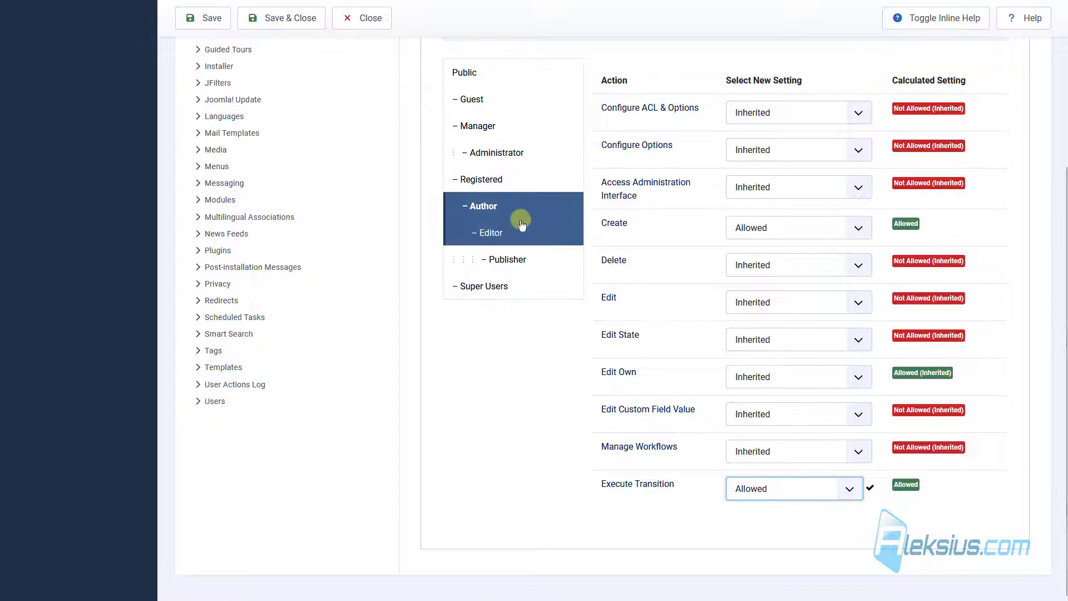
{"action": "left_click", "coordinate": [497, 240]}
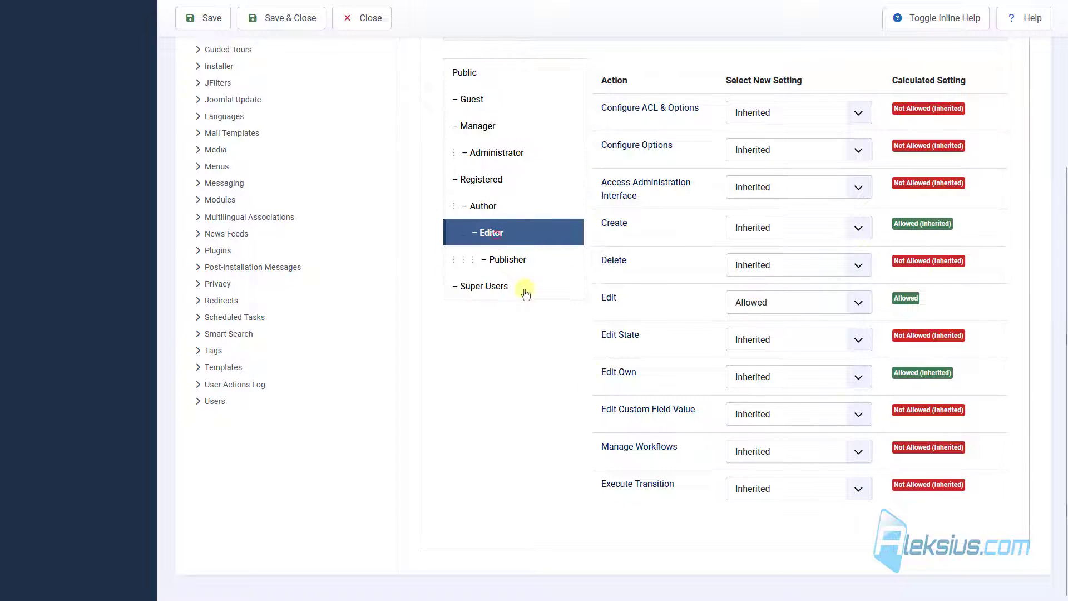
{"action": "left_click", "coordinate": [775, 487]}
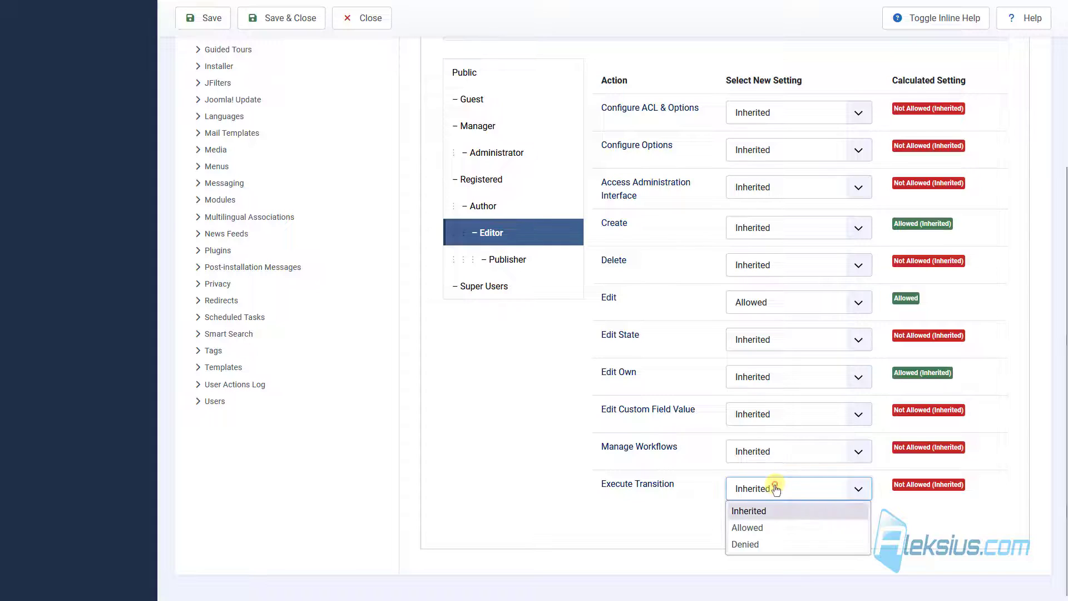
{"action": "left_click", "coordinate": [769, 529]}
{"action": "left_click", "coordinate": [509, 260]}
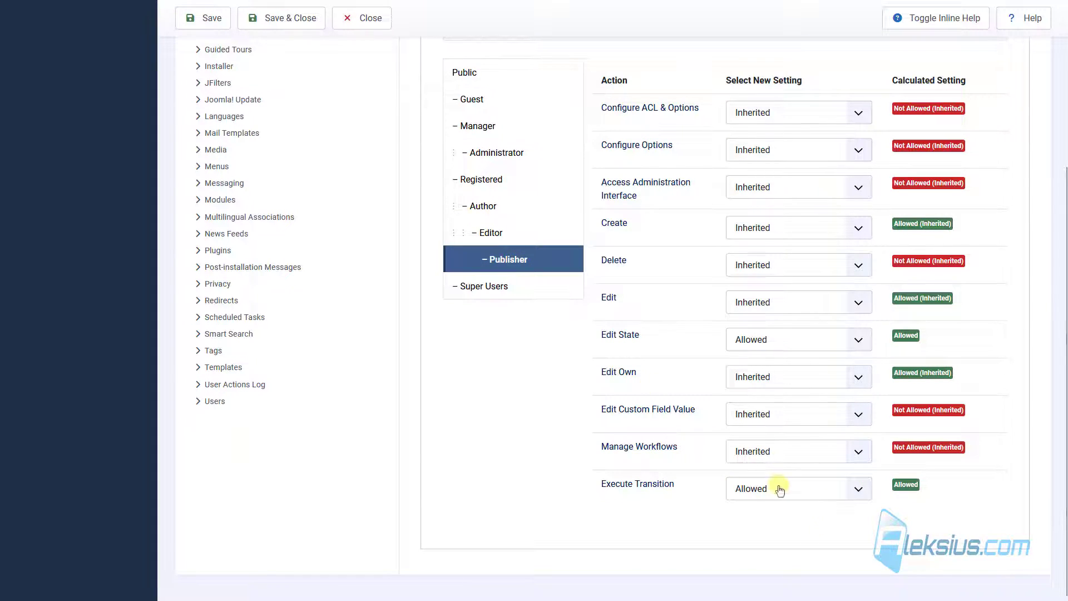
{"action": "left_click", "coordinate": [497, 288]}
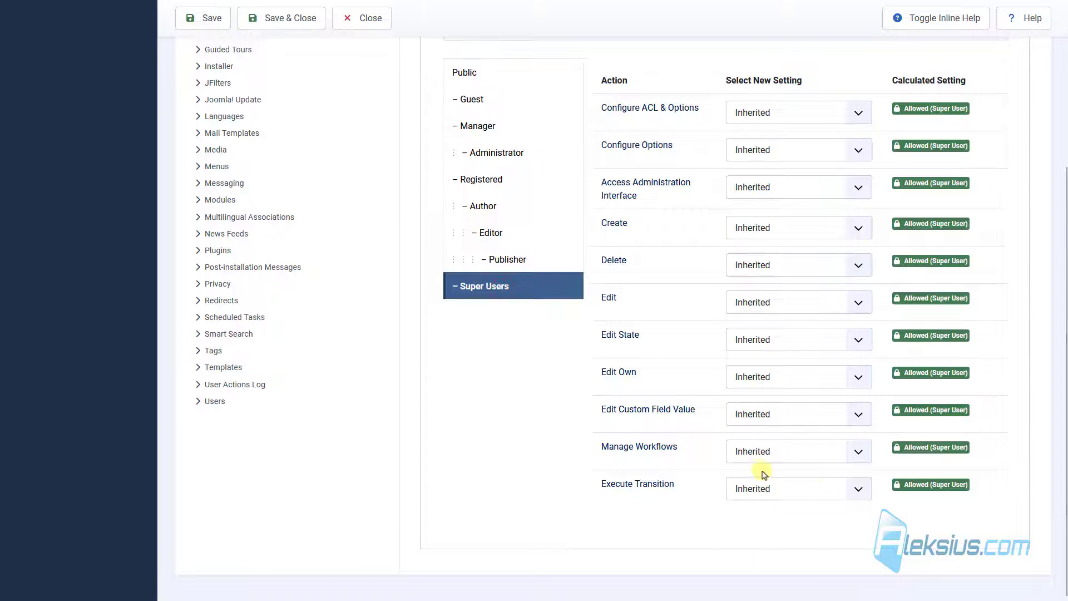
{"action": "left_click", "coordinate": [583, 209]}
{"action": "left_click", "coordinate": [218, 50]}
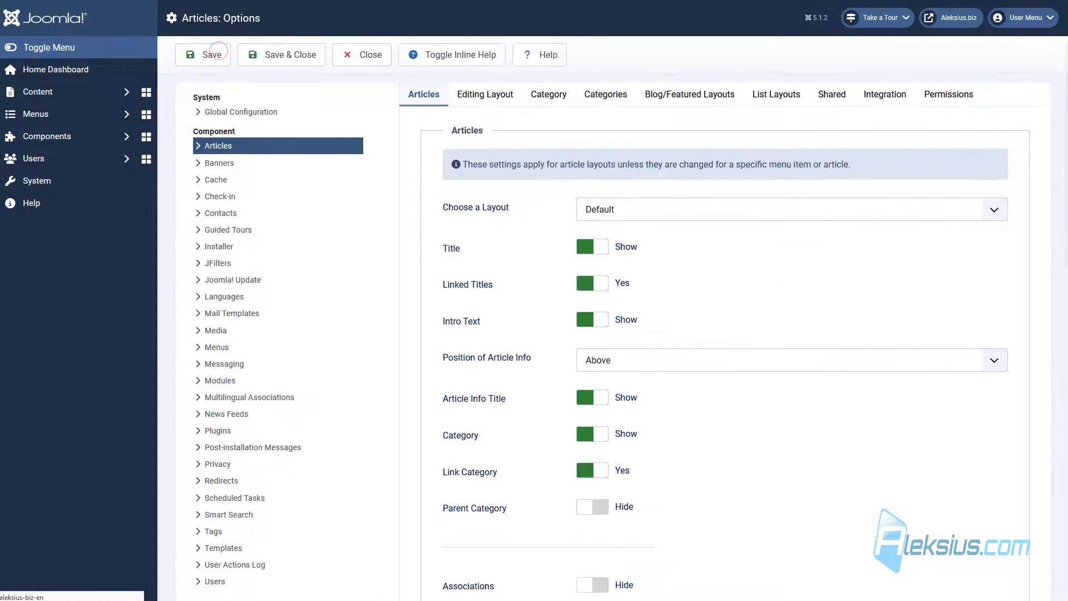
Close the article options and log in on the front end as the Author account
{"action": "left_click", "coordinate": [282, 55]}
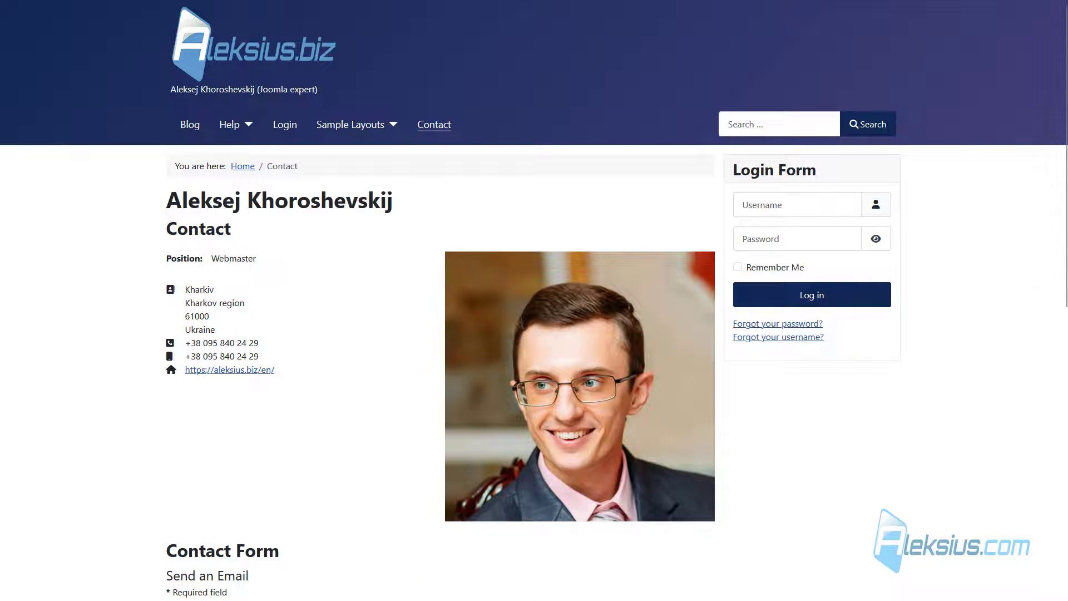
{"action": "left_click", "coordinate": [790, 208]}
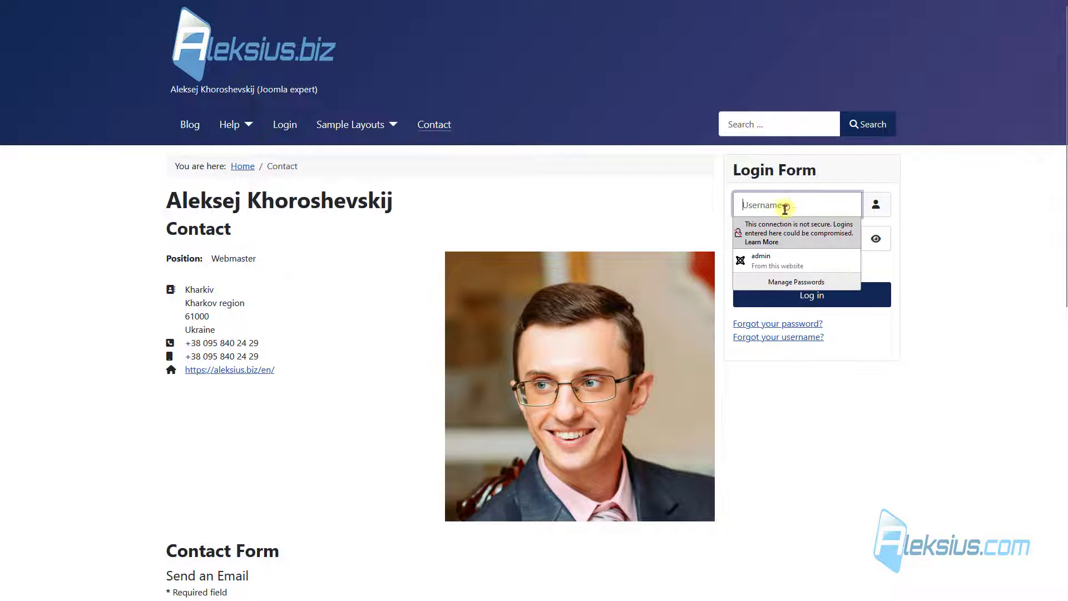
{"action": "type", "text": "Author"}
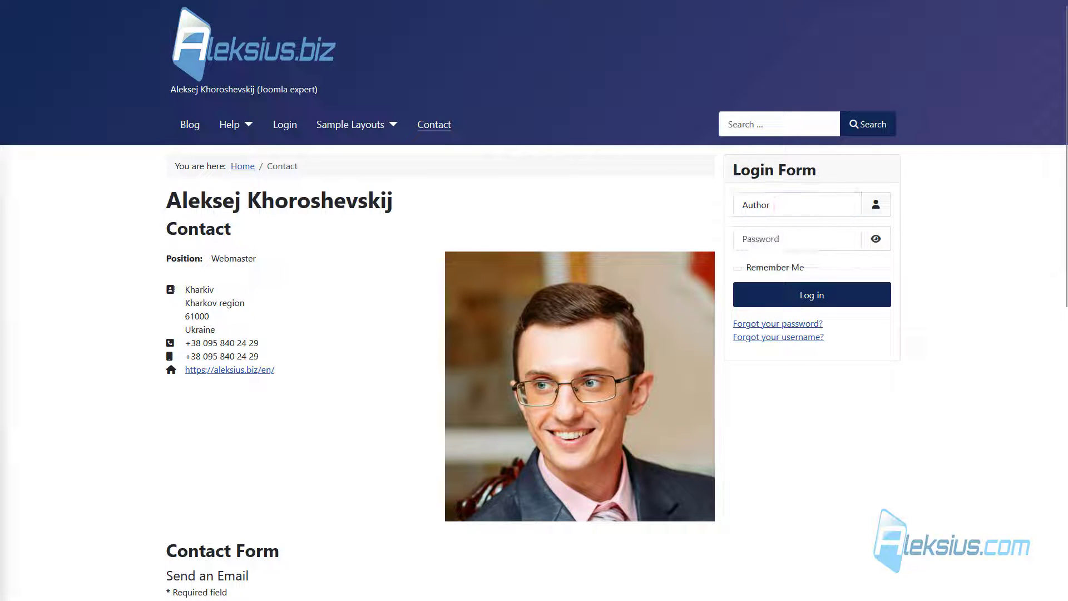
{"action": "left_click", "coordinate": [787, 235]}
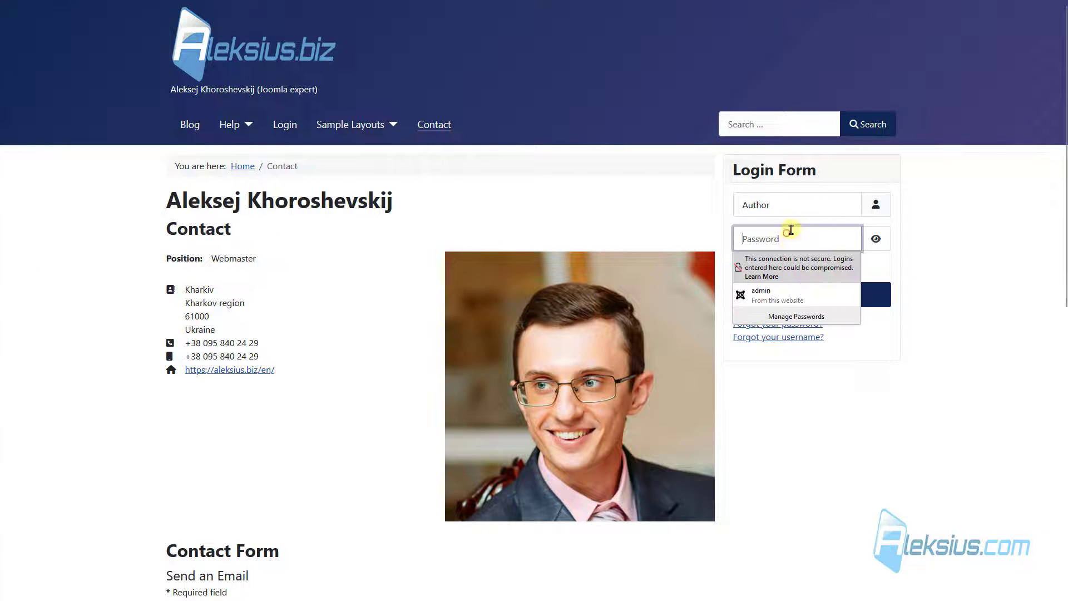
{"action": "type", "text": "************"}
{"action": "left_click", "coordinate": [840, 303]}
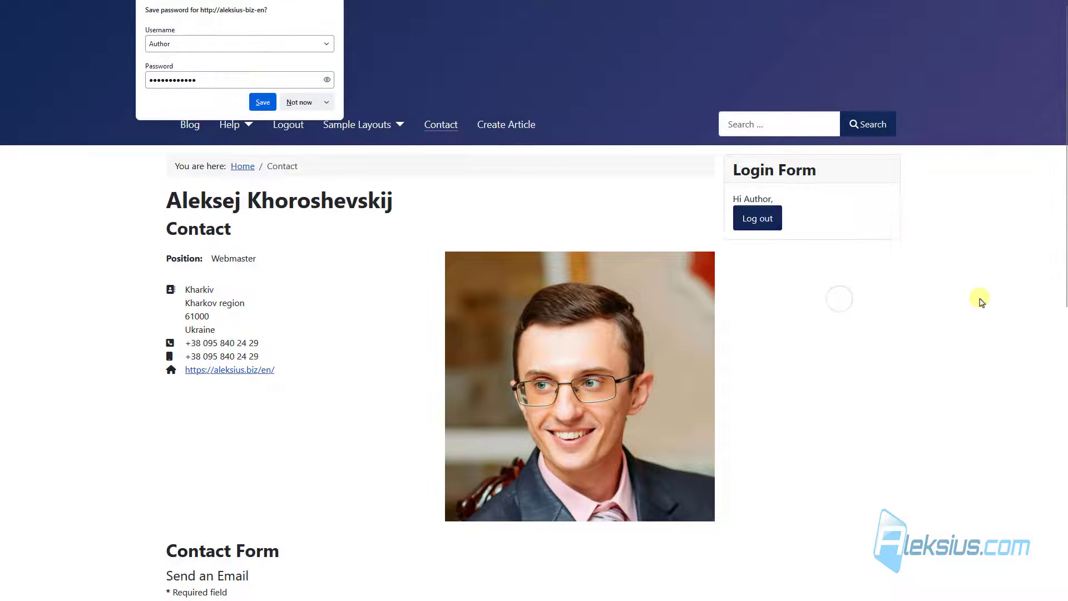
{"action": "left_click", "coordinate": [613, 69]}
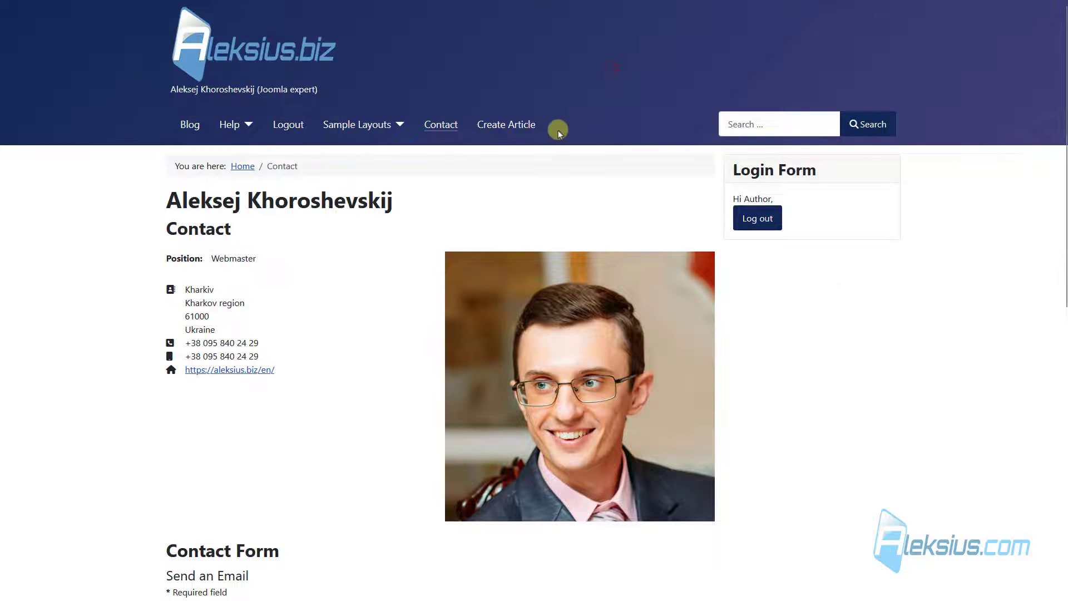
Open the front-end Create Article form and review its Author, Test and Publishing tabs
{"action": "left_click", "coordinate": [515, 130]}
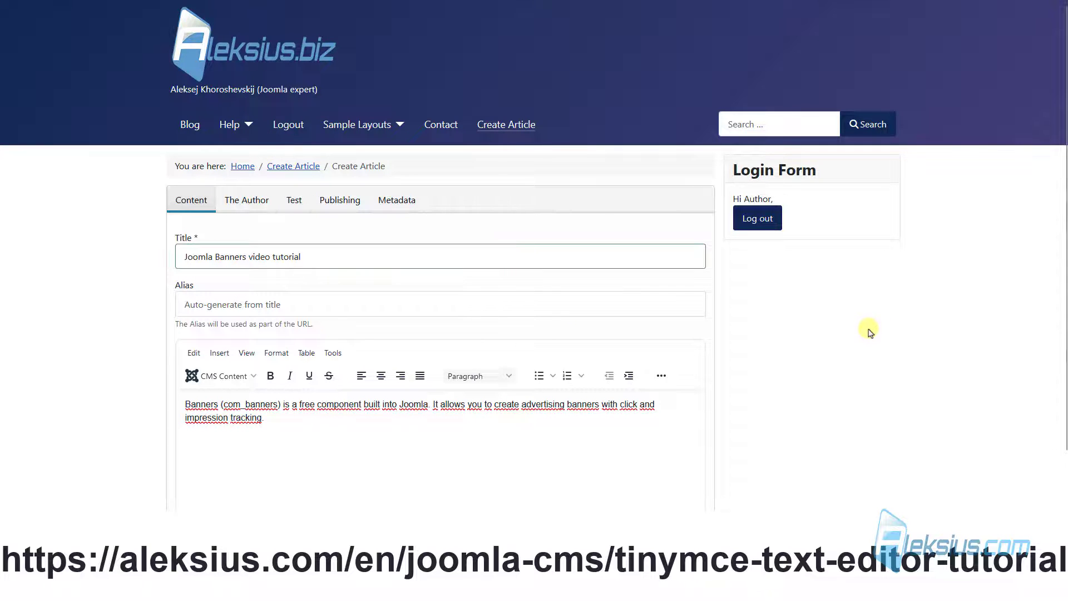
{"action": "scroll", "coordinate": [868, 334], "scroll_direction": "down", "scroll_amount": 3}
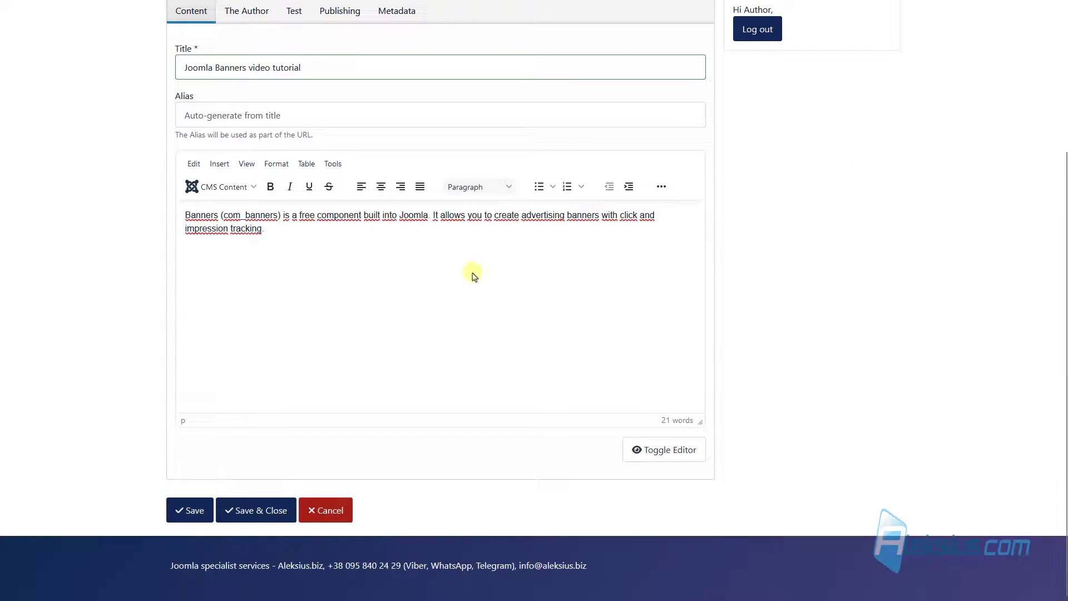
{"action": "scroll", "coordinate": [282, 177], "scroll_direction": "up", "scroll_amount": 2}
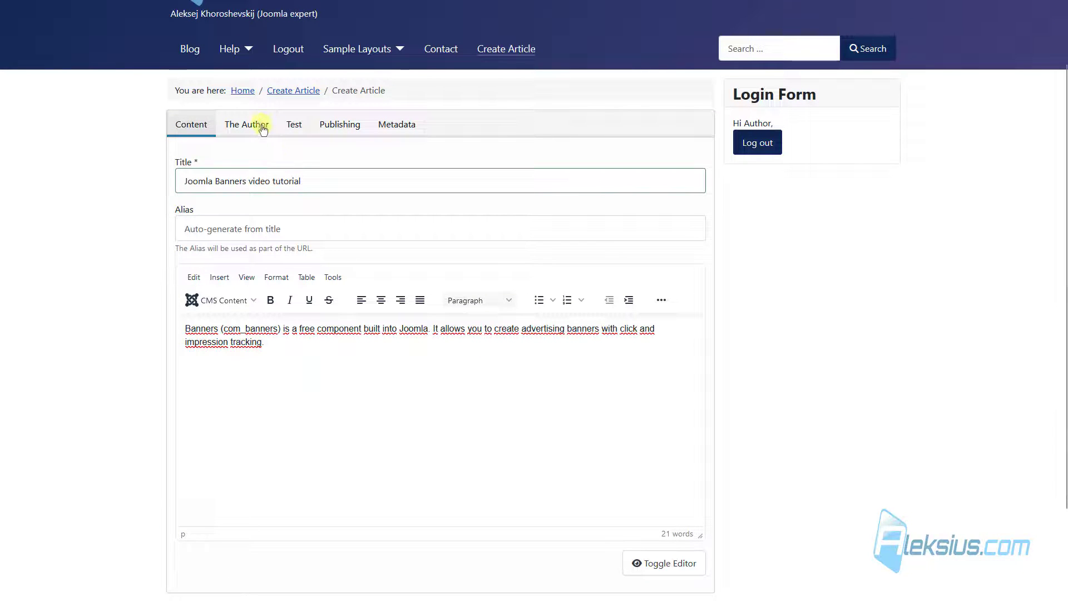
{"action": "left_click", "coordinate": [256, 132]}
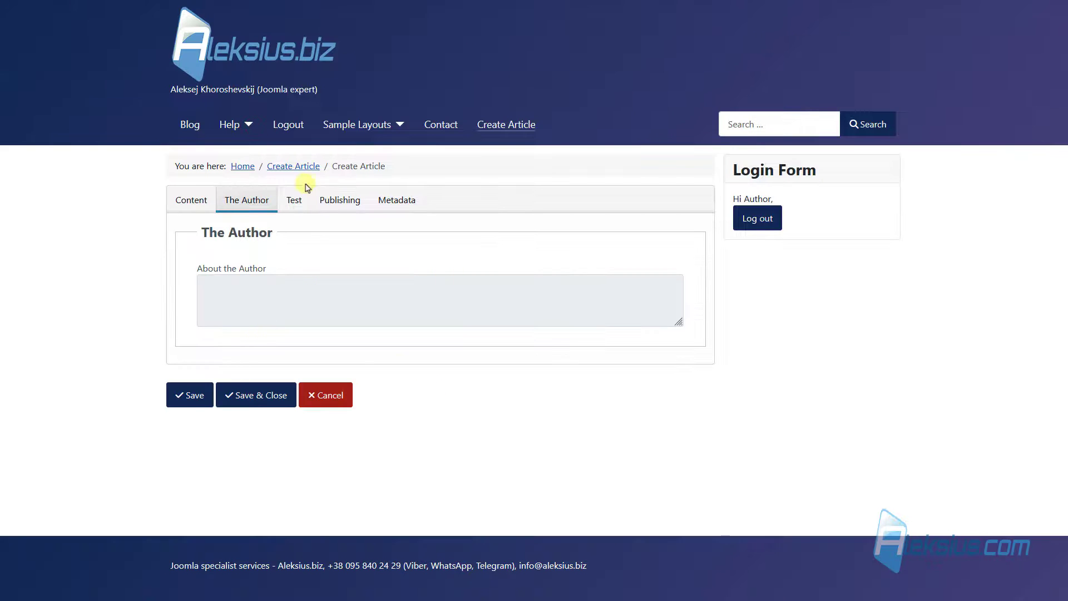
{"action": "left_click", "coordinate": [294, 211]}
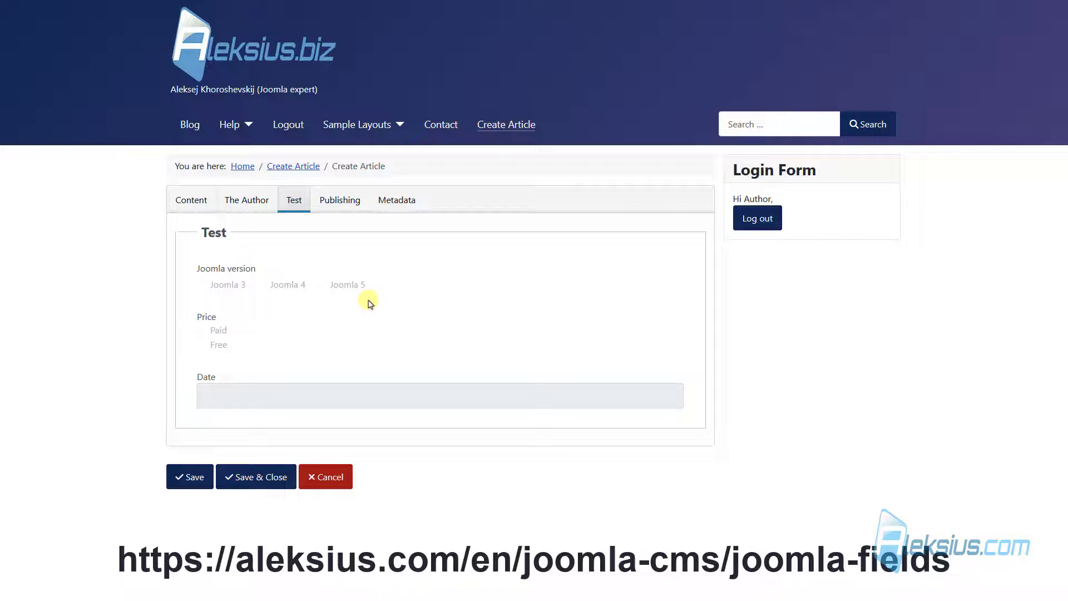
{"action": "left_click", "coordinate": [345, 205]}
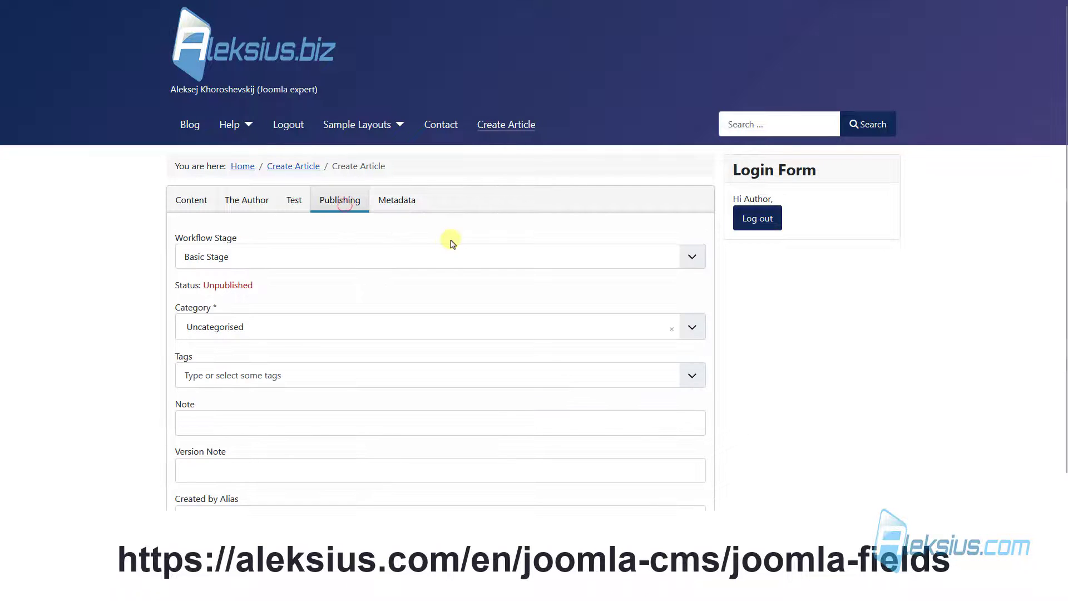
{"action": "left_click", "coordinate": [272, 328]}
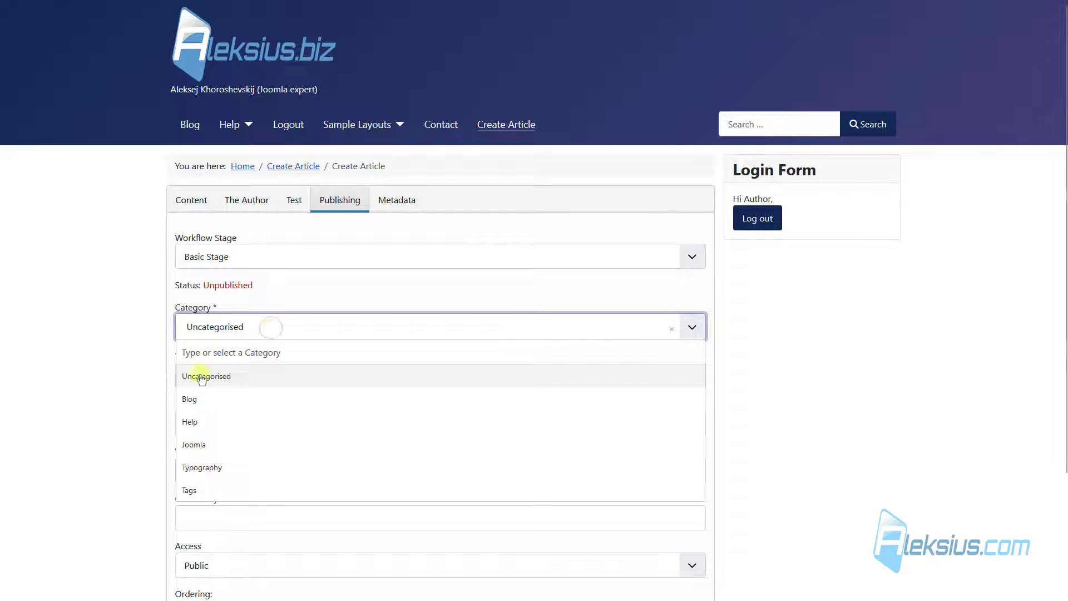
File the new article under the Blog category and submit it
{"action": "left_click", "coordinate": [193, 399]}
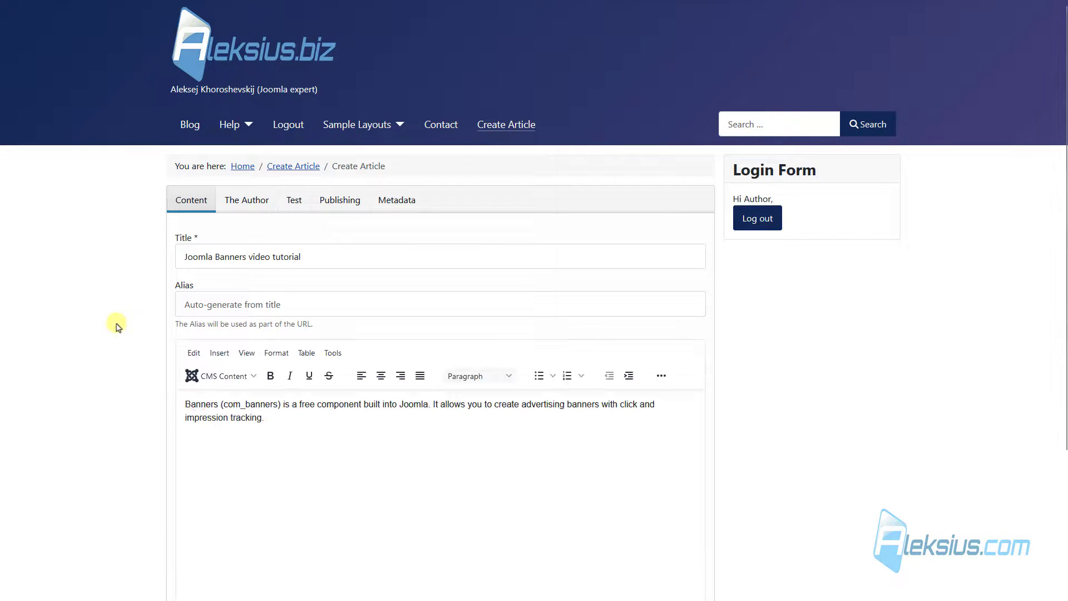
{"action": "scroll", "coordinate": [118, 327], "scroll_direction": "down", "scroll_amount": 5}
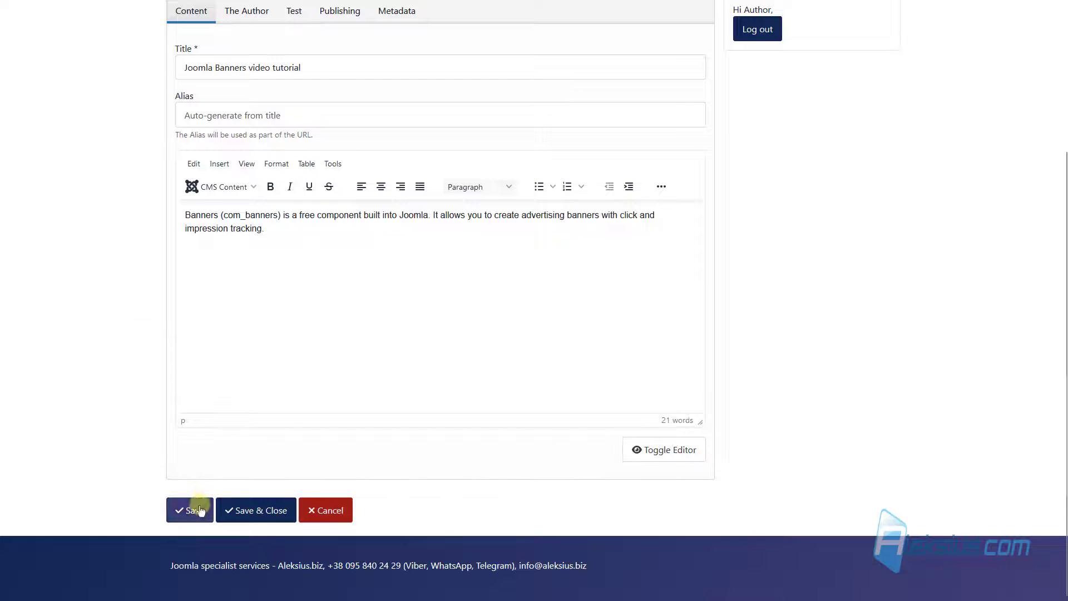
{"action": "left_click", "coordinate": [193, 513]}
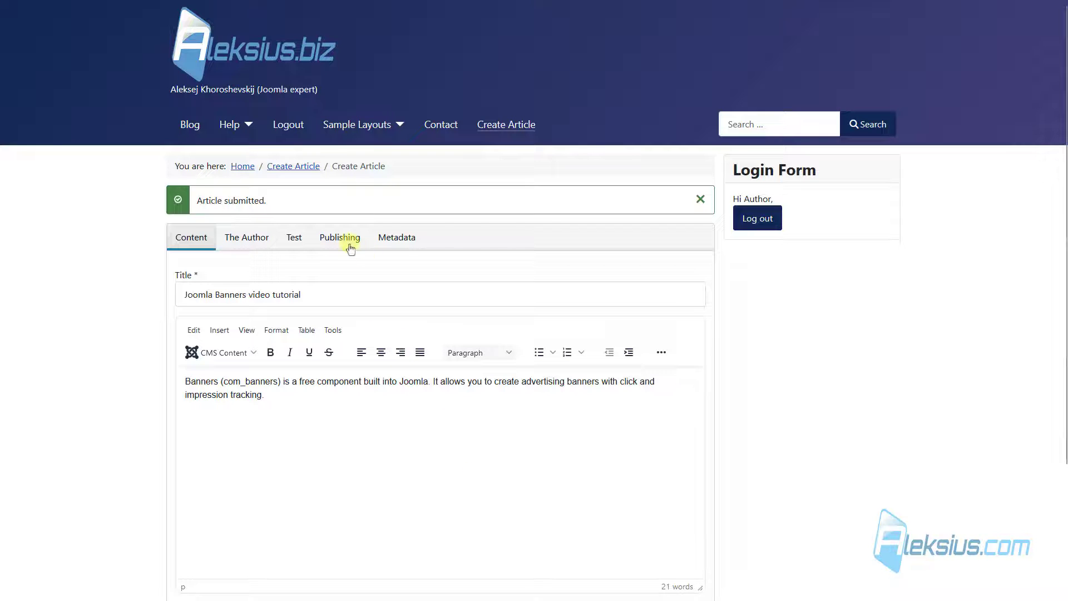
Apply the To Reading workflow transition to the article and save and close it
{"action": "left_click", "coordinate": [338, 247]}
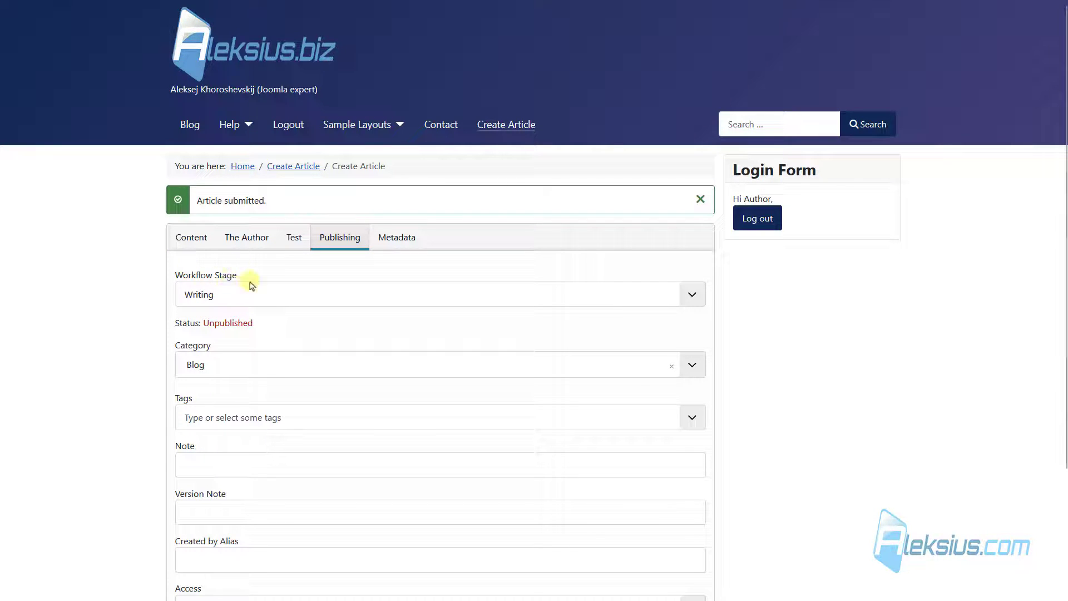
{"action": "left_click", "coordinate": [239, 304]}
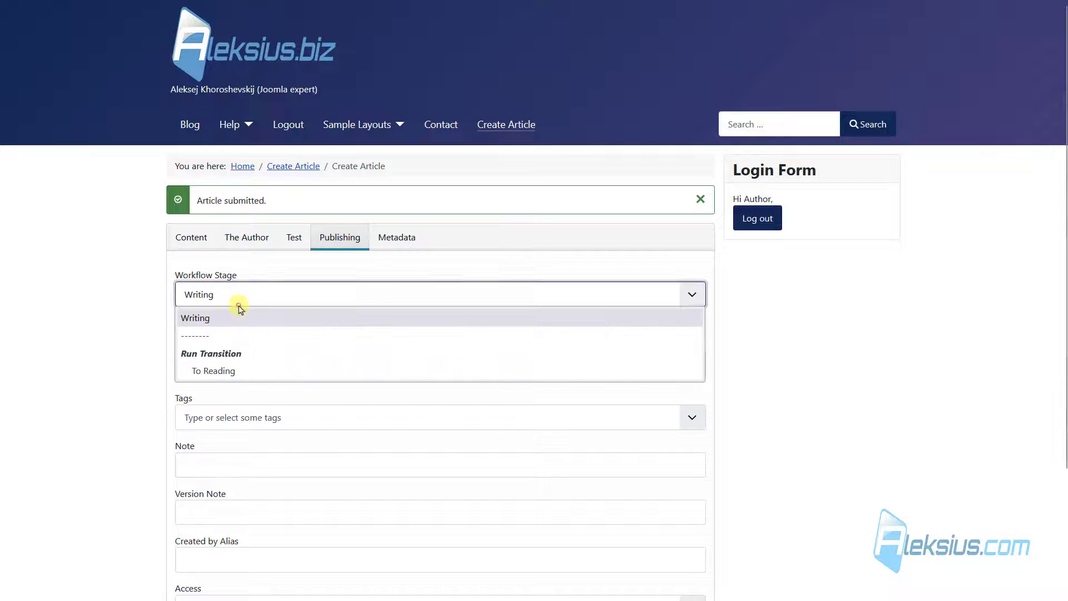
{"action": "left_click", "coordinate": [234, 373]}
{"action": "scroll", "coordinate": [334, 389], "scroll_direction": "down", "scroll_amount": 3}
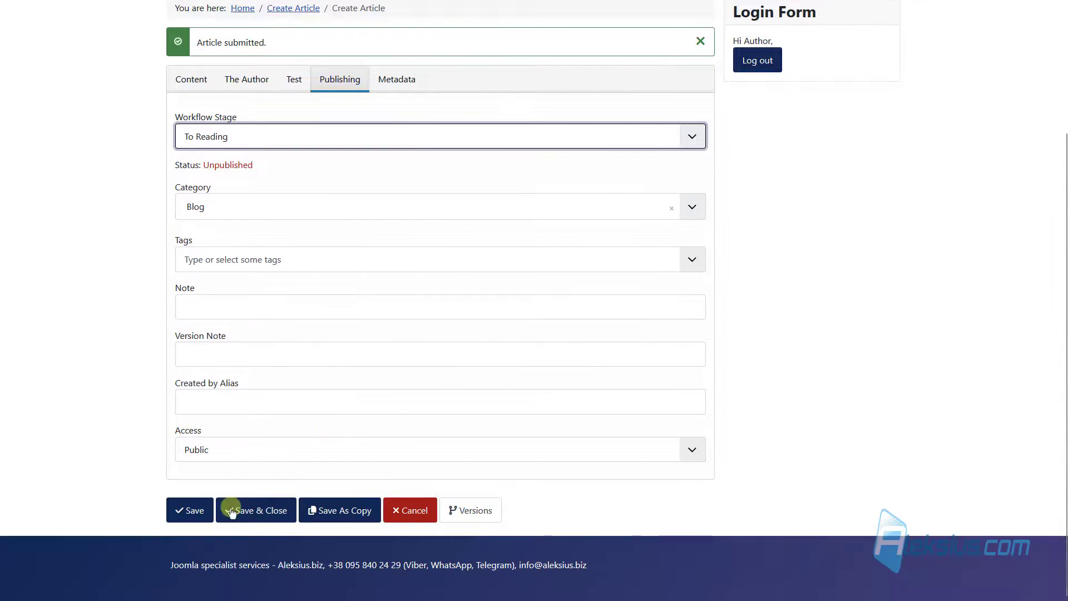
{"action": "left_click", "coordinate": [245, 511]}
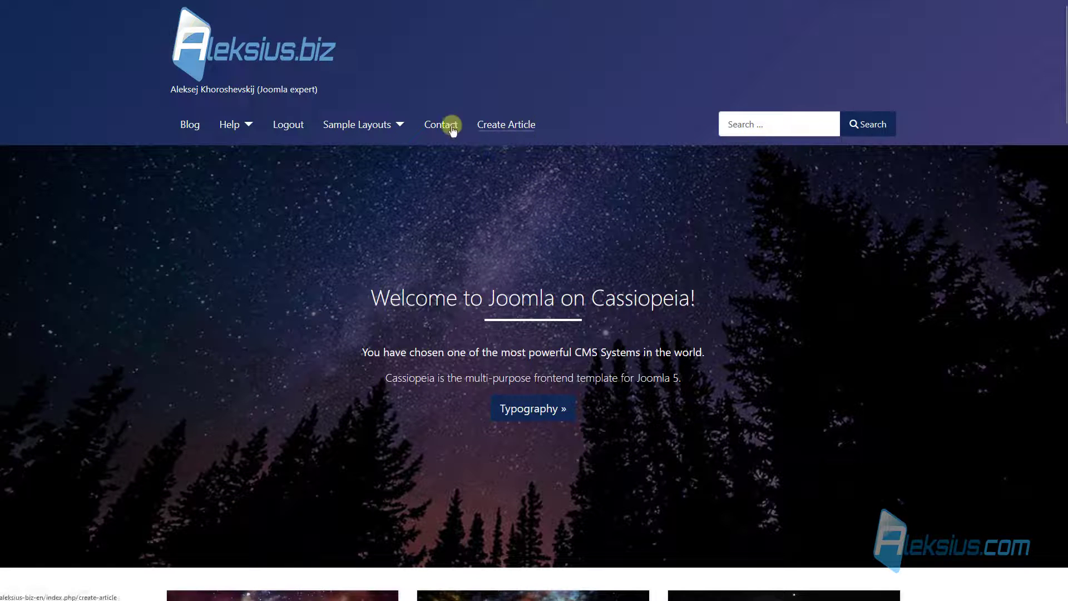
Log out of the site and read Author's New Article private message in the admin
{"action": "left_click", "coordinate": [290, 128]}
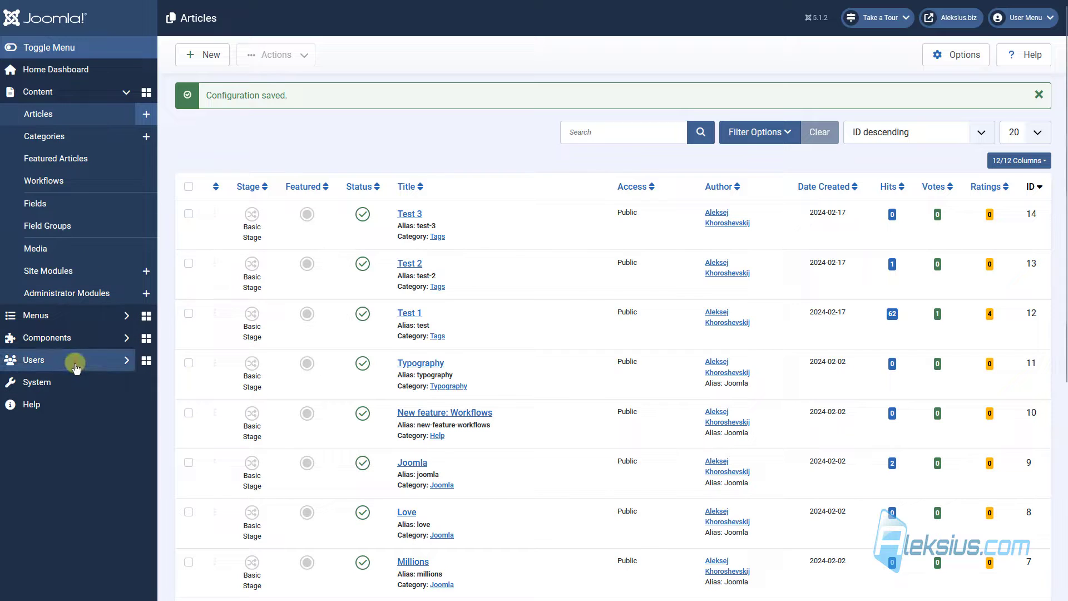
{"action": "left_click", "coordinate": [72, 362]}
{"action": "left_click", "coordinate": [63, 406]}
{"action": "left_click", "coordinate": [70, 432]}
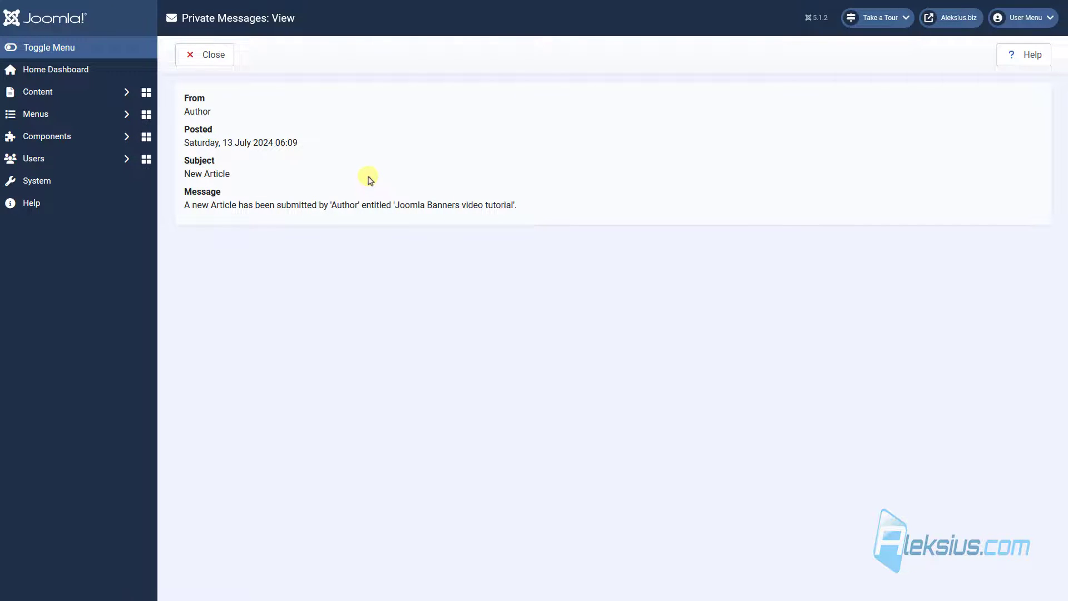
{"action": "left_click", "coordinate": [224, 66]}
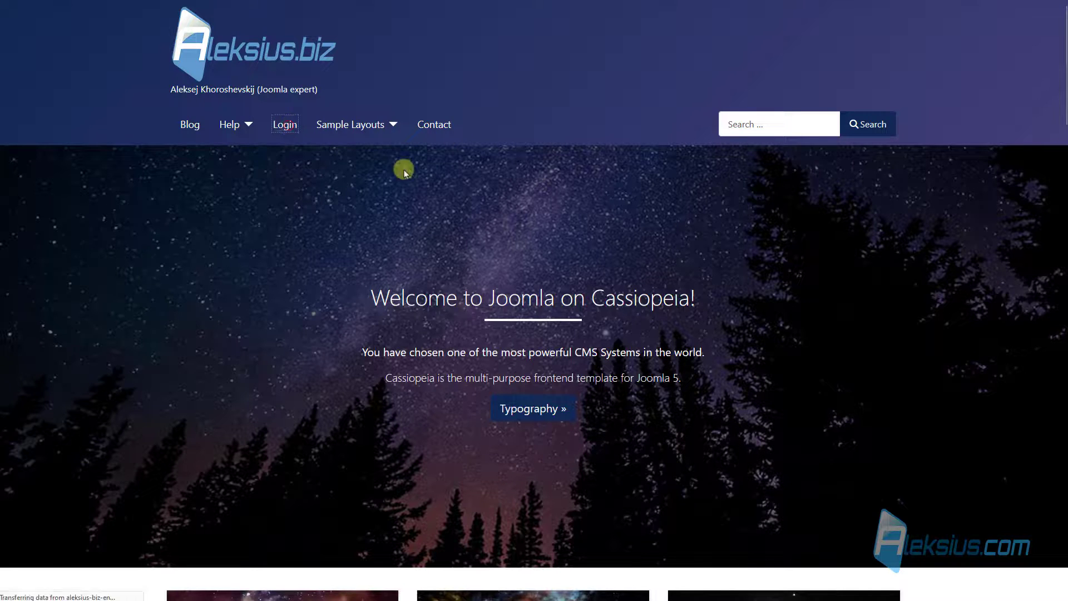
Log in on the front end as the Corrector account with its password
{"action": "left_click", "coordinate": [287, 125]}
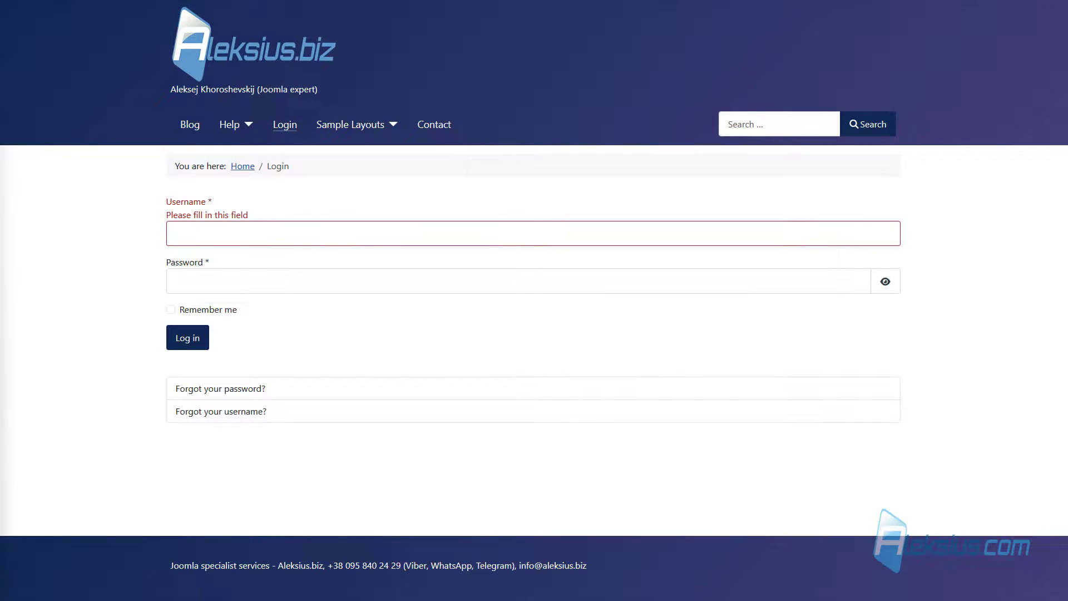
{"action": "left_click", "coordinate": [194, 237]}
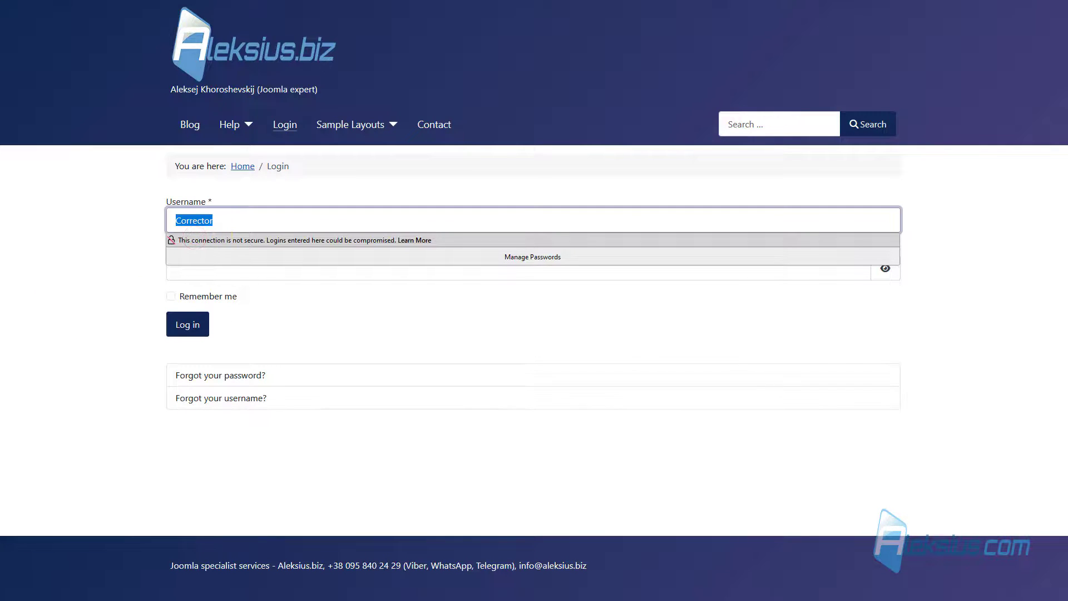
{"action": "left_click", "coordinate": [50, 294]}
{"action": "left_click", "coordinate": [252, 270]}
{"action": "key", "text": "ctrl+v"}
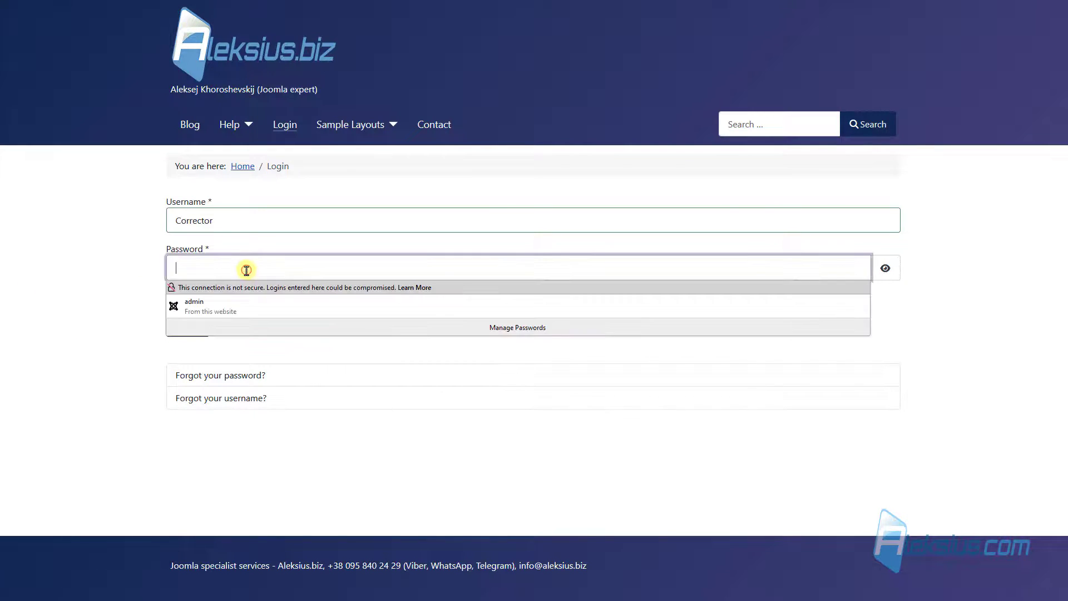
{"action": "left_click", "coordinate": [201, 328]}
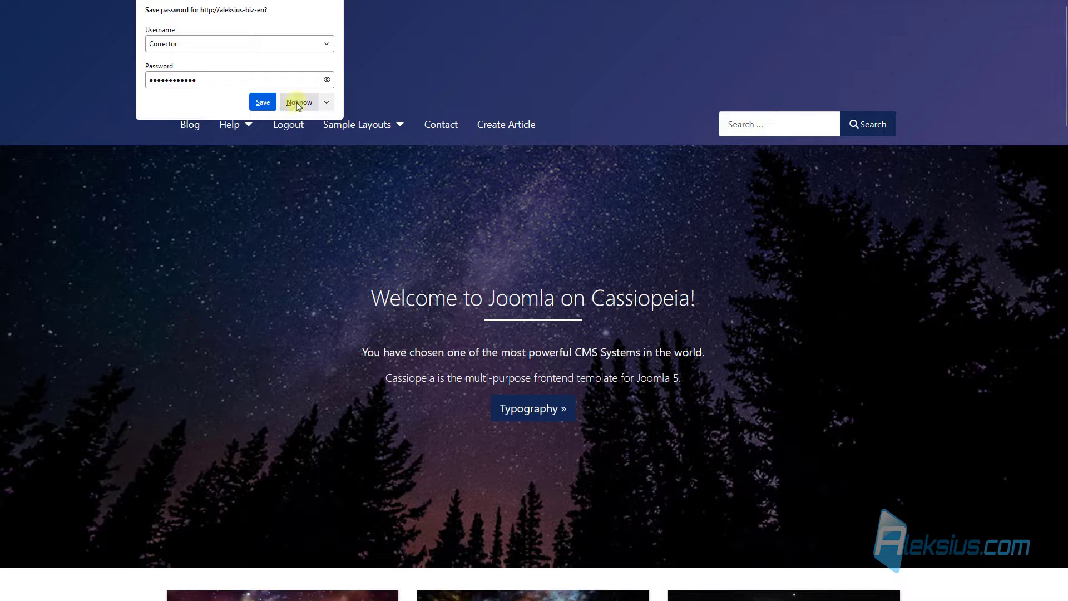
{"action": "left_click", "coordinate": [298, 103]}
Append 111 to the Joomla Banners video tutorial article on the Blog and save it
{"action": "left_click", "coordinate": [195, 129]}
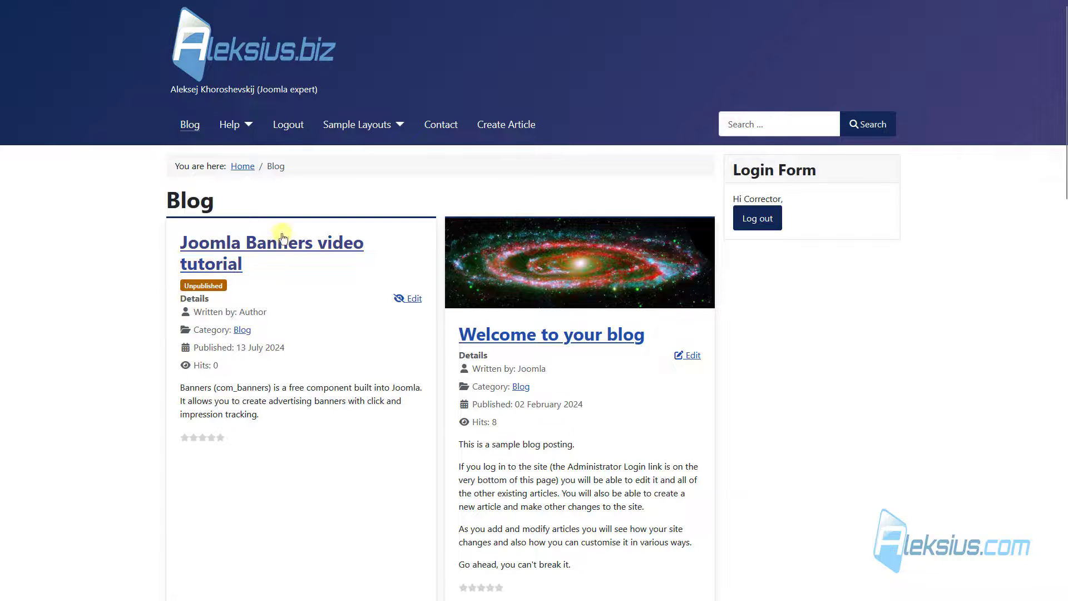
{"action": "left_click", "coordinate": [415, 300]}
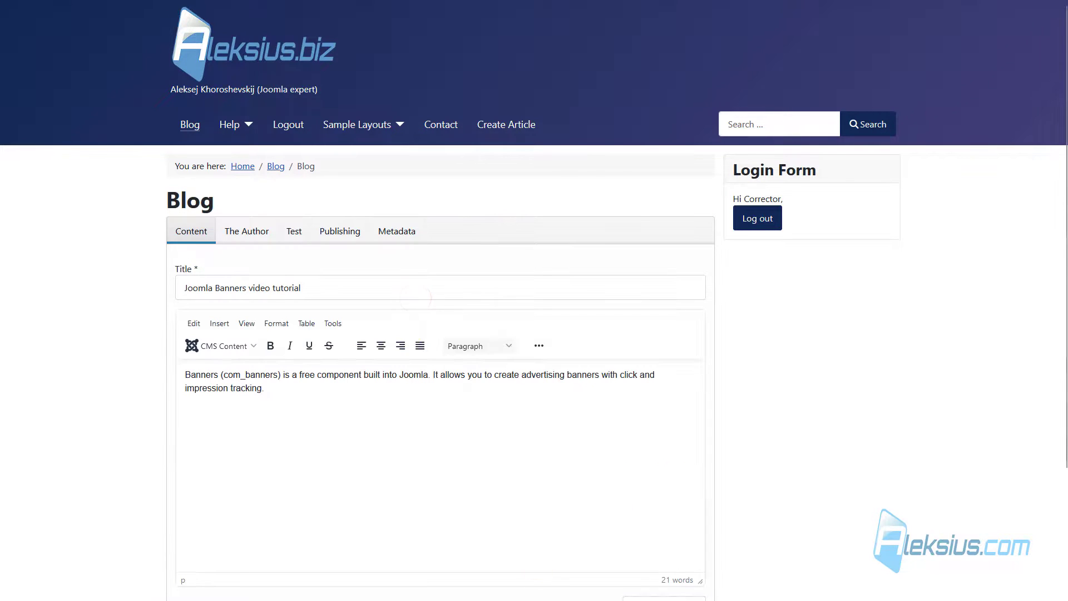
{"action": "left_click", "coordinate": [353, 404]}
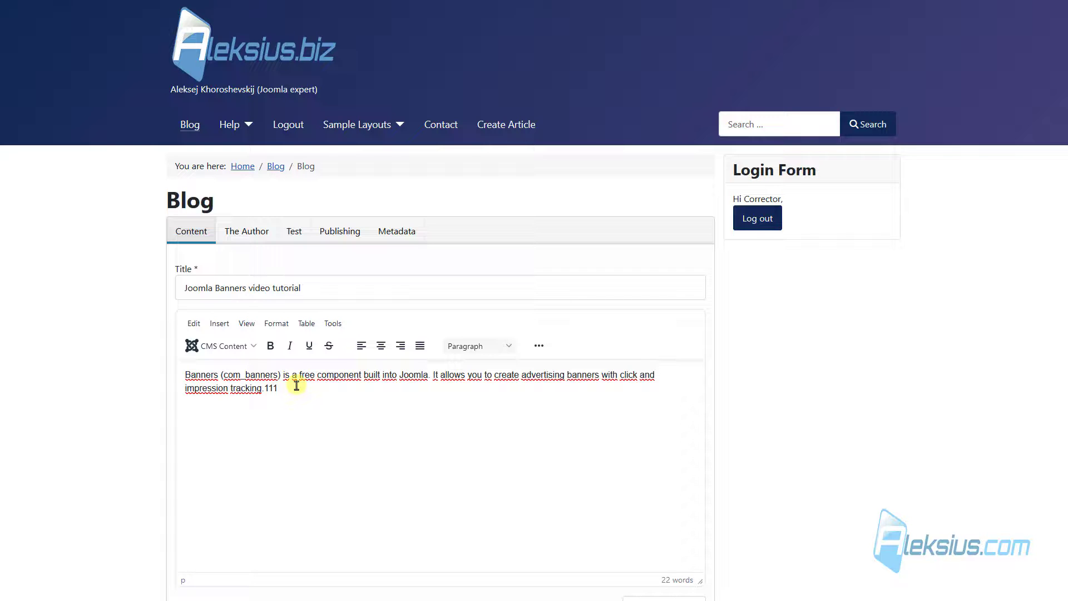
{"action": "scroll", "coordinate": [513, 429], "scroll_direction": "down", "scroll_amount": 3}
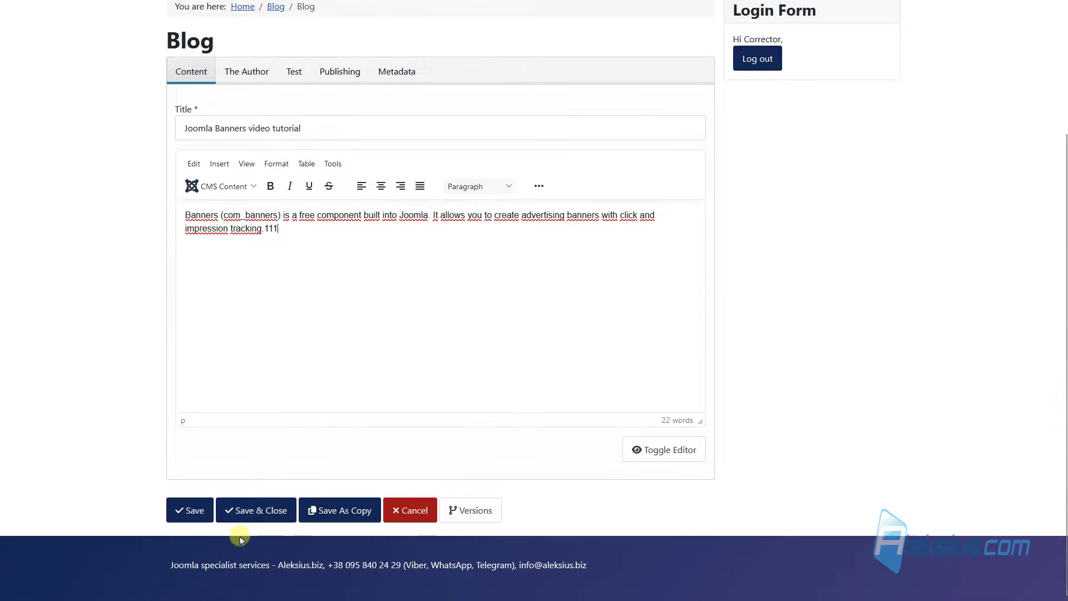
{"action": "left_click", "coordinate": [192, 511]}
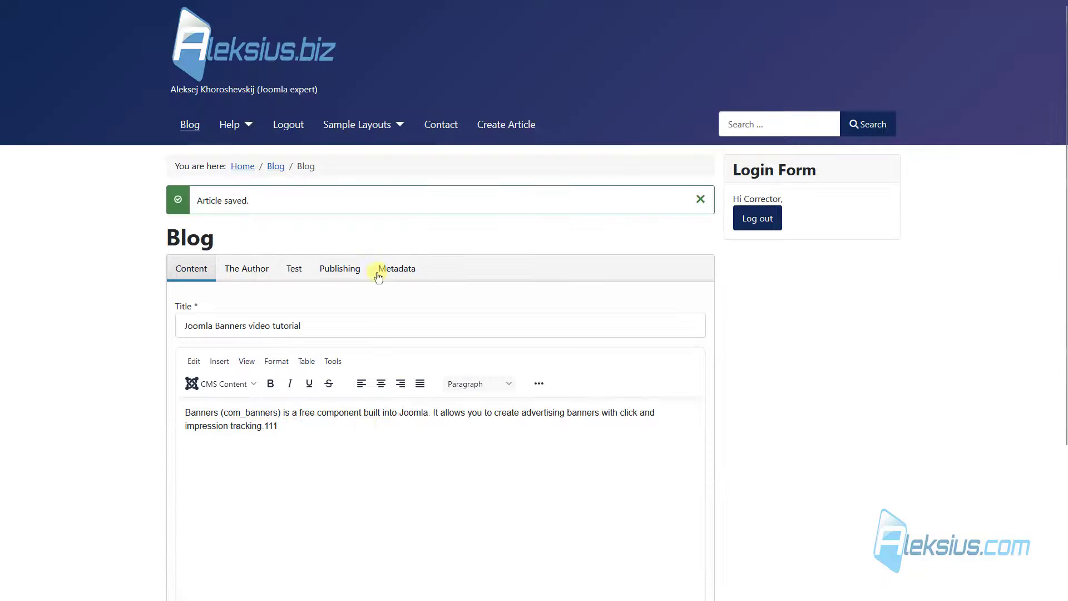
Apply the To Optimization workflow transition and save and close the article
{"action": "left_click", "coordinate": [348, 273]}
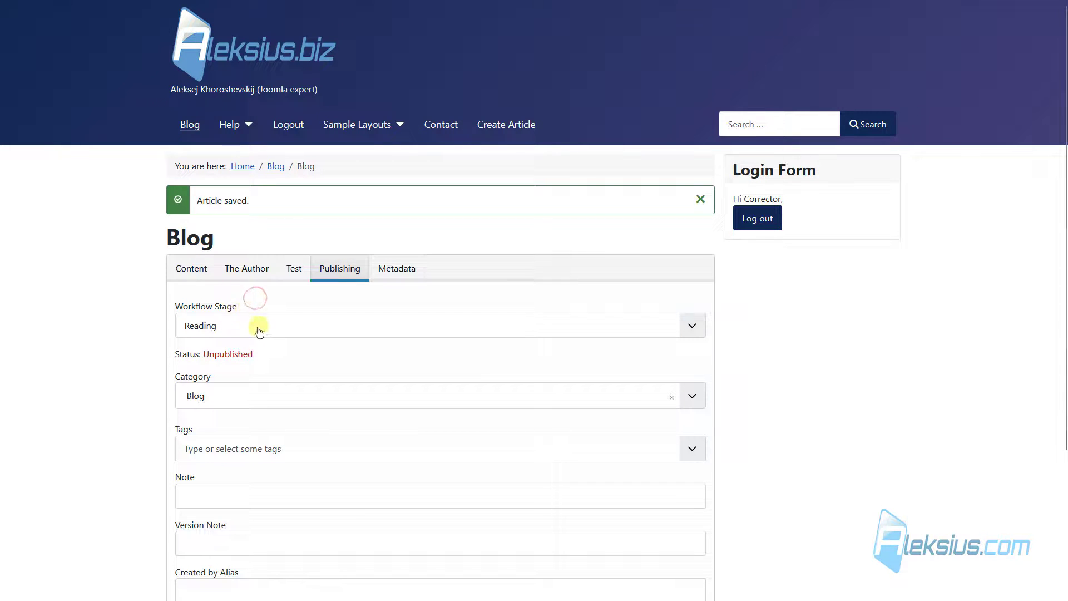
{"action": "left_click", "coordinate": [256, 328]}
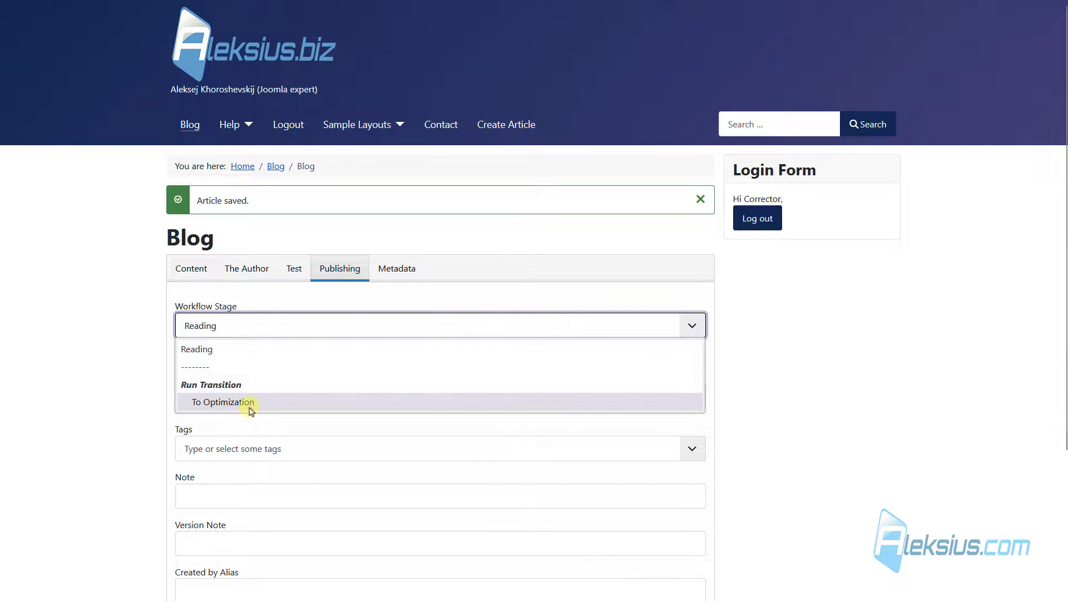
{"action": "left_click", "coordinate": [252, 406]}
{"action": "scroll", "coordinate": [362, 409], "scroll_direction": "down", "scroll_amount": 3}
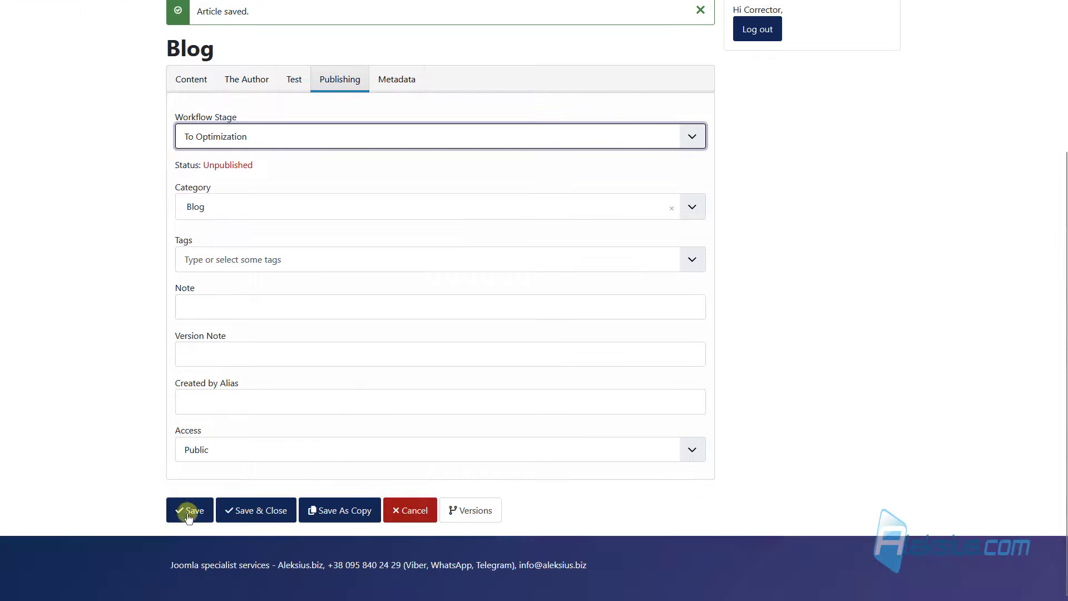
{"action": "left_click", "coordinate": [243, 511]}
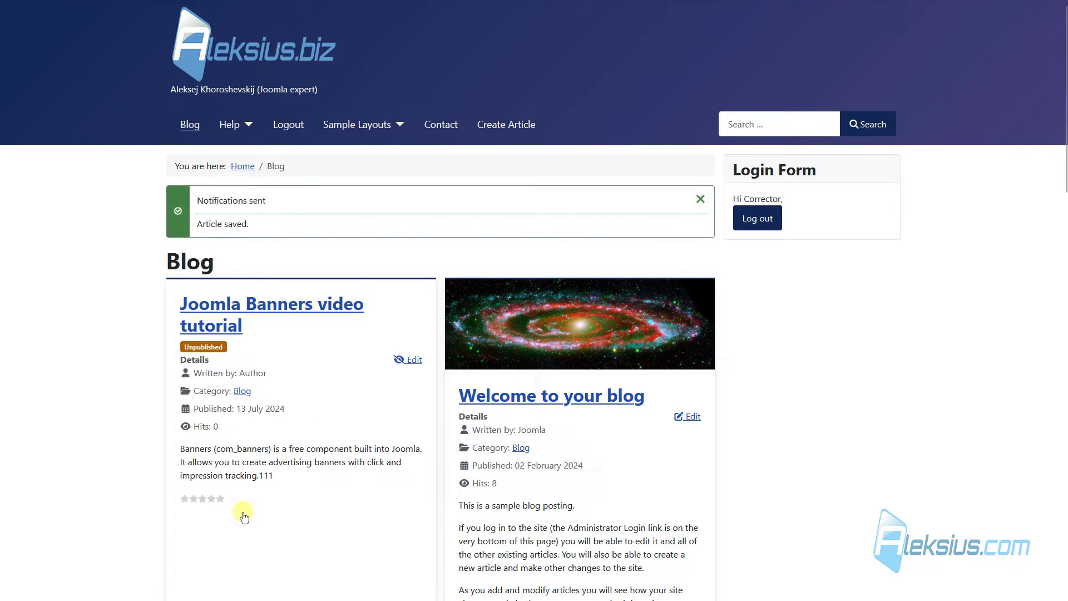
Log out of the site and open Joomla Banners video tutorial from the admin Articles list
{"action": "left_click", "coordinate": [757, 219]}
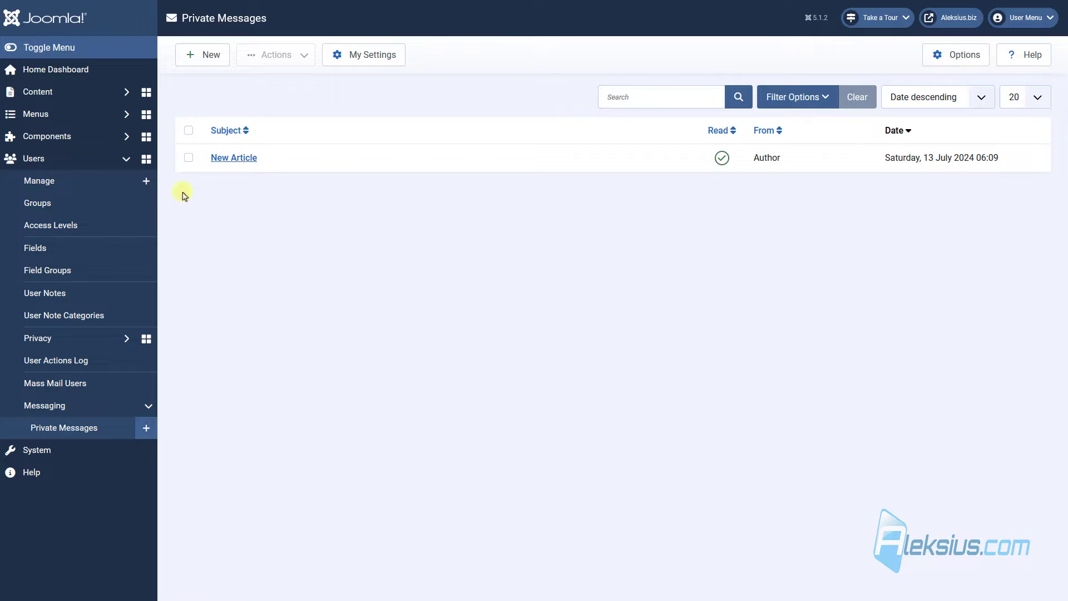
{"action": "left_click", "coordinate": [64, 91]}
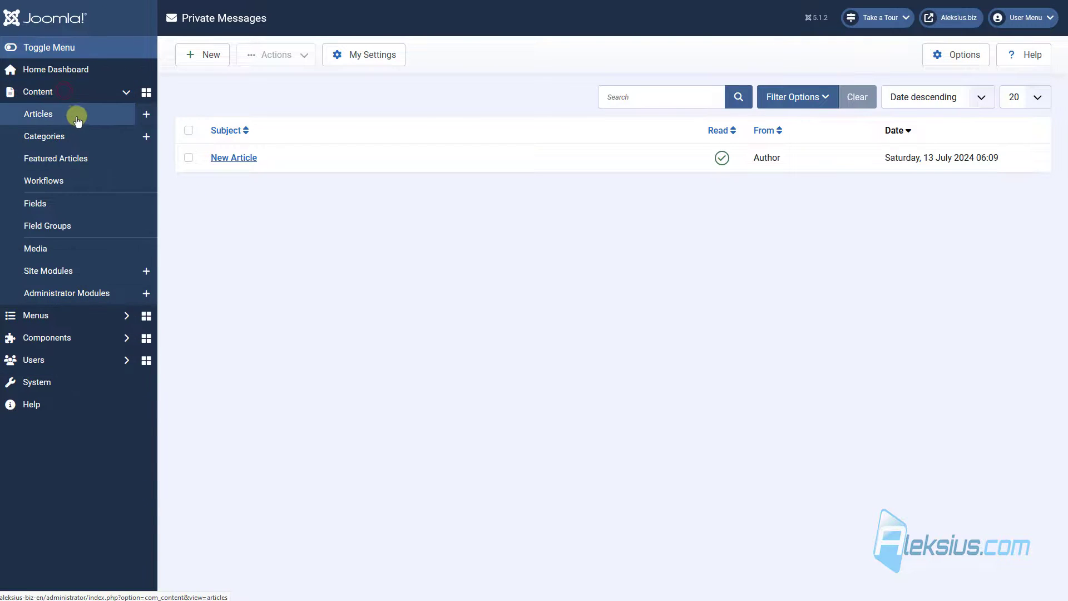
{"action": "left_click", "coordinate": [74, 116]}
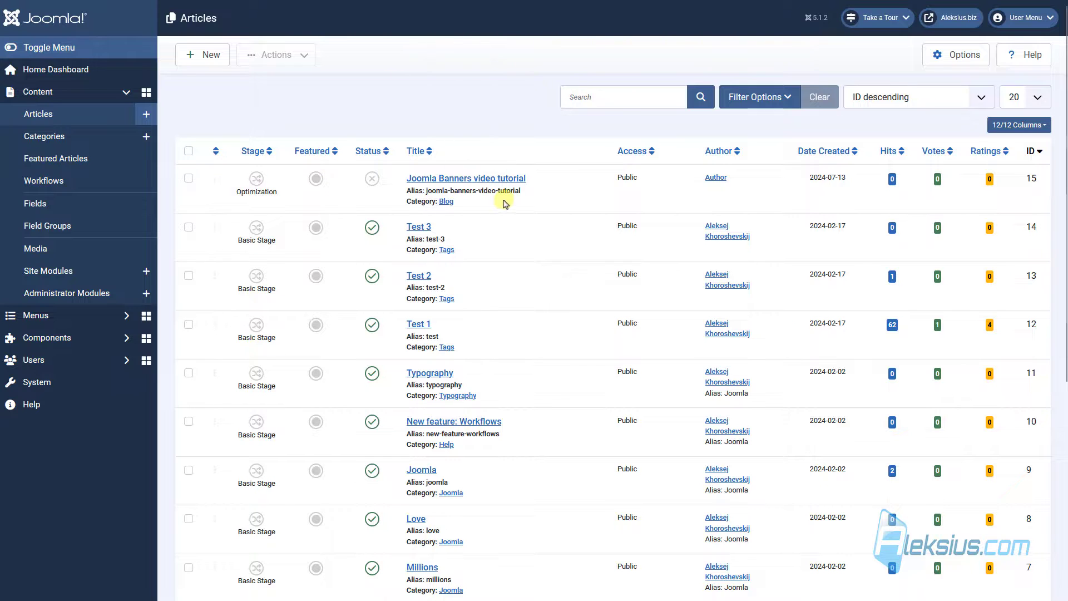
{"action": "left_click", "coordinate": [460, 179]}
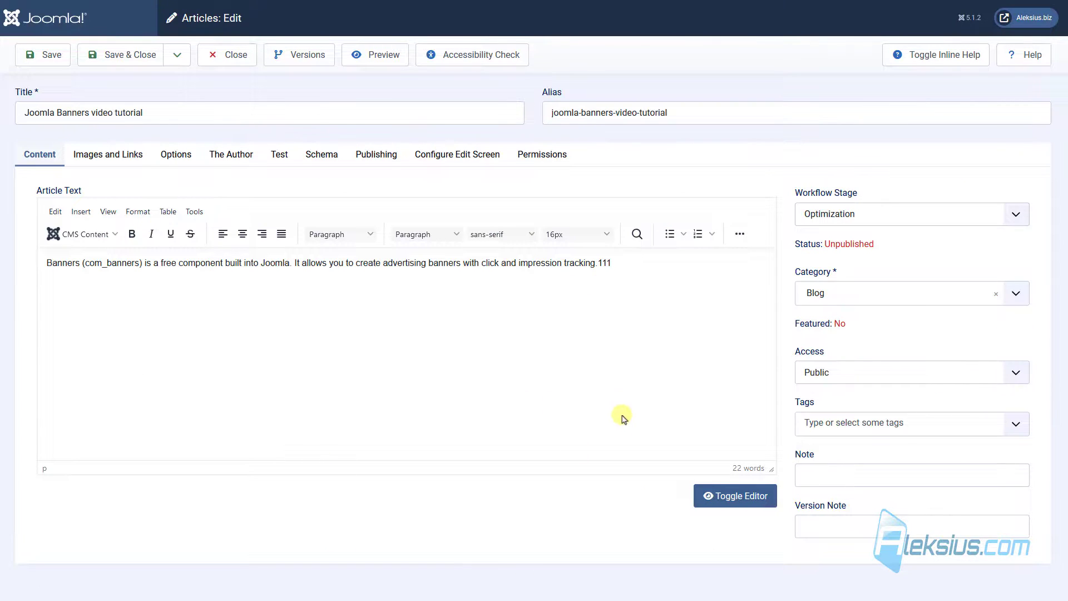
Move the Banners article to the To Audit workflow stage and save it
{"action": "left_click", "coordinate": [873, 216]}
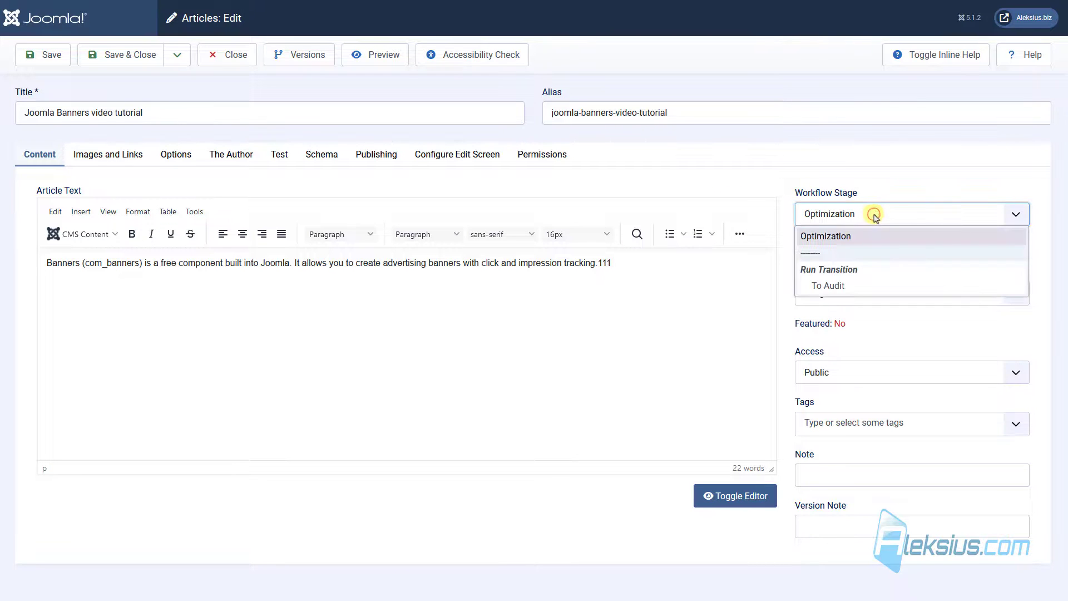
{"action": "left_click", "coordinate": [851, 286]}
{"action": "left_click", "coordinate": [127, 65]}
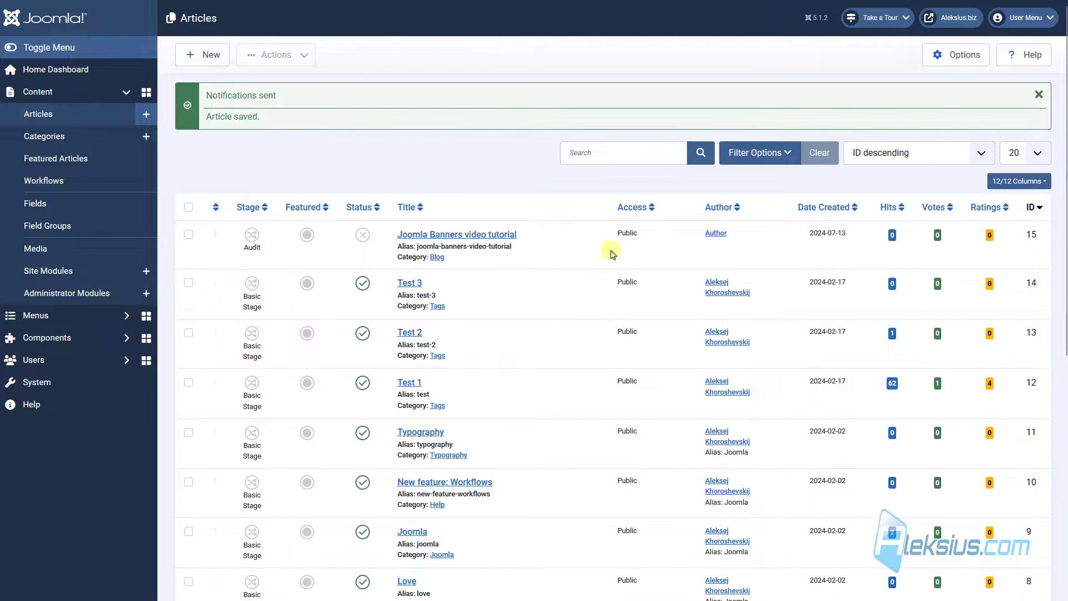
Reopen the Banners article, move it to the Publication stage, and save it
{"action": "left_click", "coordinate": [456, 238]}
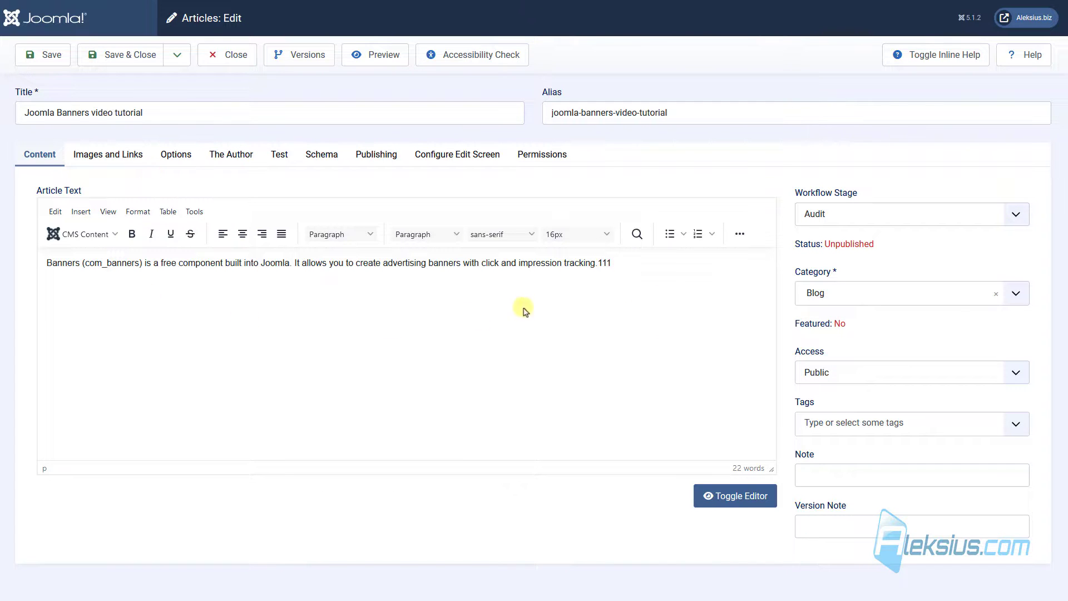
{"action": "left_click", "coordinate": [838, 214]}
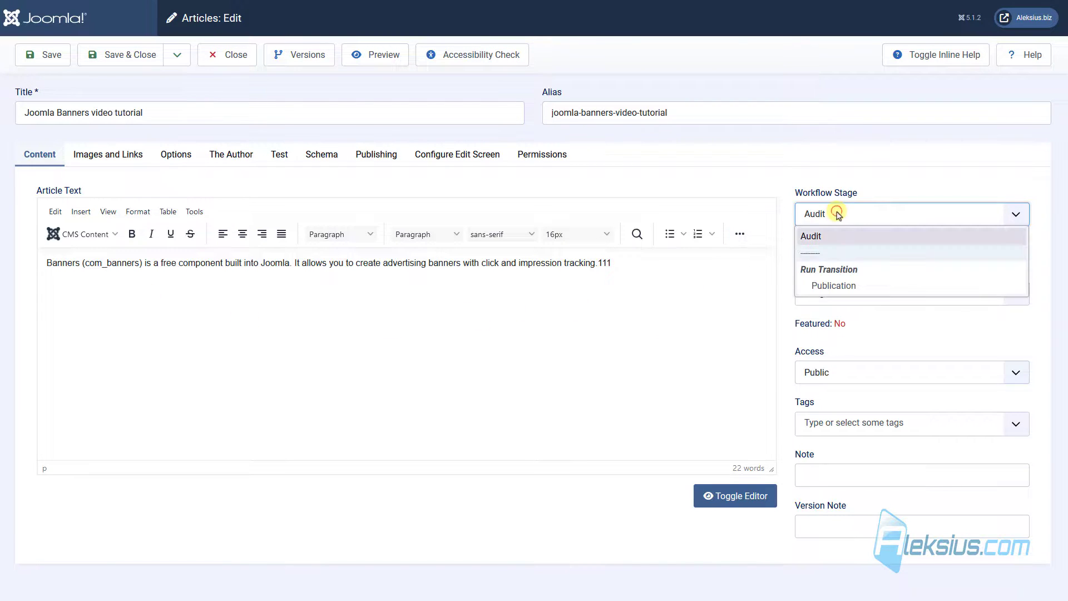
{"action": "left_click", "coordinate": [856, 284]}
{"action": "left_click", "coordinate": [132, 59]}
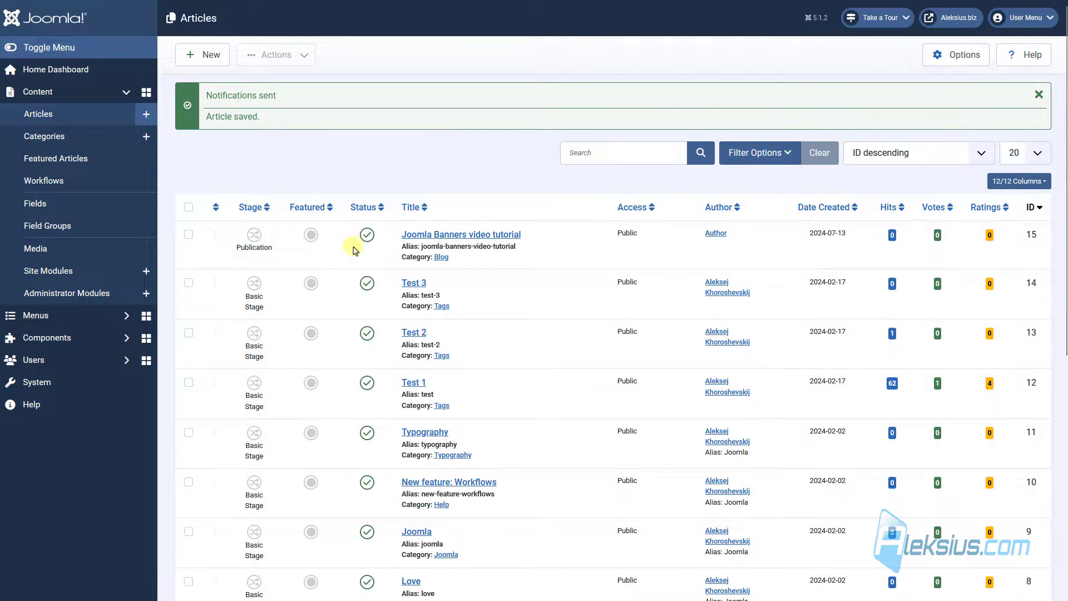
{"action": "left_click", "coordinate": [365, 209]}
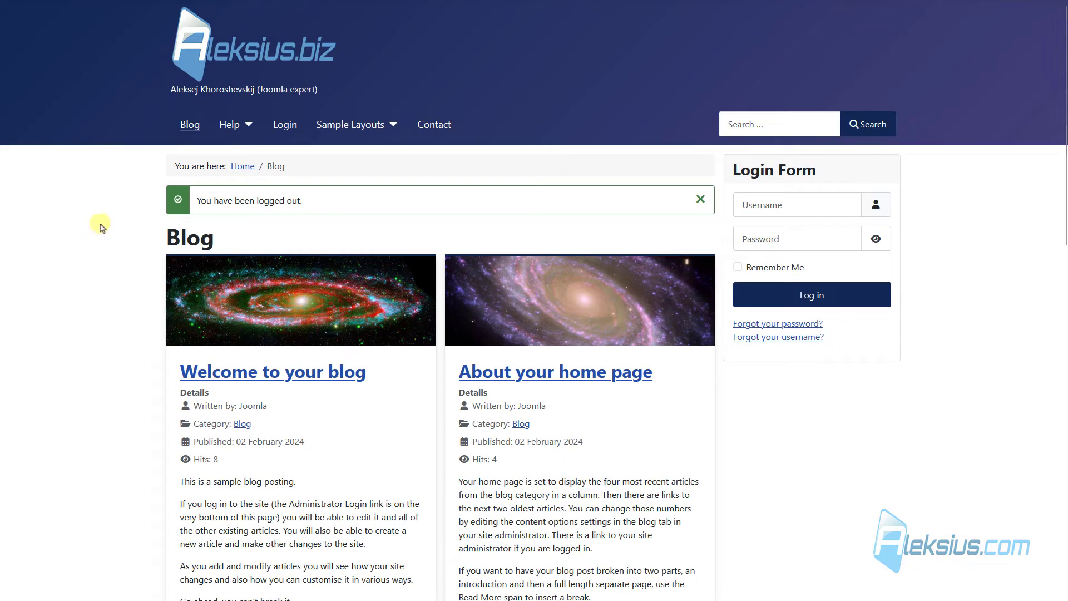
{"action": "key", "text": "F5"}
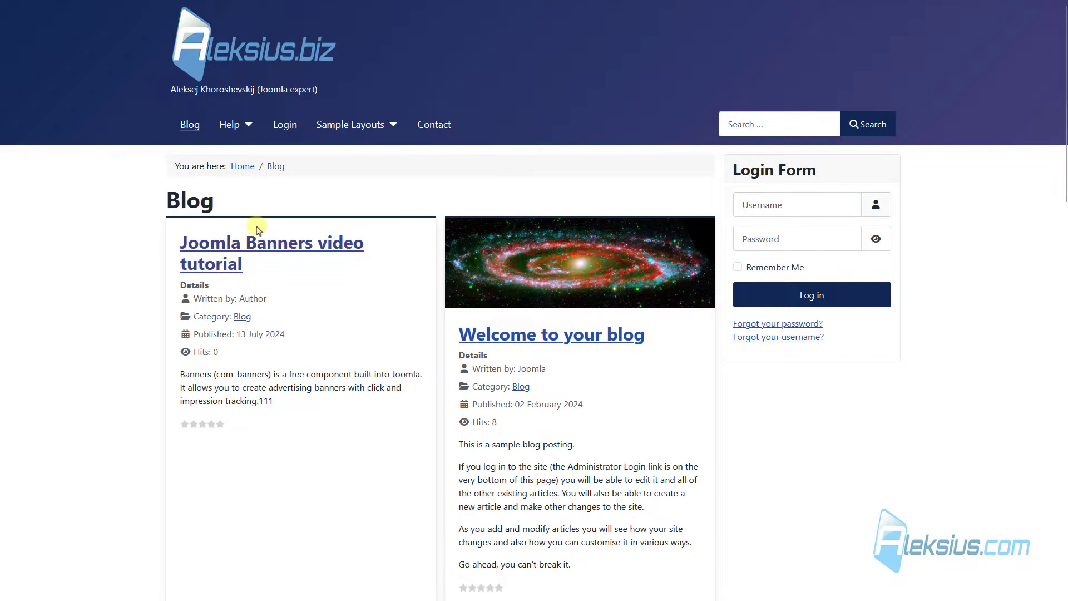
{"action": "left_click", "coordinate": [231, 256]}
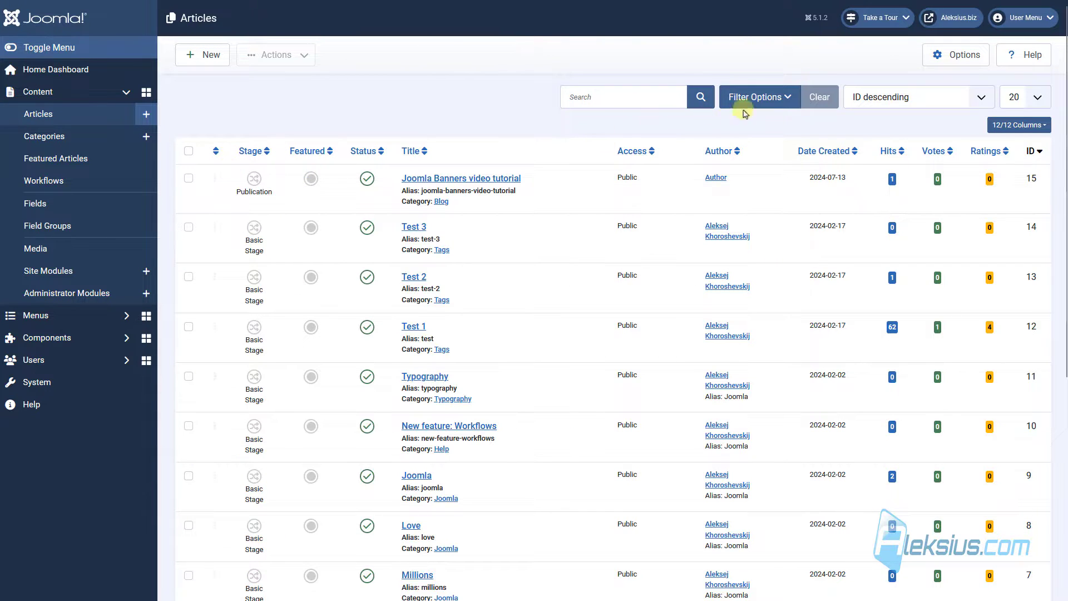
Show the article filter options, check the stage filter list, and select all articles
{"action": "left_click", "coordinate": [772, 111]}
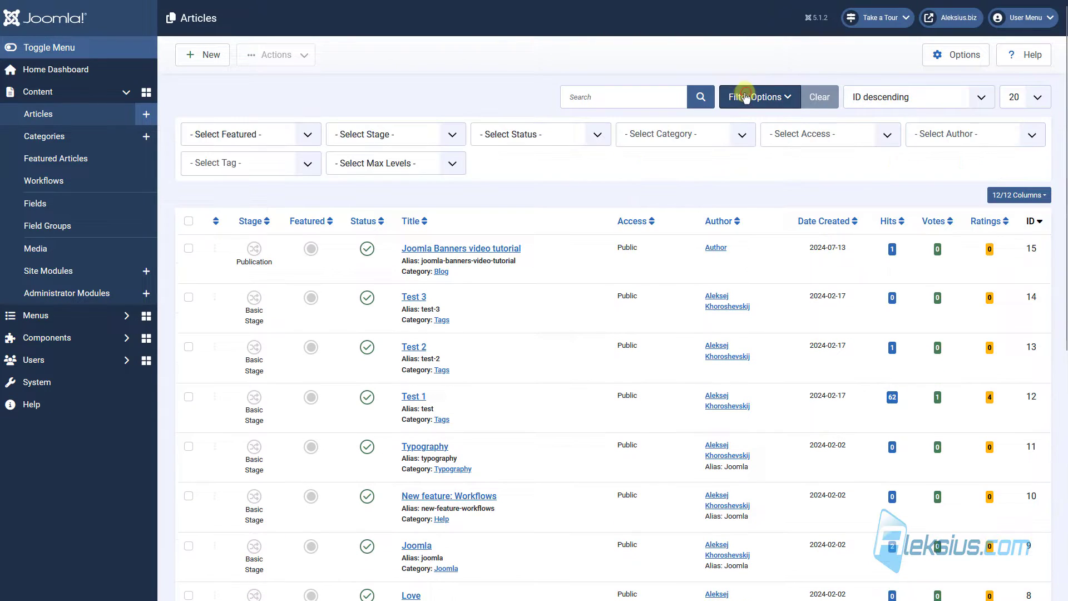
{"action": "left_click", "coordinate": [441, 135]}
{"action": "left_click", "coordinate": [448, 98]}
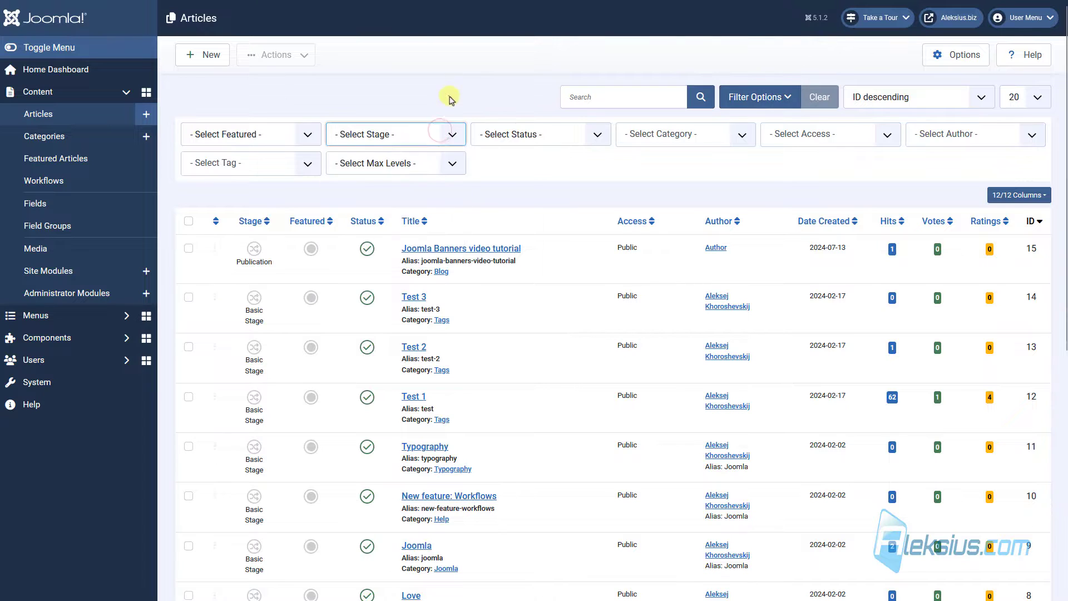
{"action": "left_click", "coordinate": [189, 222]}
Open the Batch process dialog and view the Change Stage options without changing them
{"action": "left_click", "coordinate": [300, 54]}
{"action": "left_click", "coordinate": [296, 104]}
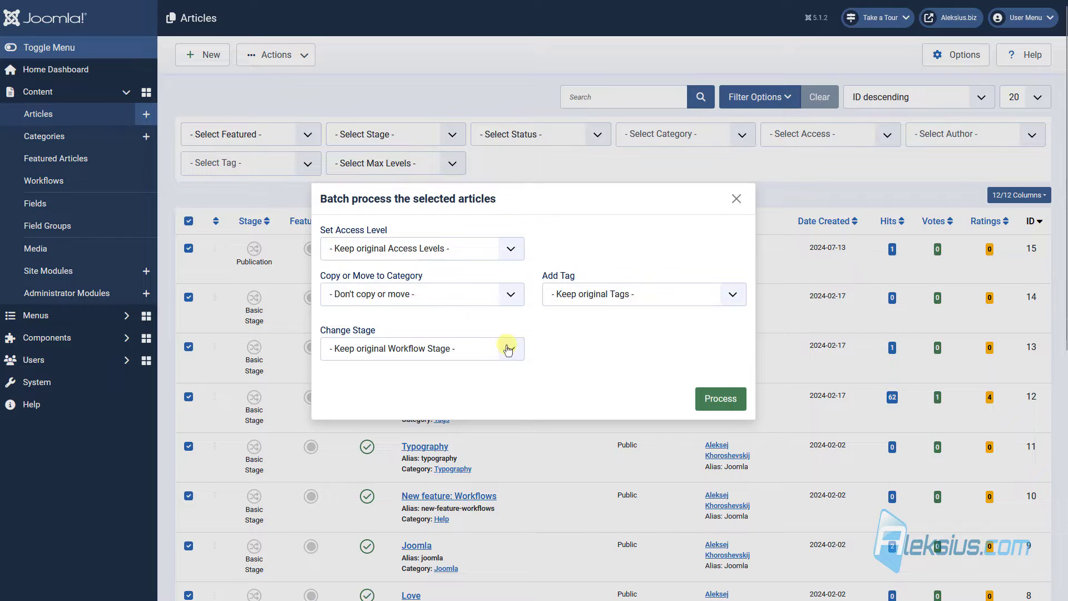
{"action": "left_click", "coordinate": [508, 349]}
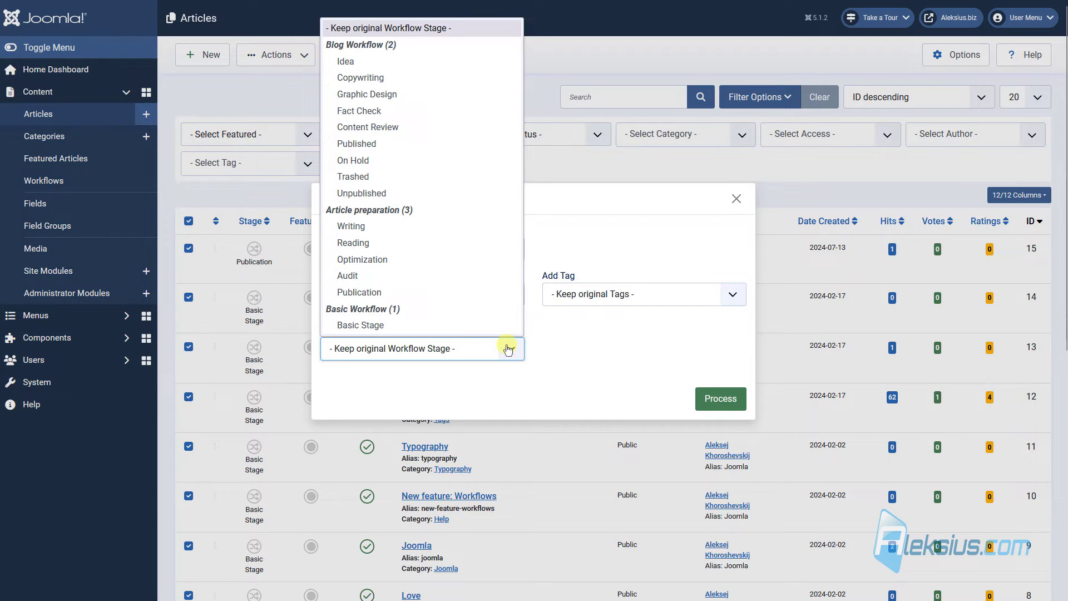
{"action": "left_click", "coordinate": [568, 368]}
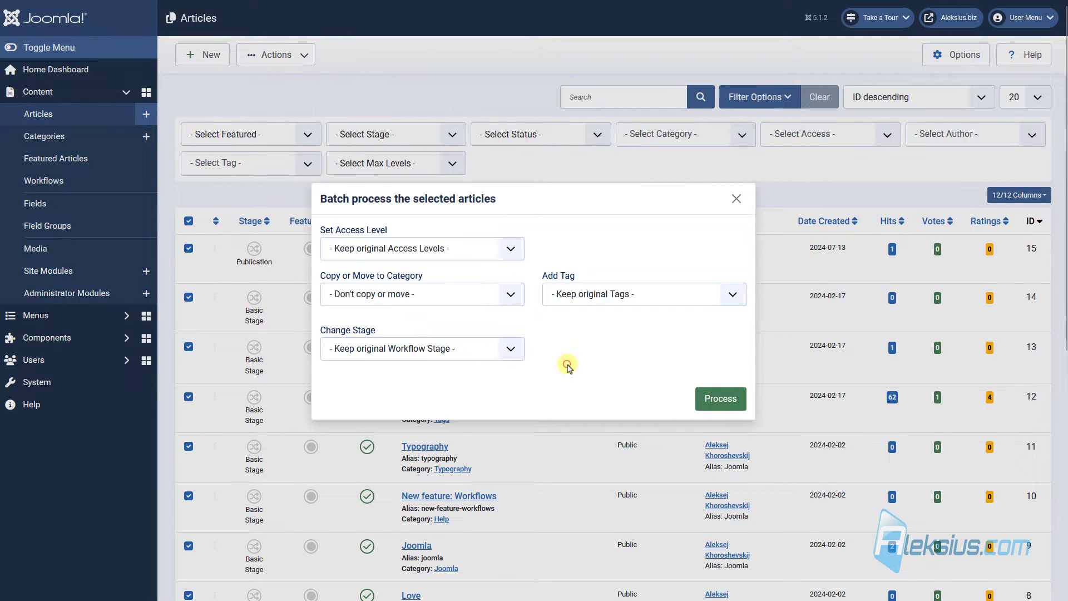